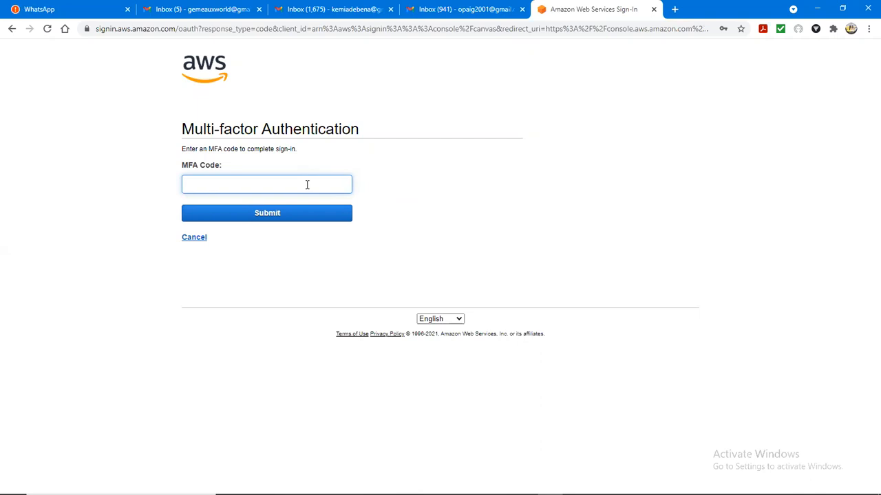
- Enter the MFA verification code and submit it to finish signing in to the console
{"action": "left_click", "coordinate": [306, 209]}
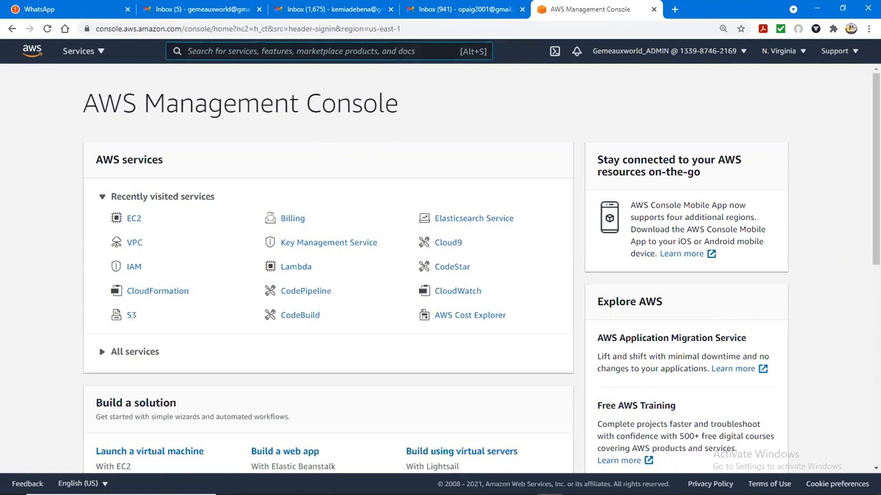
{"action": "left_click", "coordinate": [727, 484]}
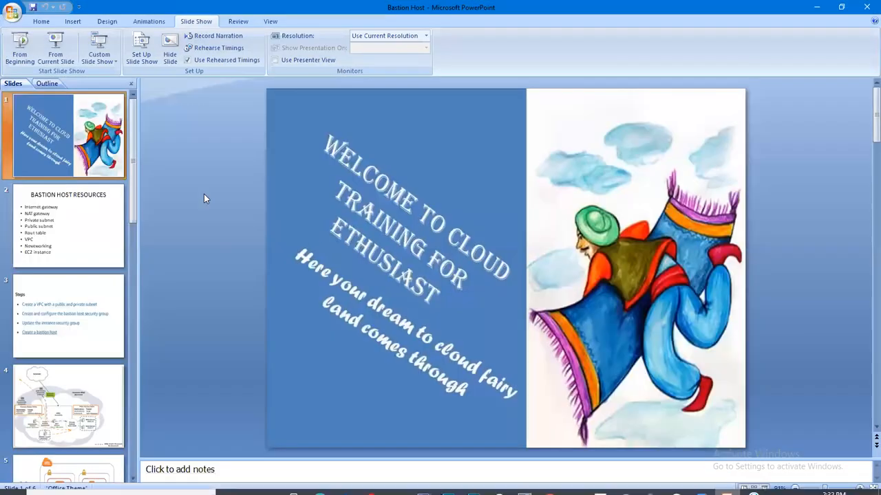
{"action": "left_click", "coordinate": [99, 223]}
{"action": "left_click", "coordinate": [53, 302]}
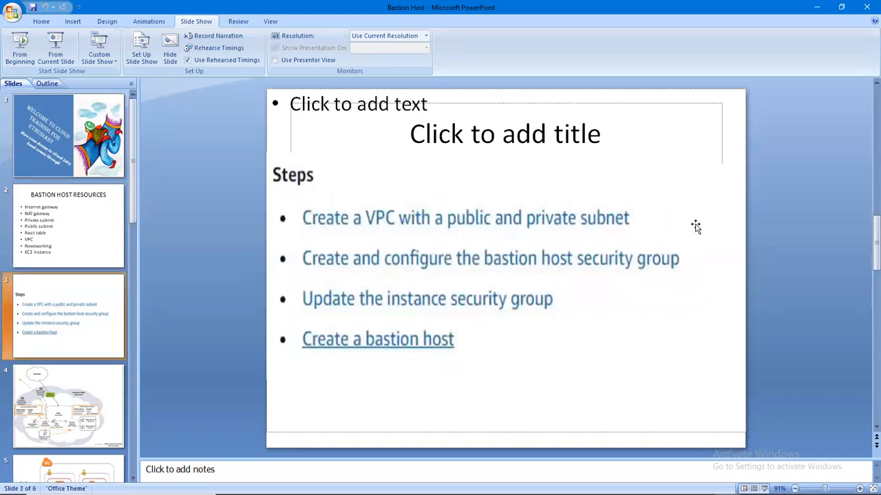
{"action": "left_click", "coordinate": [817, 7]}
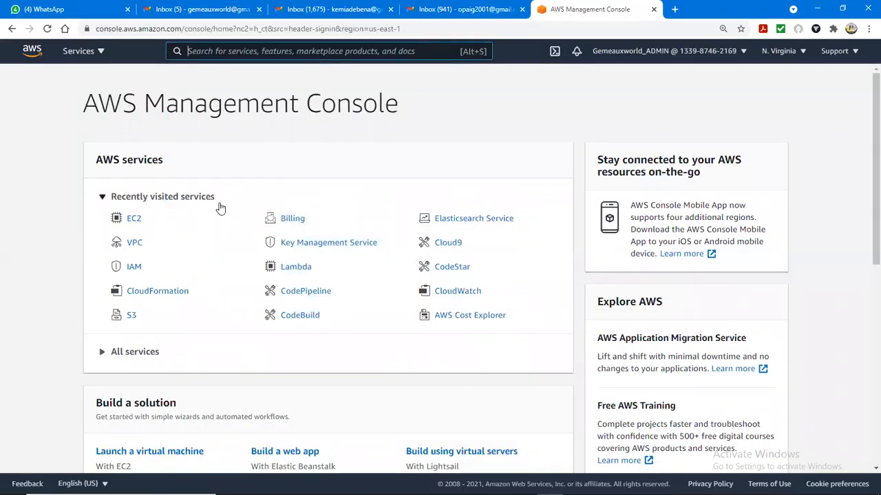
- Go to the VPC console from the Services list under Networking & Content Delivery
{"action": "left_click", "coordinate": [85, 55]}
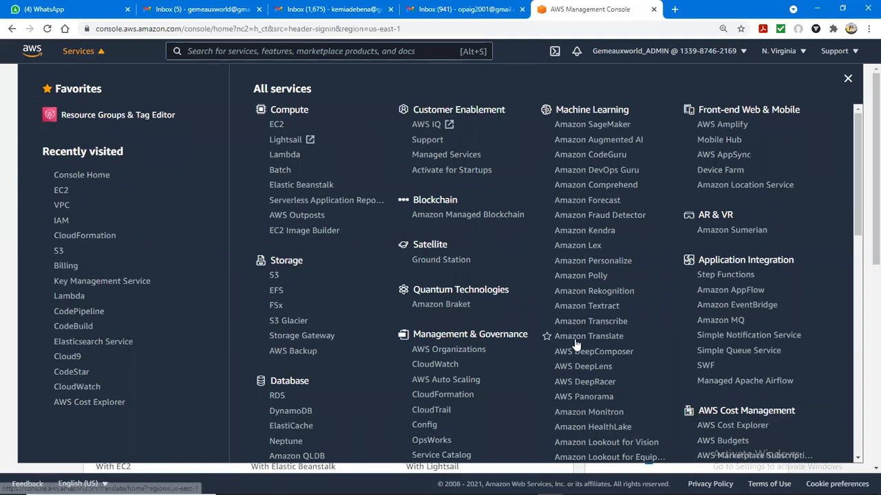
{"action": "left_click_drag", "start_coordinate": [861, 209], "coordinate": [865, 349]}
{"action": "left_click", "coordinate": [275, 301]}
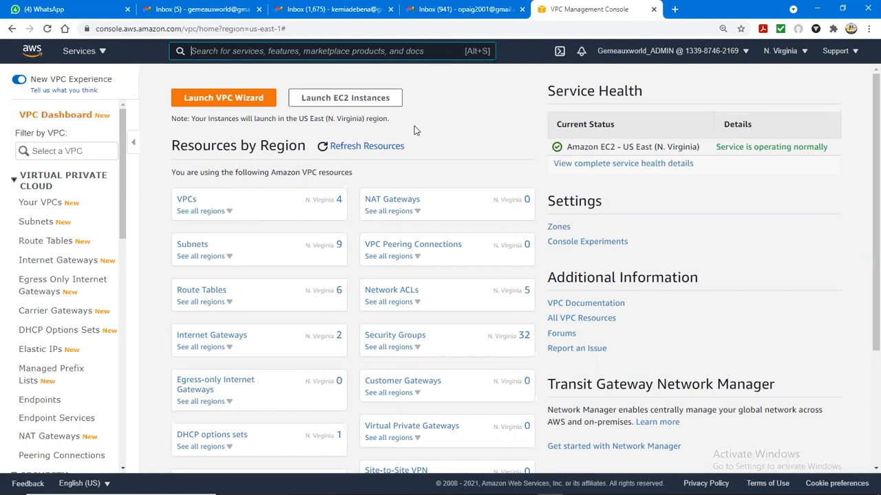
- Start the VPC wizard with the 'VPC with Public and Private Subnets' configuration
{"action": "left_click", "coordinate": [206, 97]}
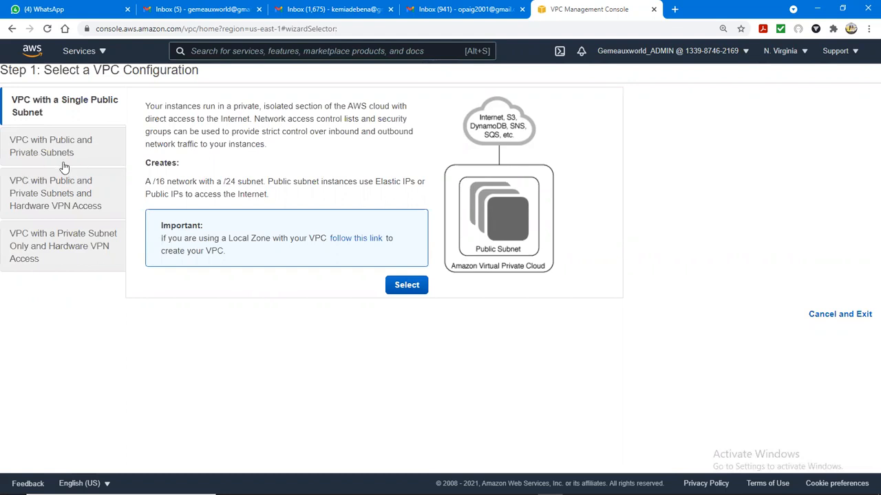
{"action": "left_click", "coordinate": [72, 141]}
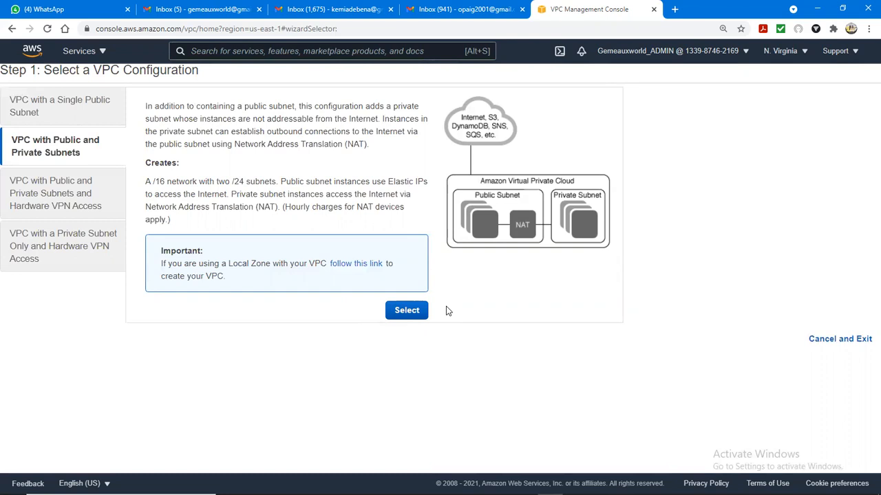
- Name the VPC 'Cloud Ethus', with the public subnet in us-east-1a and the private one in us-east-1b
{"action": "left_click", "coordinate": [407, 311]}
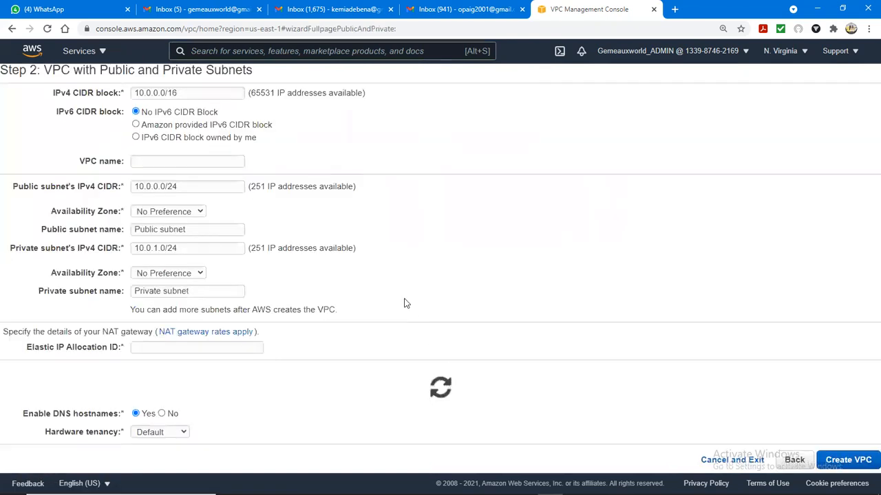
{"action": "left_click", "coordinate": [147, 162]}
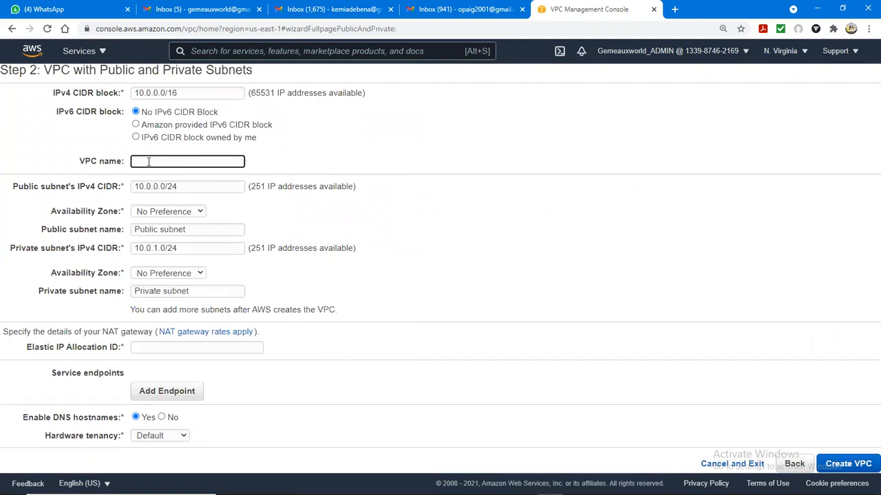
{"action": "type", "text": "Cloud Ethus"}
{"action": "left_click", "coordinate": [198, 213]}
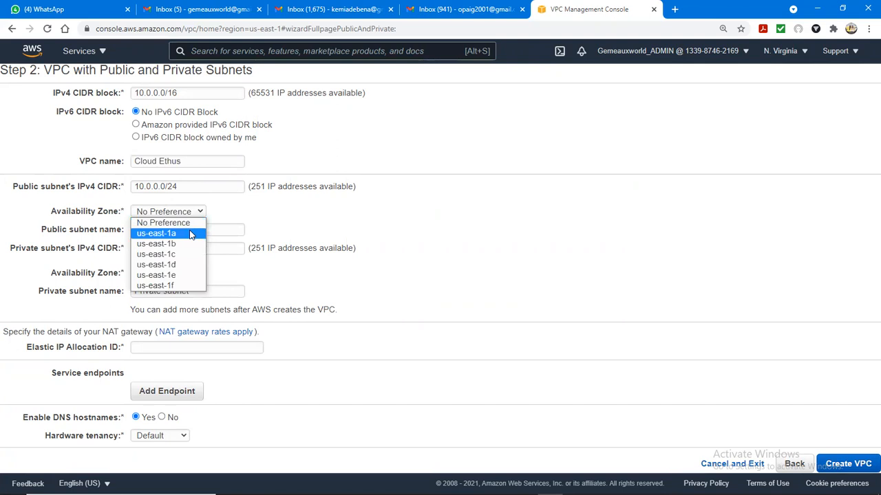
{"action": "left_click", "coordinate": [191, 234]}
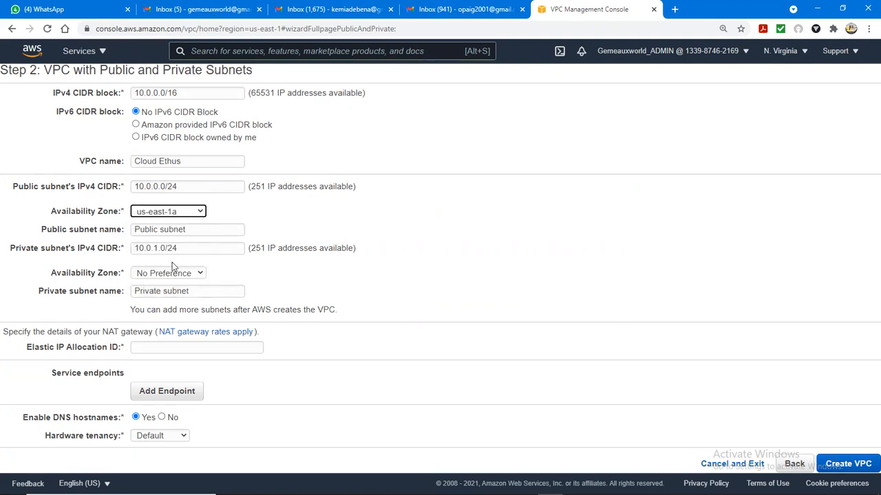
{"action": "left_click", "coordinate": [194, 274]}
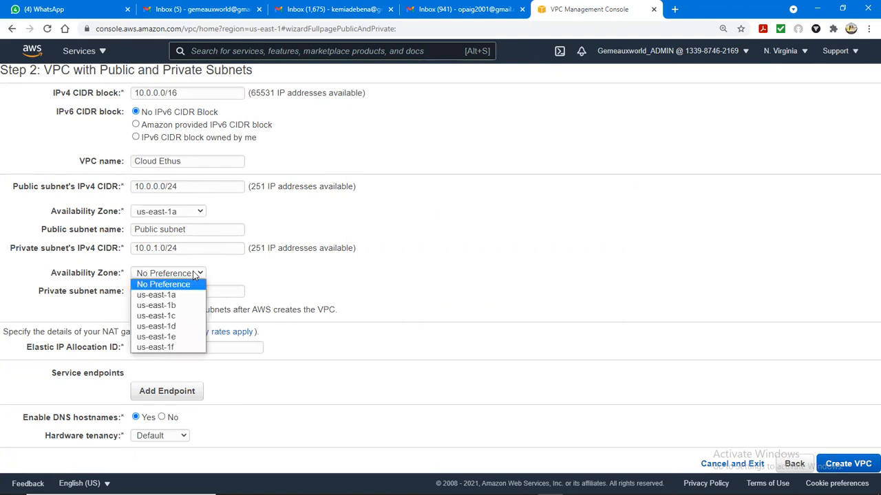
{"action": "left_click", "coordinate": [183, 306]}
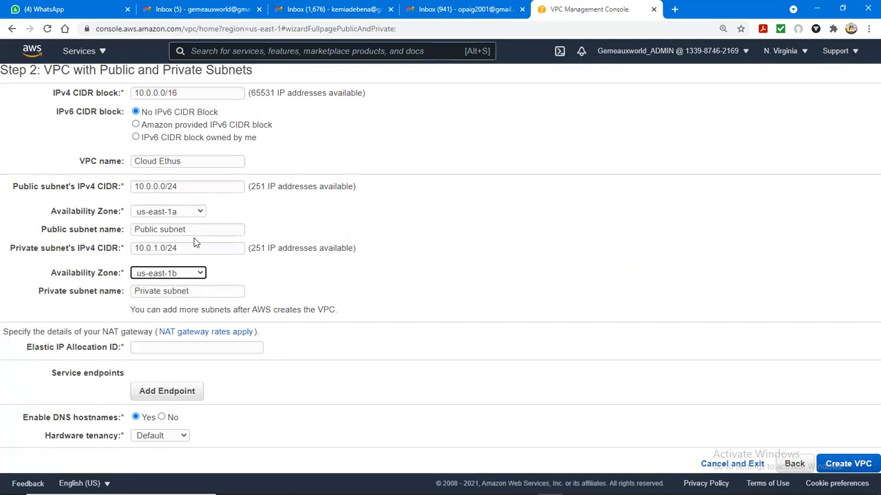
- Name both subnets 'Cloud Enthus' and use Elastic IP eipalloc-098f7e6091145f18a for the NAT gateway
{"action": "left_click", "coordinate": [132, 231]}
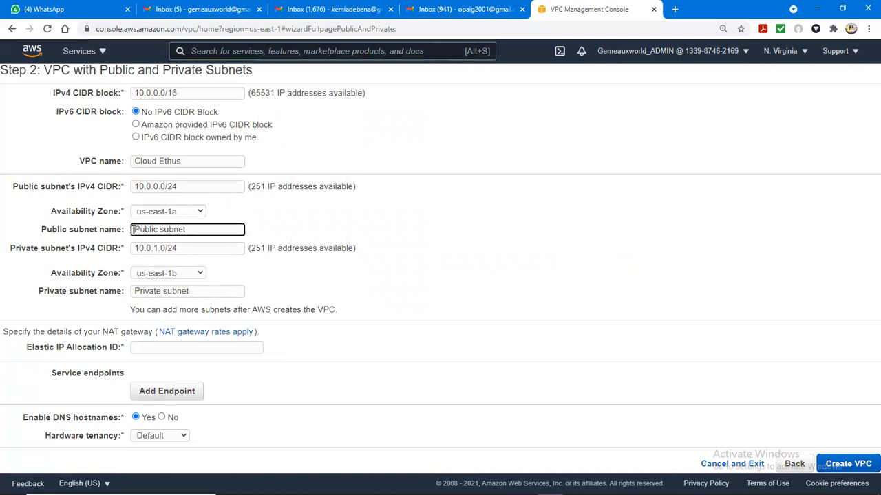
{"action": "type", "text": "CLoud Eus"}
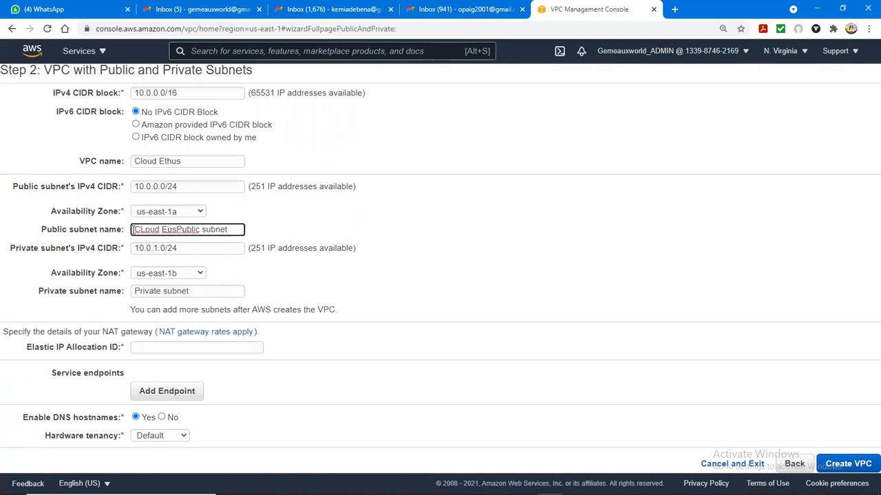
{"action": "key", "text": "BackSpace"}
{"action": "key", "text": "BackSpace"}
{"action": "type", "text": "nthus"}
{"action": "left_click", "coordinate": [131, 293]}
{"action": "type", "text": "Cloud E"}
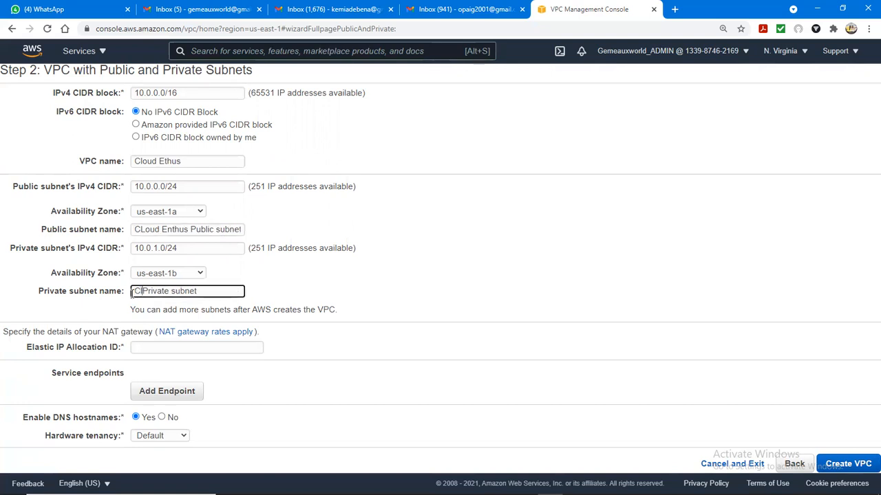
{"action": "type", "text": "n"}
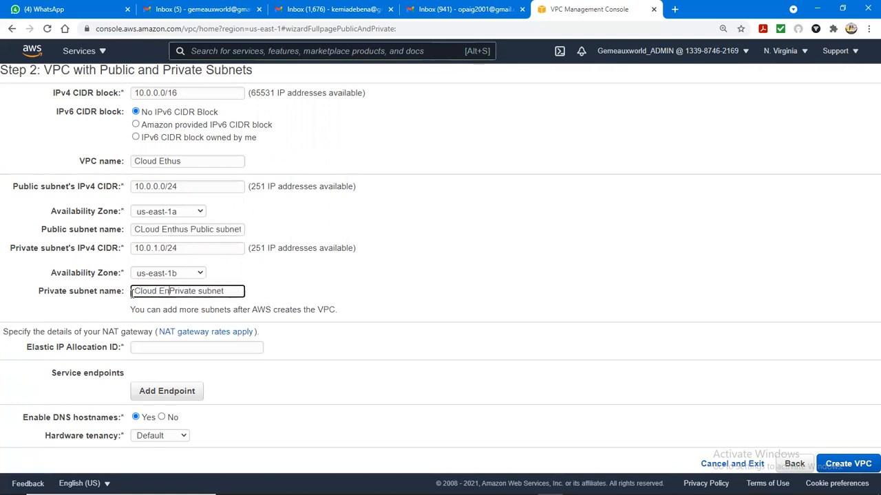
{"action": "key", "text": "BackSpace"}
{"action": "type", "text": "nthus"}
{"action": "left_click", "coordinate": [161, 347]}
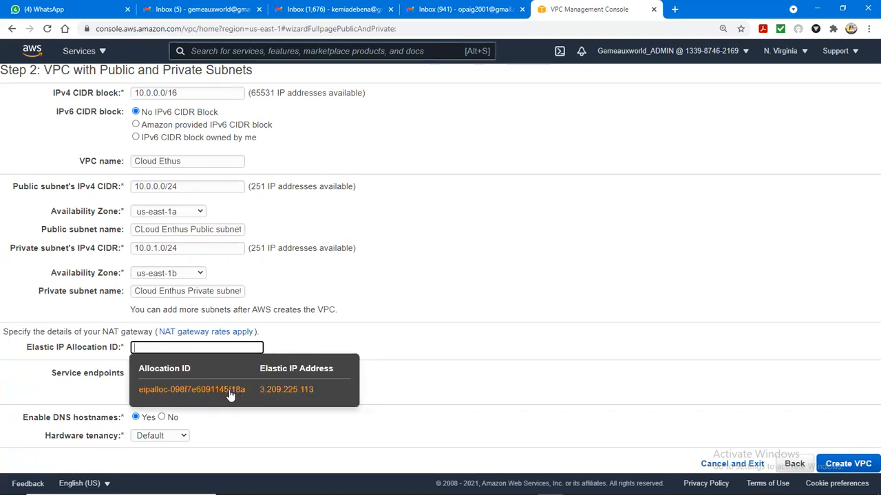
{"action": "left_click", "coordinate": [230, 390]}
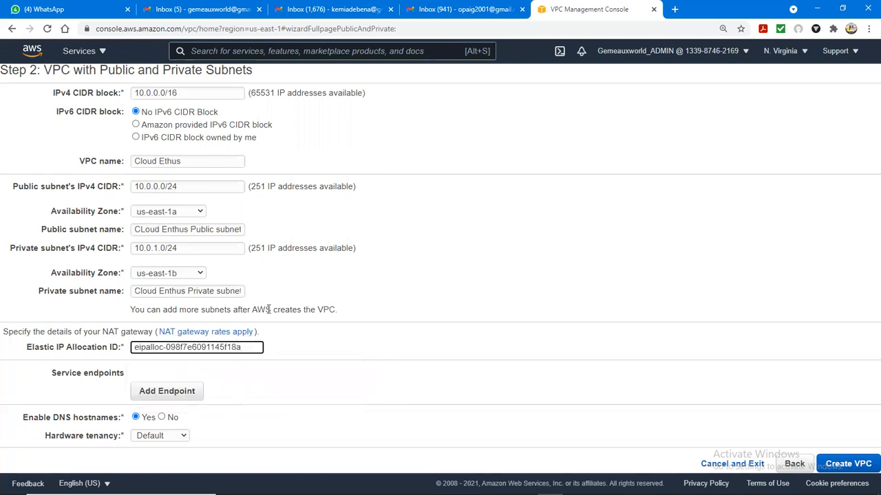
- Open the VPC service in a new browser tab from the Services list
{"action": "left_click", "coordinate": [101, 53]}
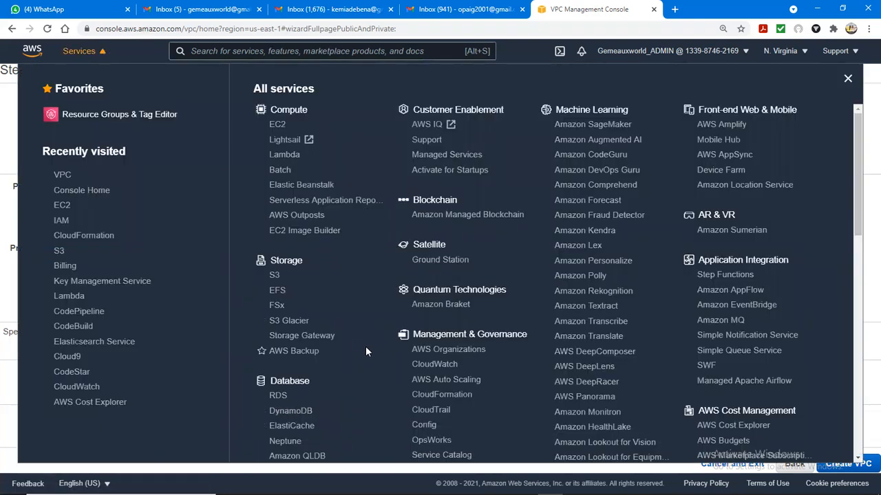
{"action": "left_click_drag", "start_coordinate": [859, 213], "coordinate": [864, 402]}
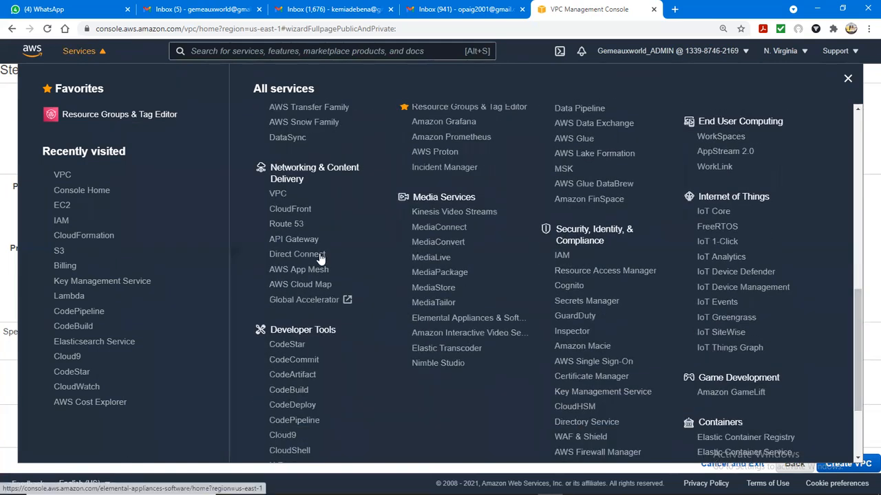
{"action": "right_click", "coordinate": [277, 197]}
{"action": "left_click", "coordinate": [302, 204]}
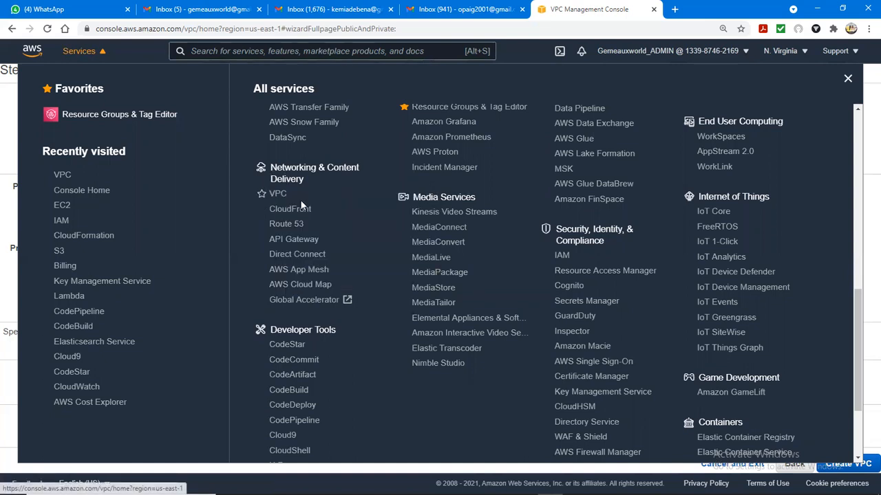
- Close the services list over the wizard form and settle on the VPC Dashboard tab
{"action": "left_click", "coordinate": [661, 9]}
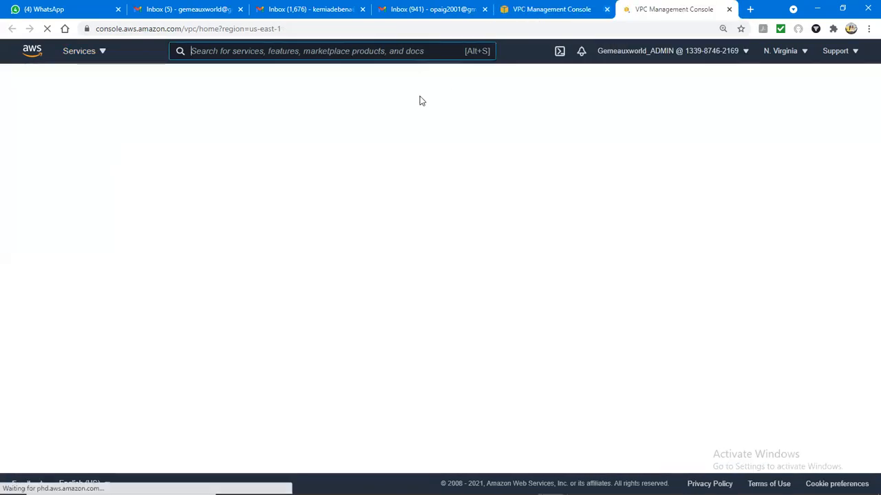
{"action": "left_click", "coordinate": [550, 9]}
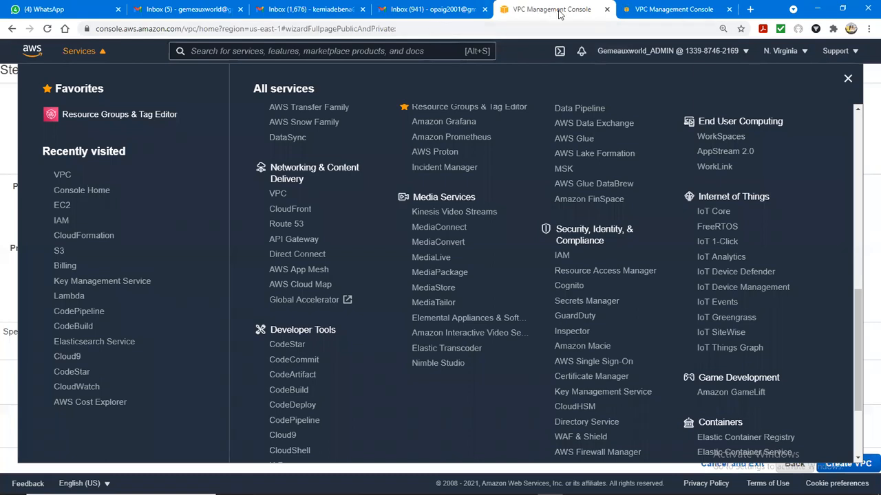
{"action": "left_click", "coordinate": [675, 6]}
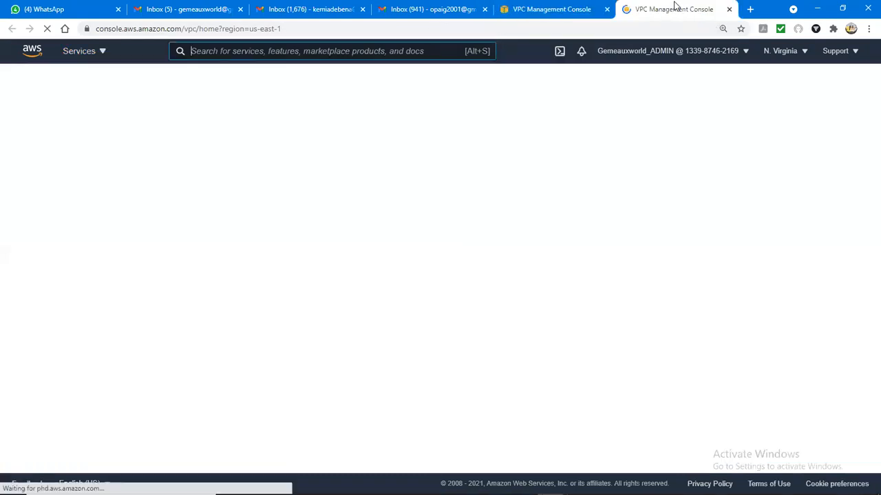
{"action": "left_click", "coordinate": [561, 8]}
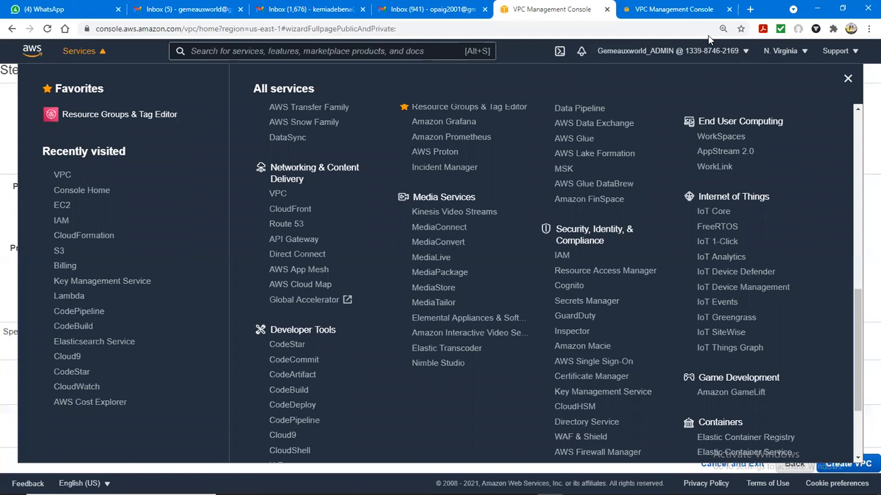
{"action": "left_click", "coordinate": [849, 78]}
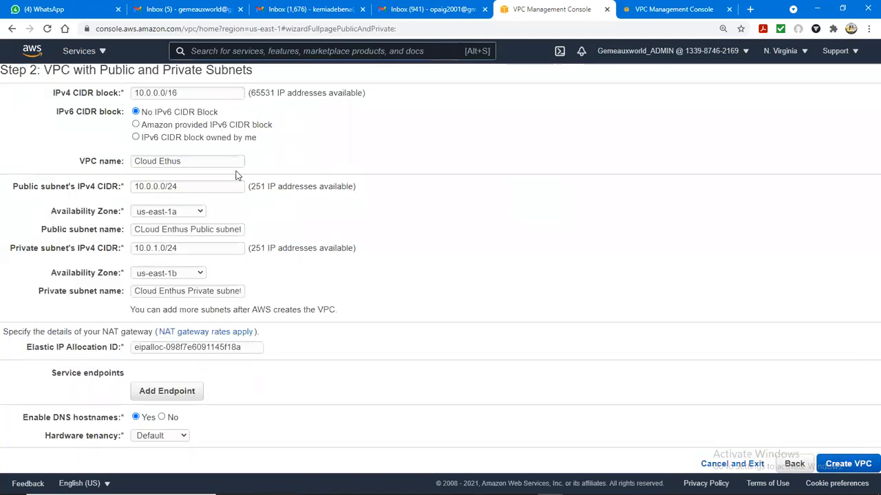
{"action": "left_click", "coordinate": [657, 9]}
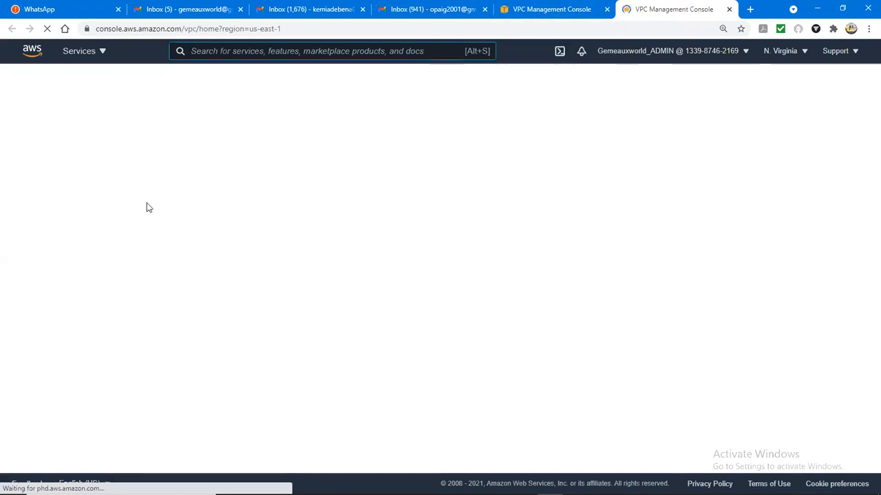
{"action": "left_click", "coordinate": [565, 6]}
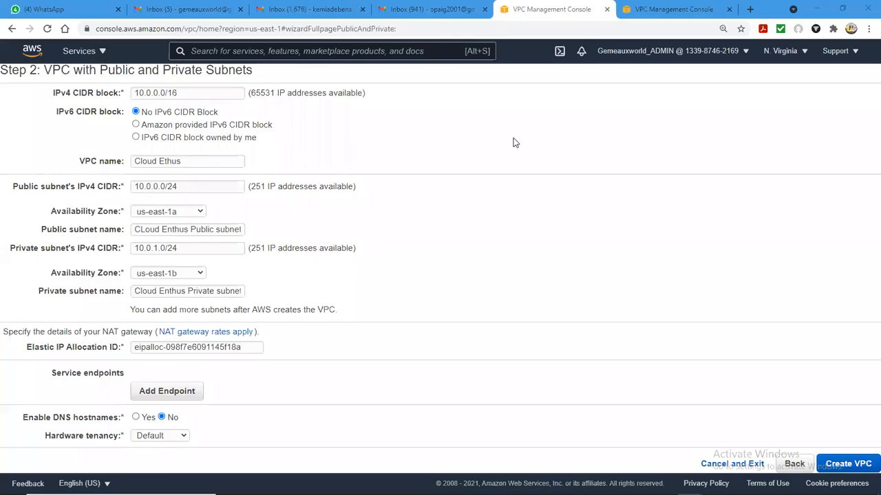
{"action": "left_click", "coordinate": [657, 9]}
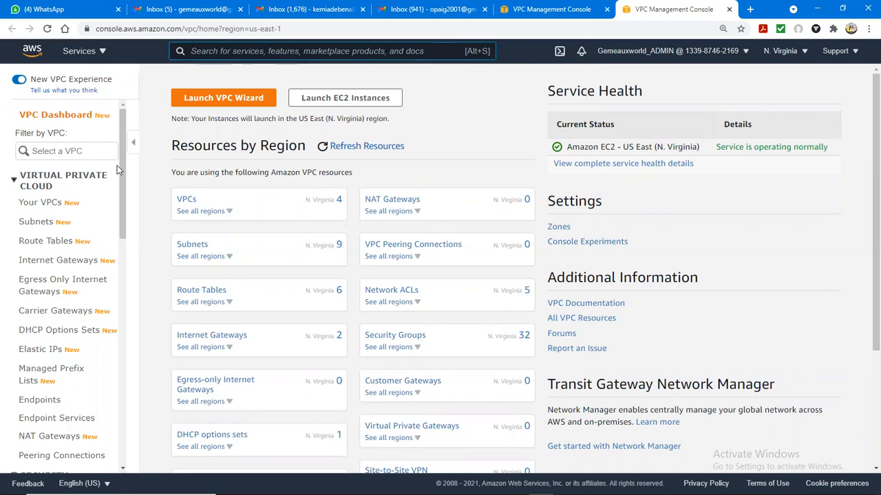
- Open the Elastic IPs page in a new browser tab
{"action": "left_click_drag", "start_coordinate": [121, 166], "coordinate": [121, 224]}
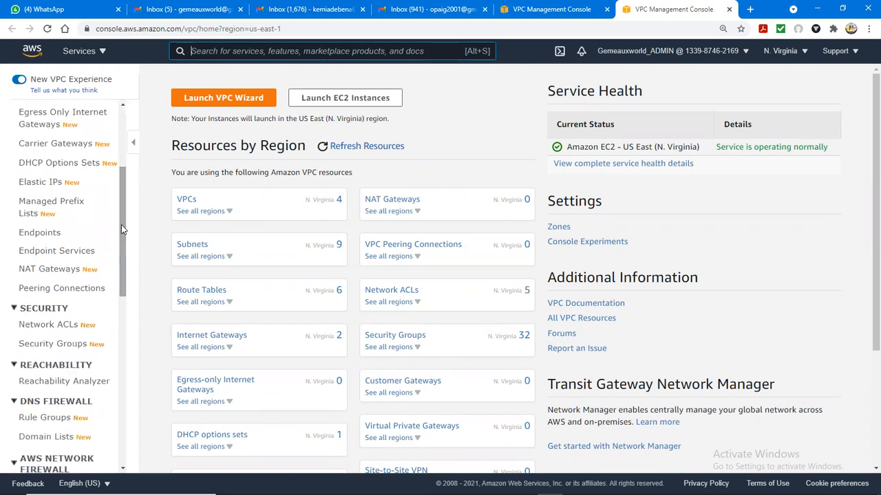
{"action": "right_click", "coordinate": [54, 185]}
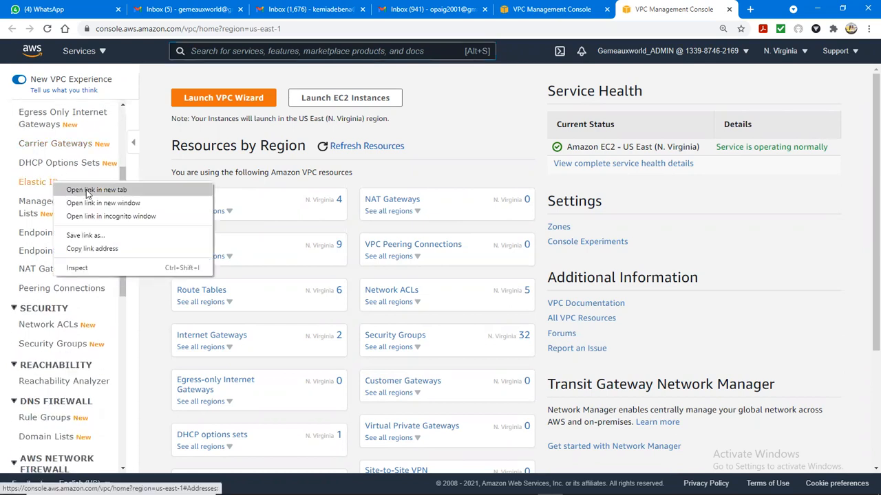
{"action": "left_click", "coordinate": [76, 189]}
{"action": "left_click", "coordinate": [668, 9]}
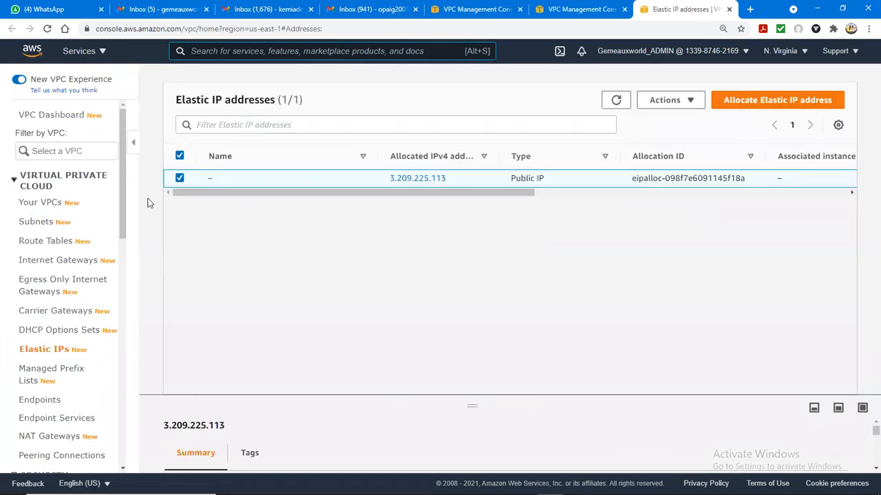
- Start allocating a new Elastic IP address, then return to the VPC wizard form
{"action": "left_click", "coordinate": [691, 101]}
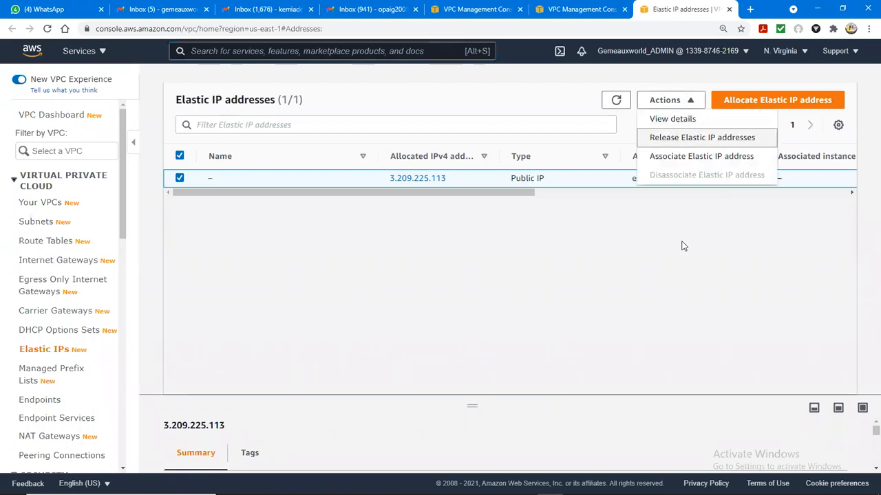
{"action": "left_click", "coordinate": [699, 276]}
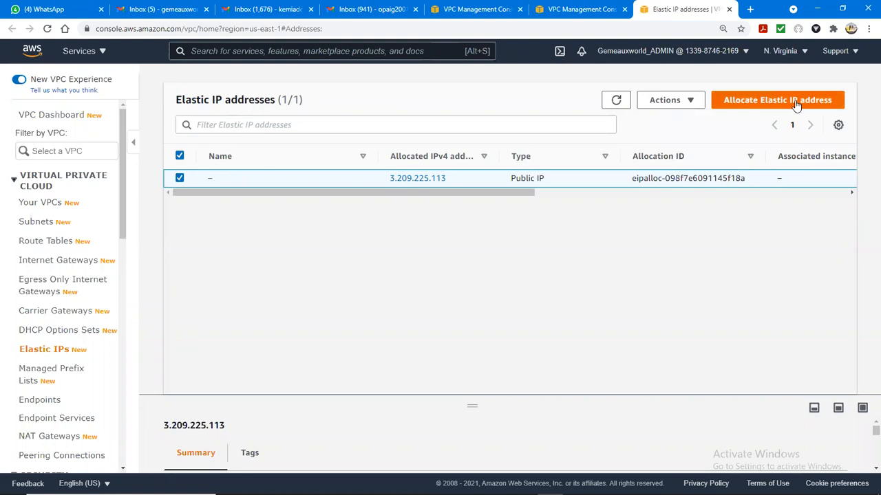
{"action": "left_click", "coordinate": [180, 156]}
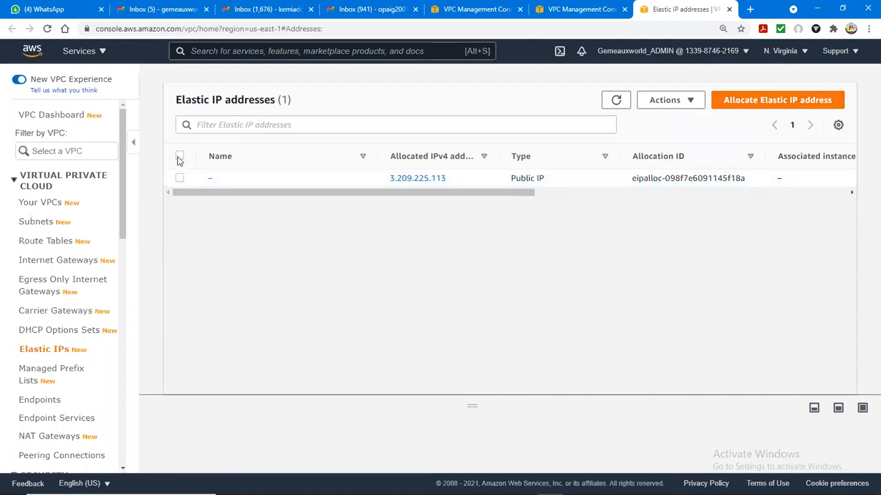
{"action": "left_click", "coordinate": [793, 100]}
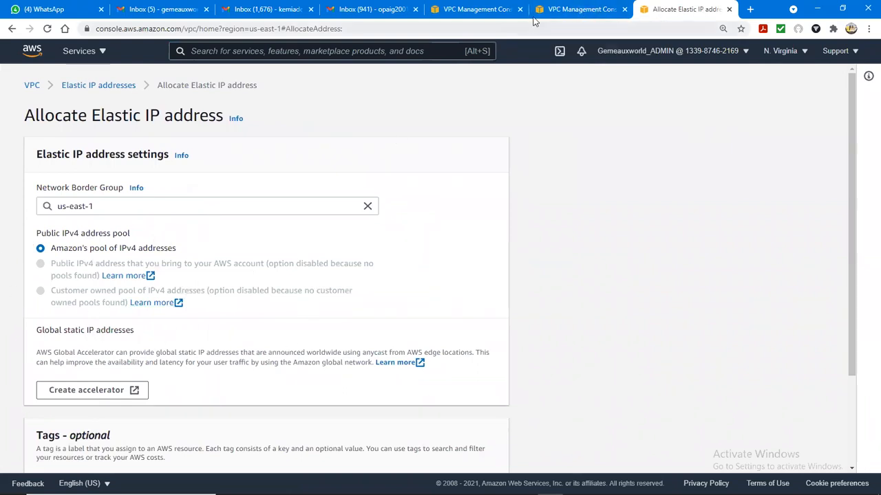
{"action": "left_click", "coordinate": [580, 8]}
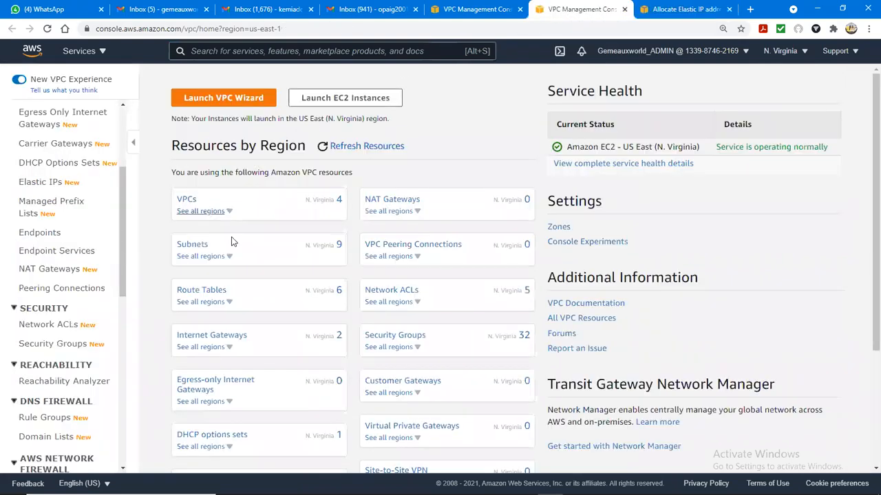
{"action": "left_click", "coordinate": [454, 10]}
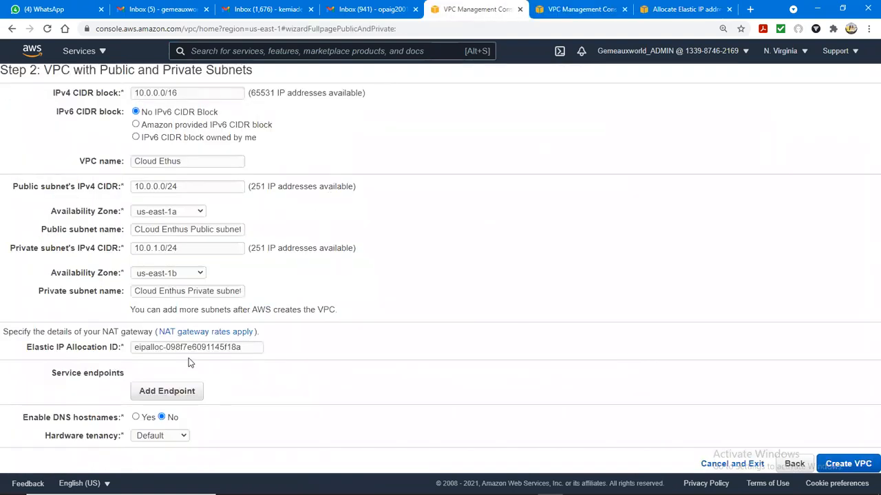
- Create the VPC with public and private subnets from the Step 2 form
{"action": "left_click", "coordinate": [833, 466]}
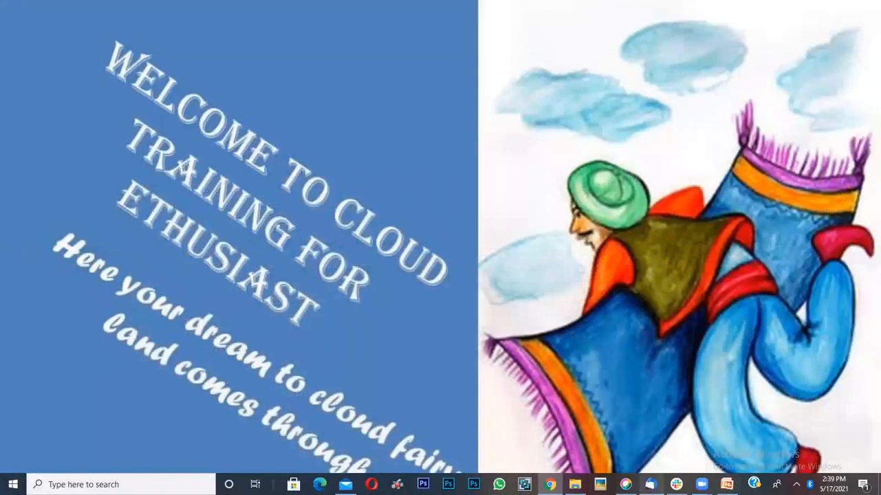
{"action": "left_click", "coordinate": [650, 484]}
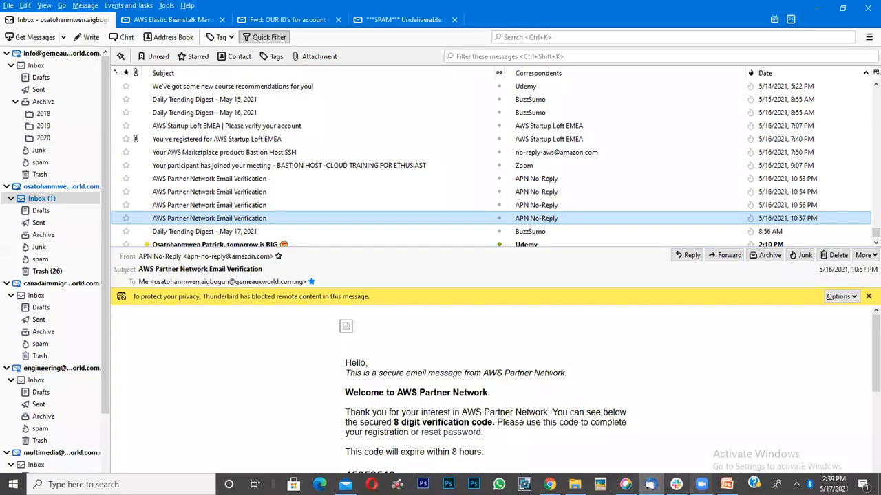
{"action": "left_click", "coordinate": [727, 484]}
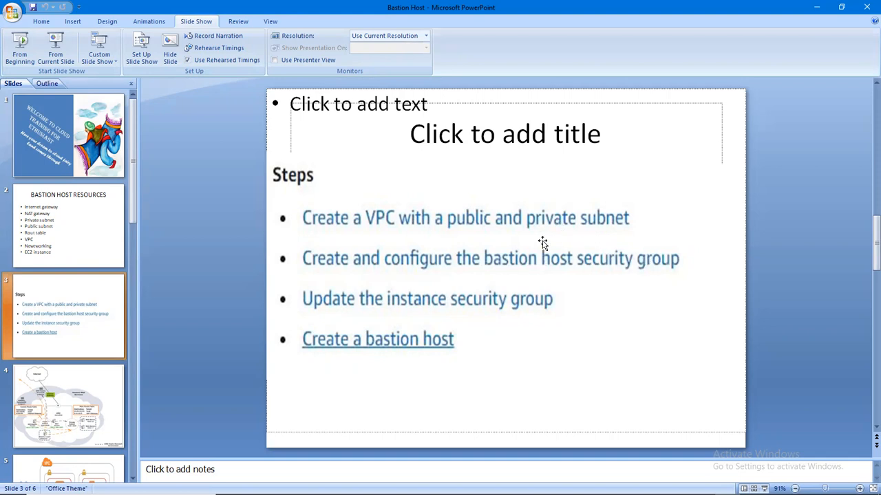
{"action": "left_click", "coordinate": [814, 7]}
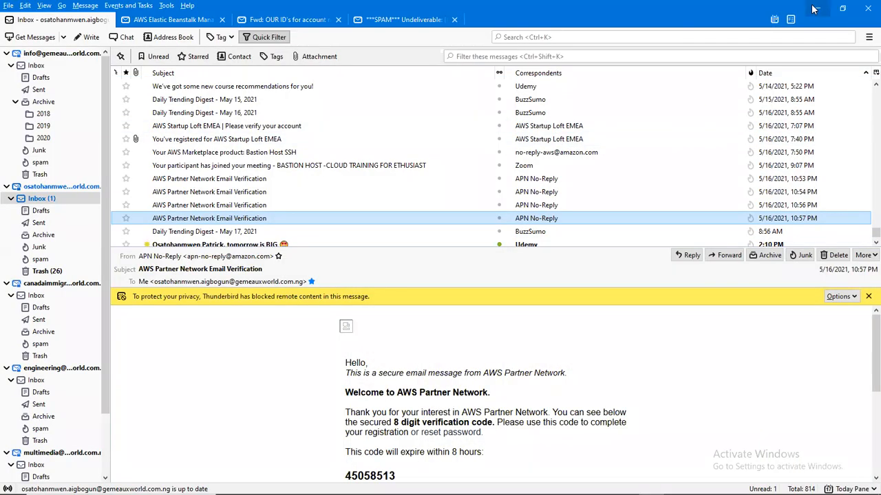
{"action": "left_click", "coordinate": [817, 9]}
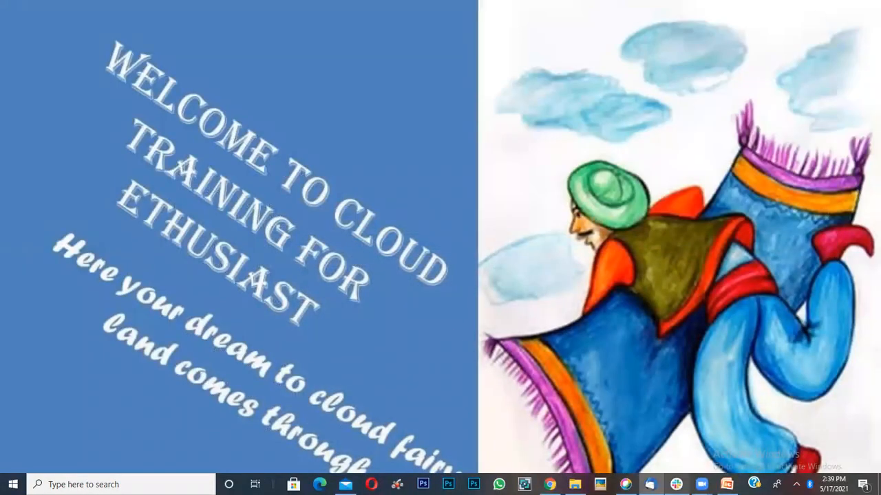
{"action": "mouse_move", "coordinate": [701, 484]}
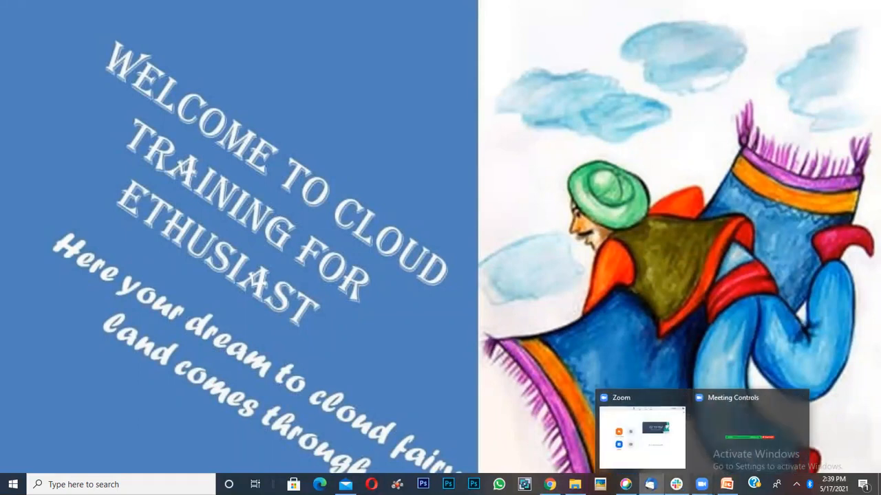
- Back in Chrome, open the EC2 service in the VPC dashboard tab
{"action": "mouse_move", "coordinate": [550, 484]}
{"action": "left_click", "coordinate": [549, 430]}
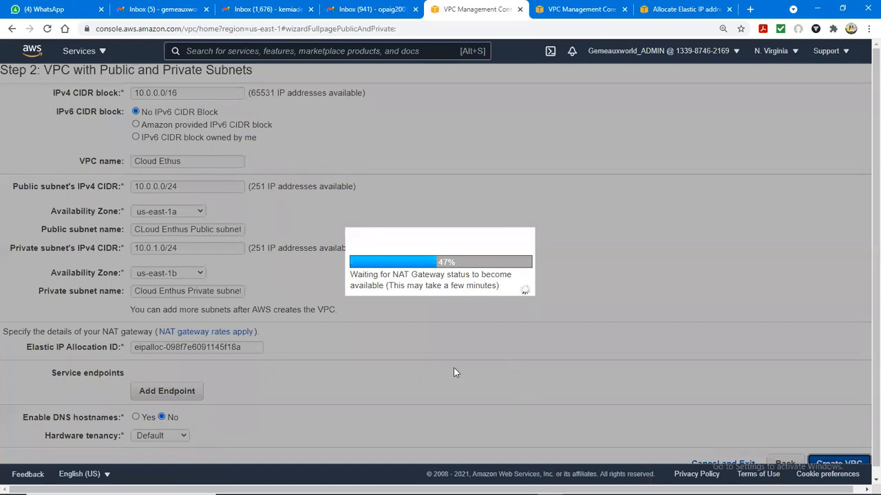
{"action": "left_click", "coordinate": [796, 485]}
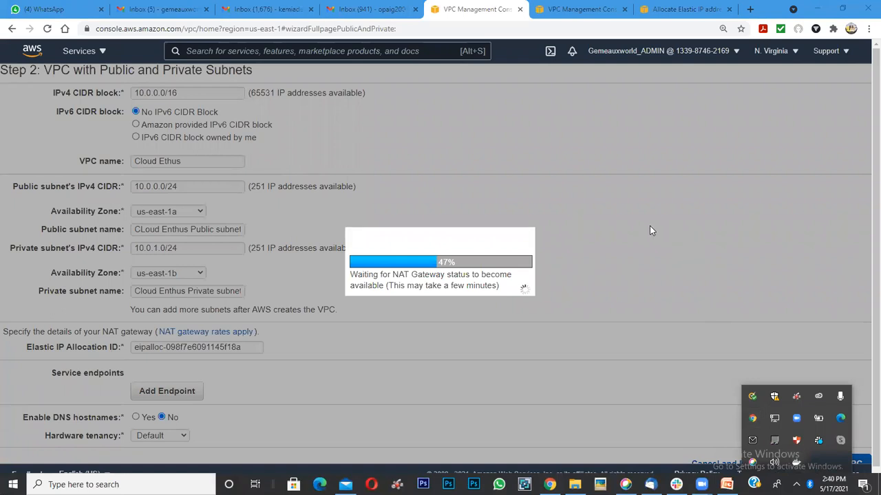
{"action": "left_click", "coordinate": [583, 8]}
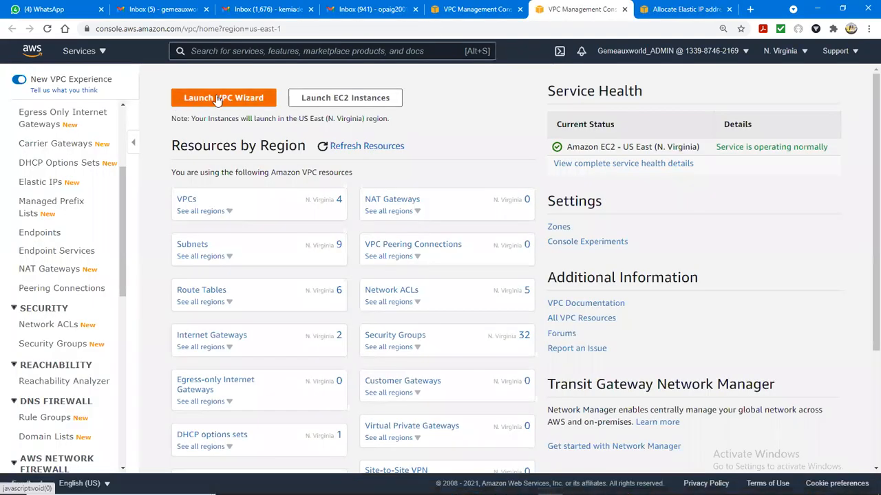
{"action": "left_click", "coordinate": [99, 52]}
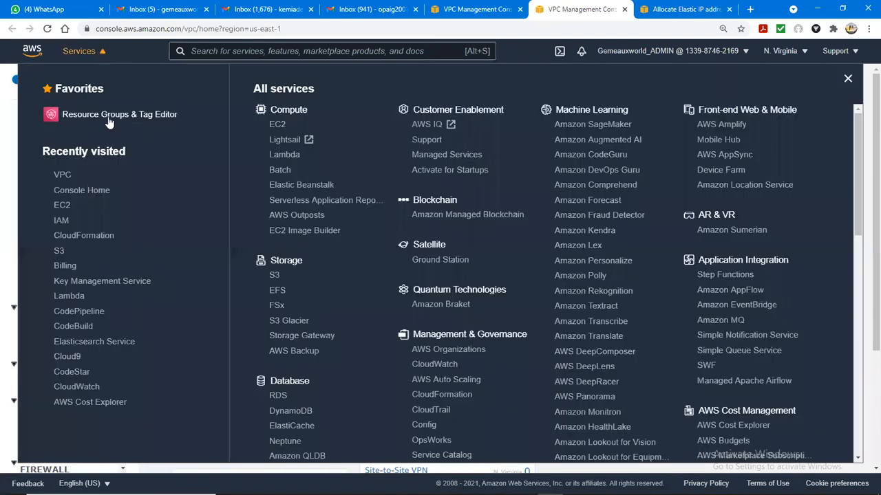
{"action": "left_click", "coordinate": [278, 125]}
- Check the VPC creation progress, then switch to the Allocate Elastic IP address tab
{"action": "left_click", "coordinate": [481, 9]}
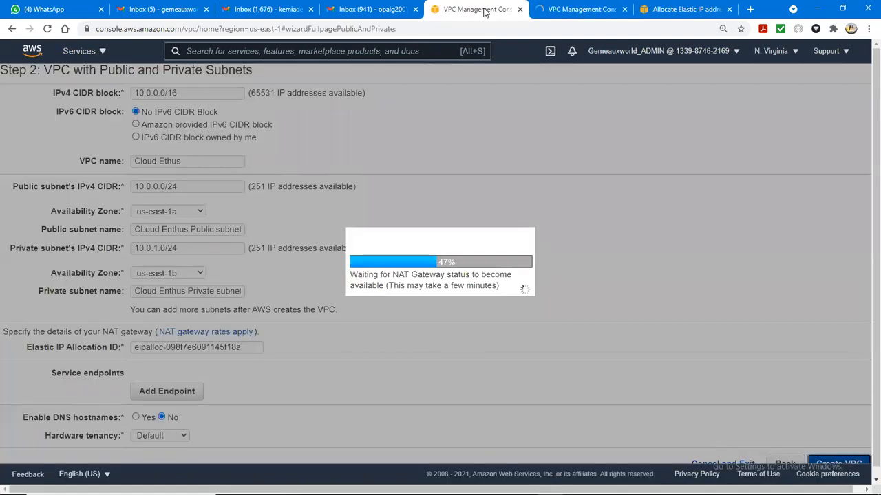
{"action": "mouse_move", "coordinate": [727, 493]}
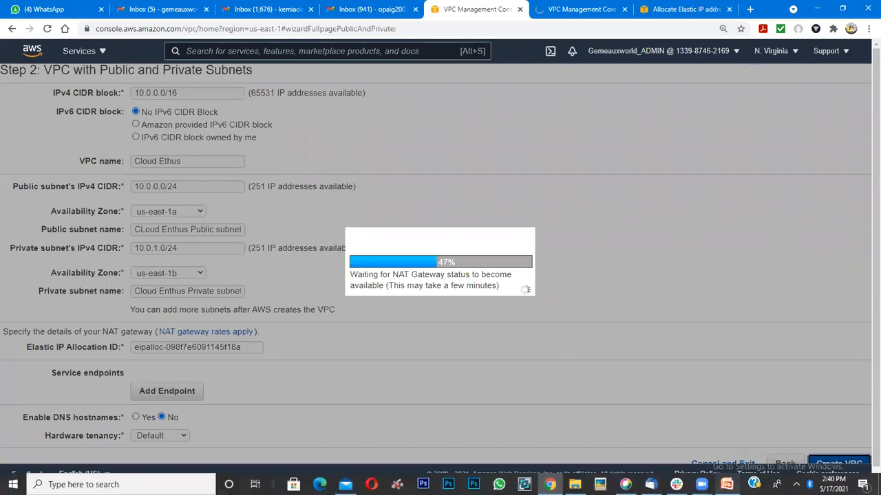
{"action": "left_click", "coordinate": [796, 484]}
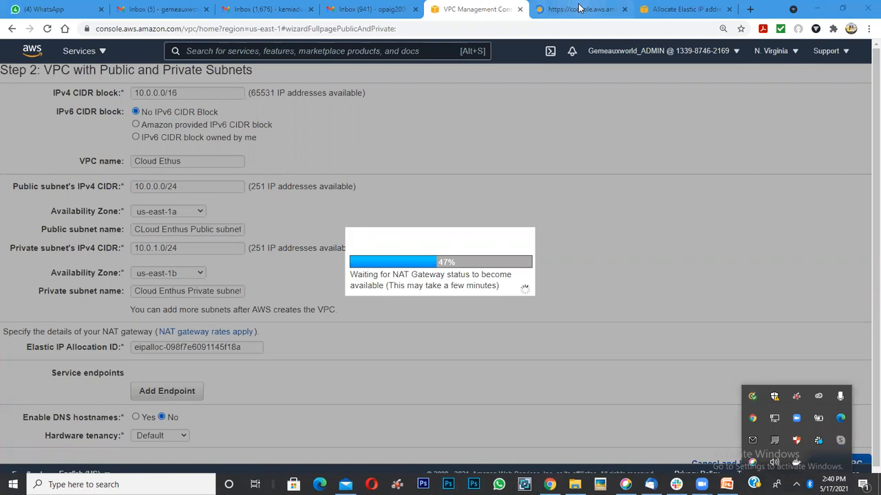
{"action": "left_click", "coordinate": [688, 8]}
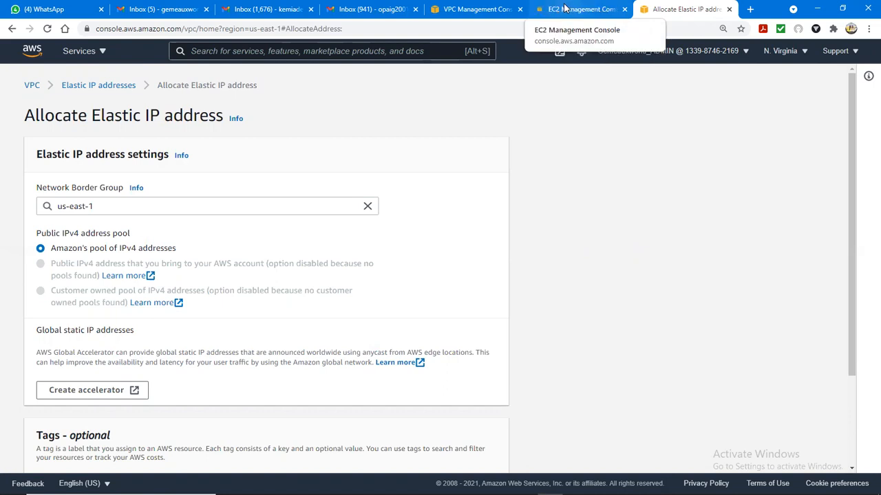
- Start the launch-instance wizard from the EC2 Dashboard's Launch instance dropdown
{"action": "left_click", "coordinate": [571, 9]}
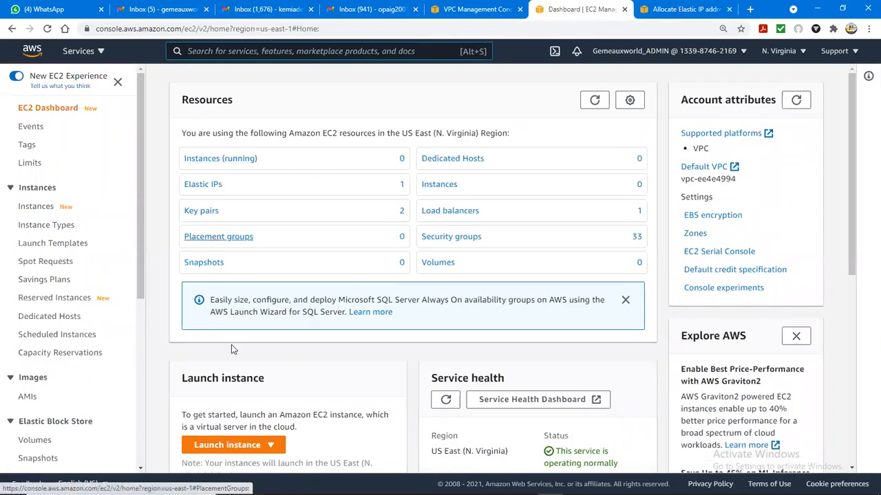
{"action": "left_click", "coordinate": [241, 445]}
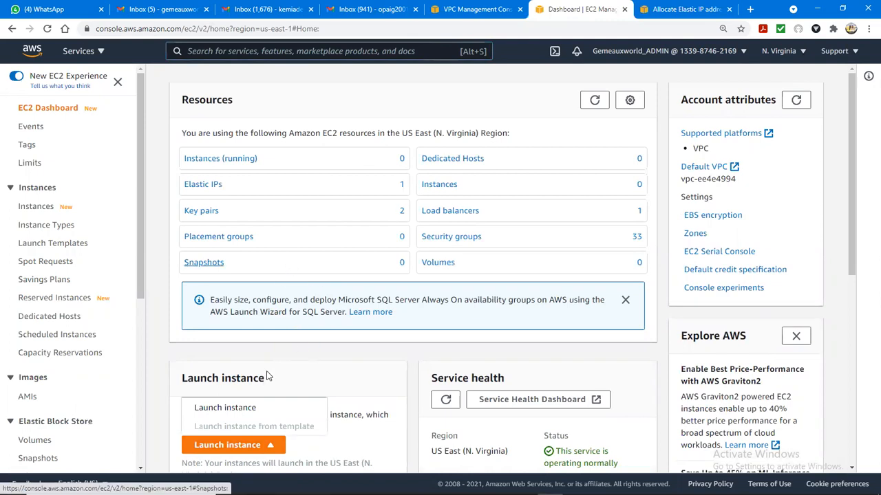
{"action": "left_click", "coordinate": [483, 8]}
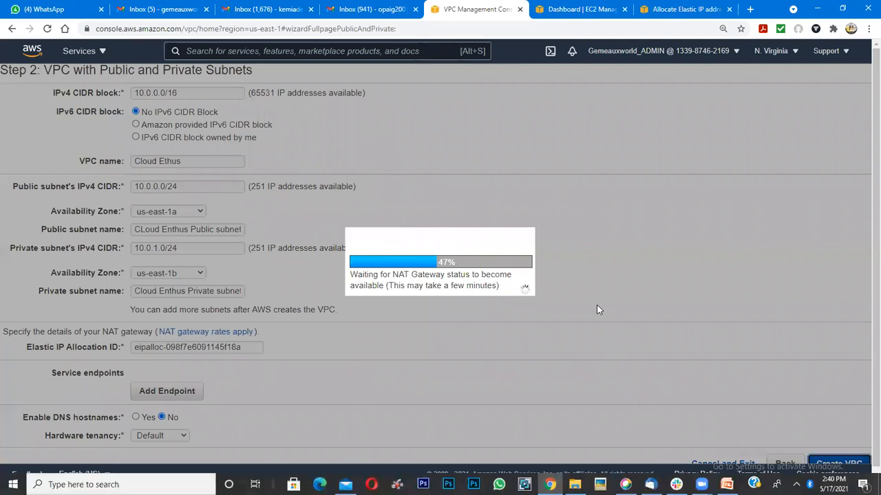
{"action": "left_click", "coordinate": [582, 9]}
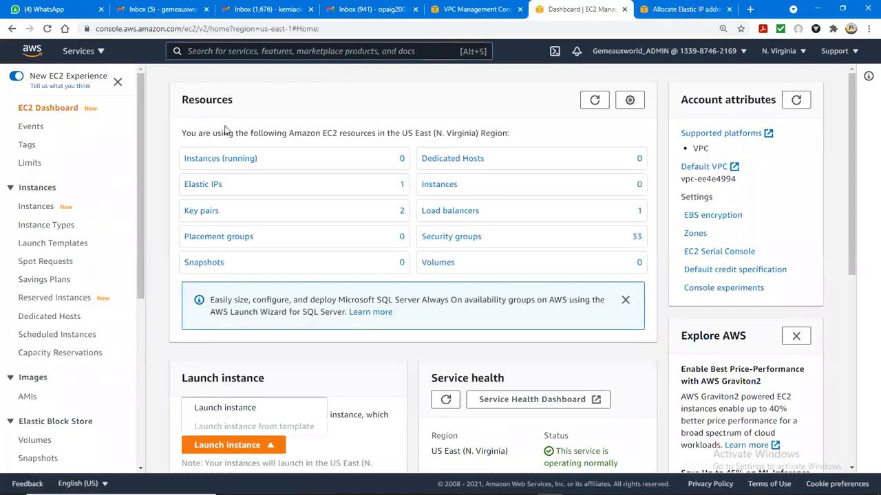
{"action": "left_click", "coordinate": [248, 407]}
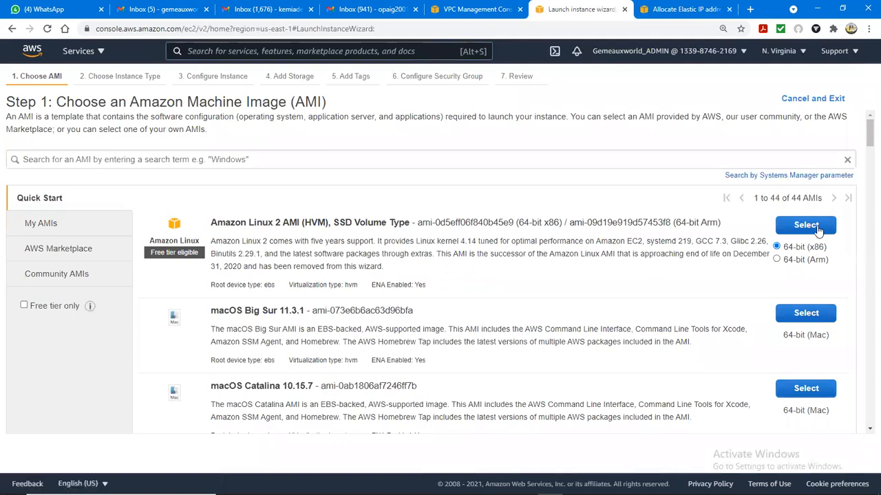
- Pick the Amazon Linux 2 AMI, keep 1 instance on Step 3, and review the network choices
{"action": "left_click", "coordinate": [818, 229]}
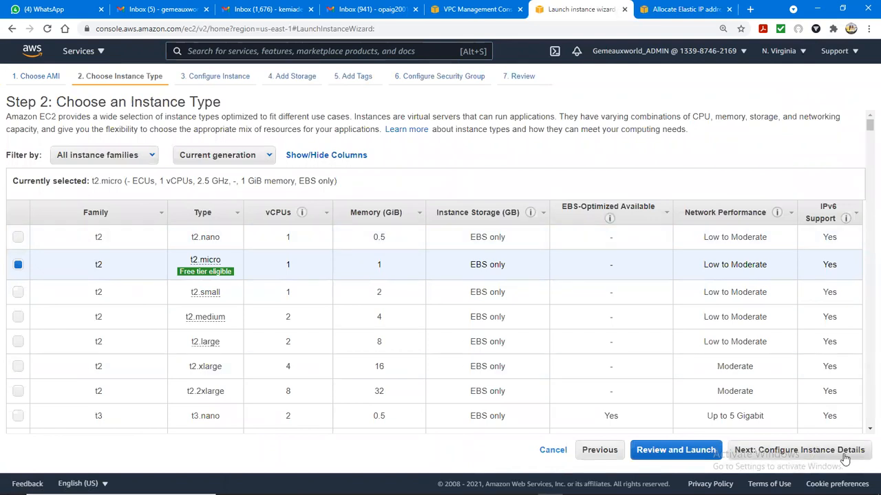
{"action": "left_click", "coordinate": [845, 459]}
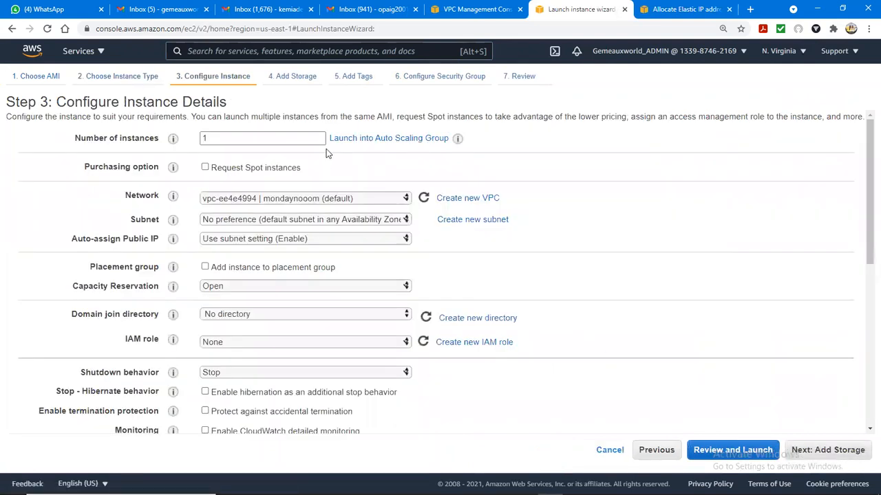
{"action": "double_click", "coordinate": [269, 137]}
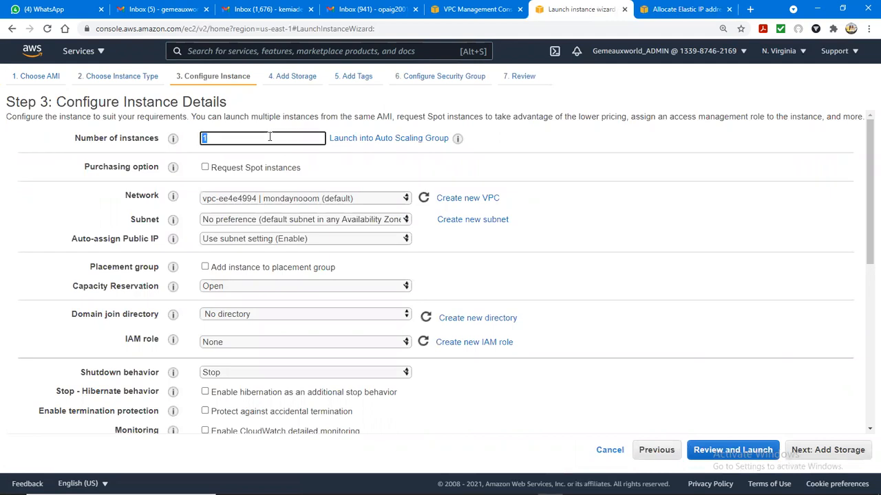
{"action": "left_click", "coordinate": [366, 173]}
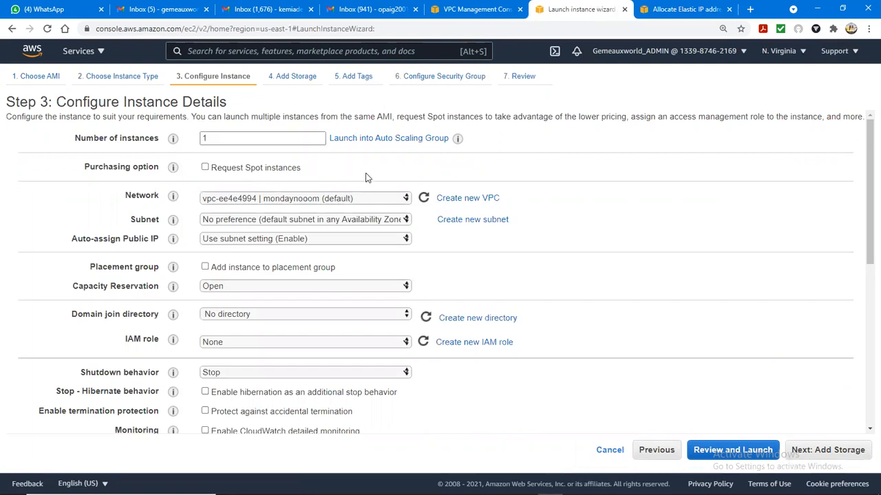
{"action": "left_click", "coordinate": [345, 205]}
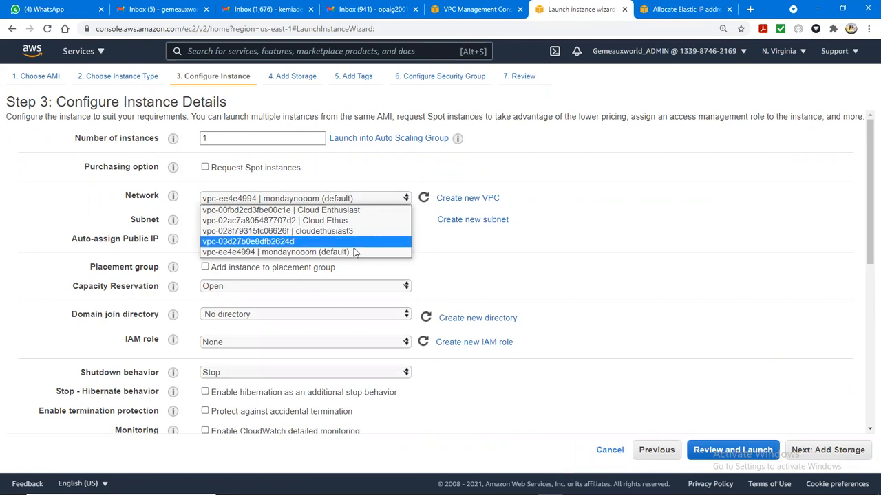
{"action": "left_click", "coordinate": [484, 8]}
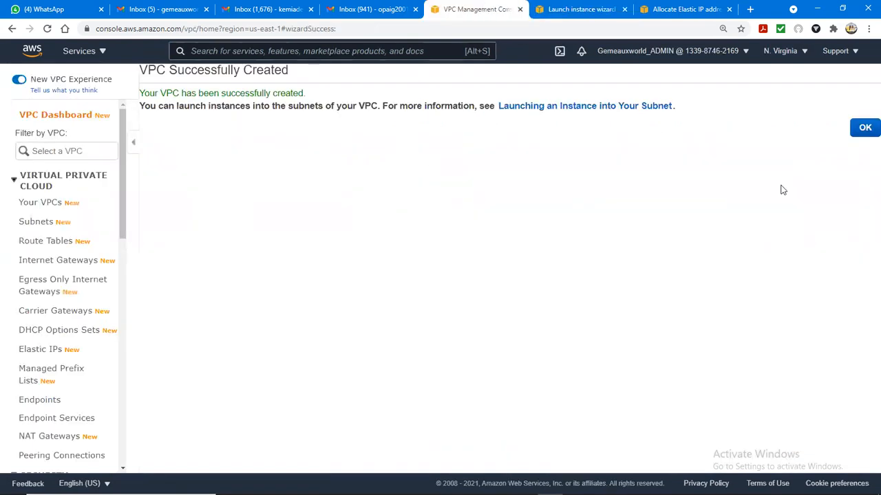
- Dismiss the creation confirmation, select only the Cloud Ethus VPC, and open its details page
{"action": "left_click", "coordinate": [865, 129]}
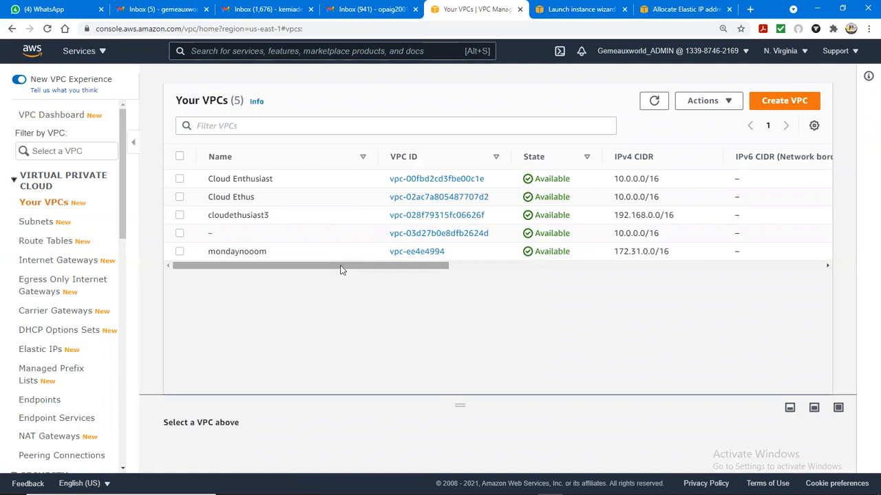
{"action": "mouse_move", "coordinate": [340, 267]}
{"action": "left_mouse_down"}
{"action": "mouse_move", "coordinate": [464, 282]}
{"action": "mouse_move", "coordinate": [811, 275]}
{"action": "mouse_move", "coordinate": [586, 274]}
{"action": "mouse_move", "coordinate": [336, 252]}
{"action": "left_mouse_up"}
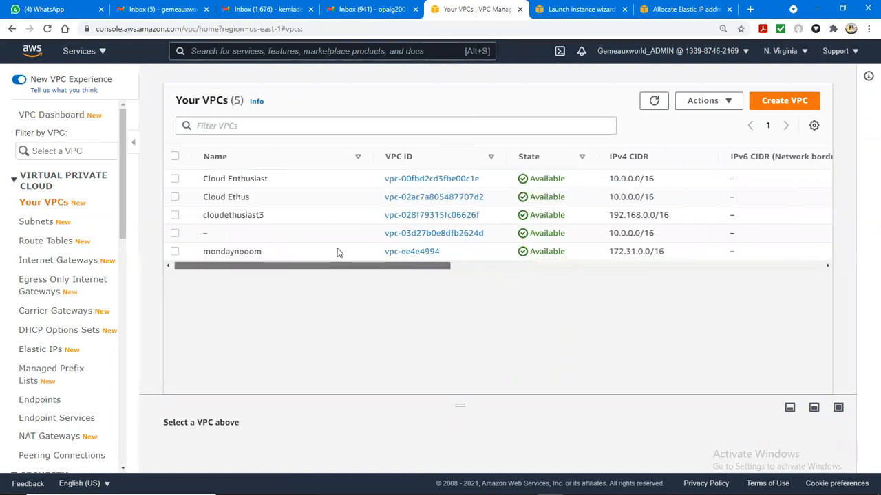
{"action": "left_click", "coordinate": [180, 179]}
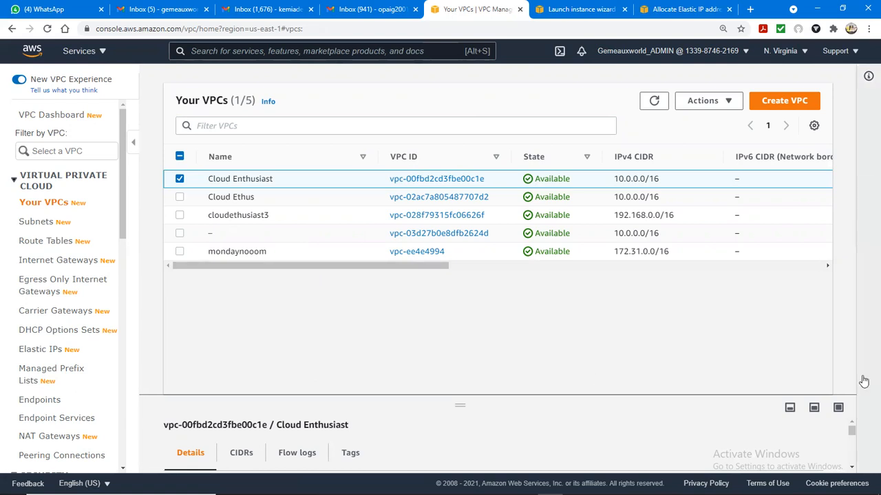
{"action": "mouse_move", "coordinate": [852, 433]}
{"action": "left_mouse_down"}
{"action": "mouse_move", "coordinate": [852, 461]}
{"action": "mouse_move", "coordinate": [852, 424]}
{"action": "left_mouse_up"}
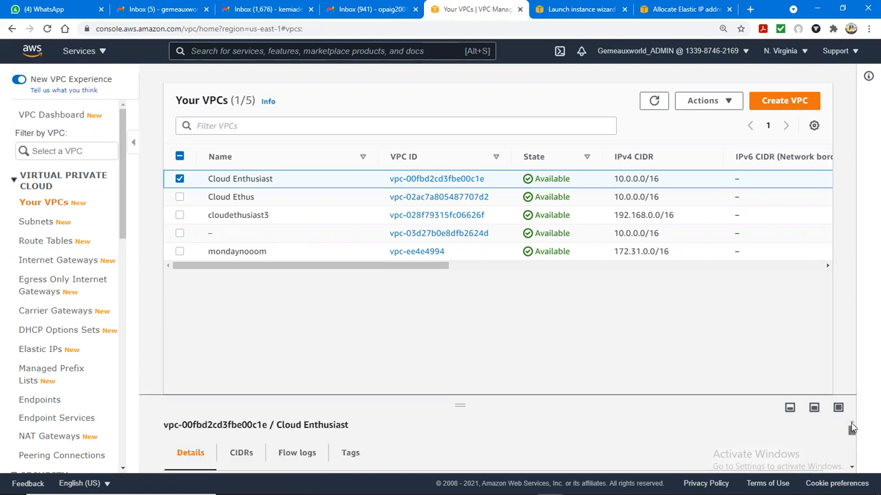
{"action": "left_click", "coordinate": [180, 197]}
{"action": "left_click", "coordinate": [179, 179]}
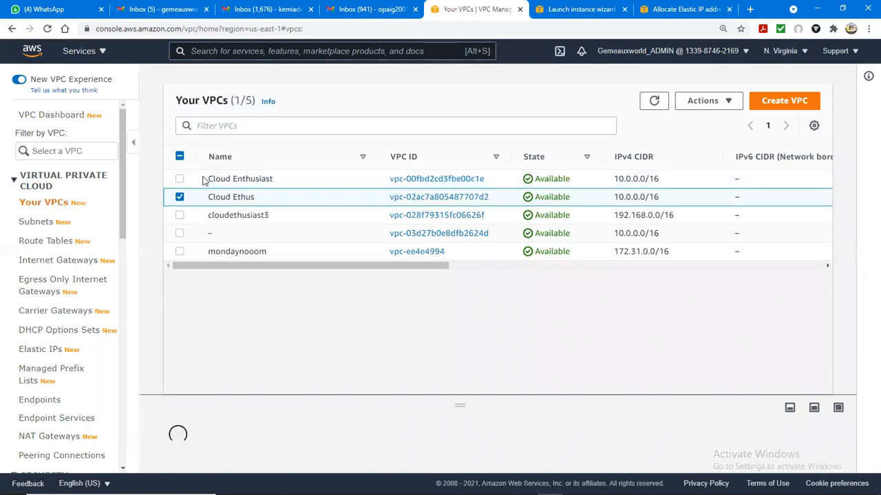
{"action": "left_click", "coordinate": [412, 198]}
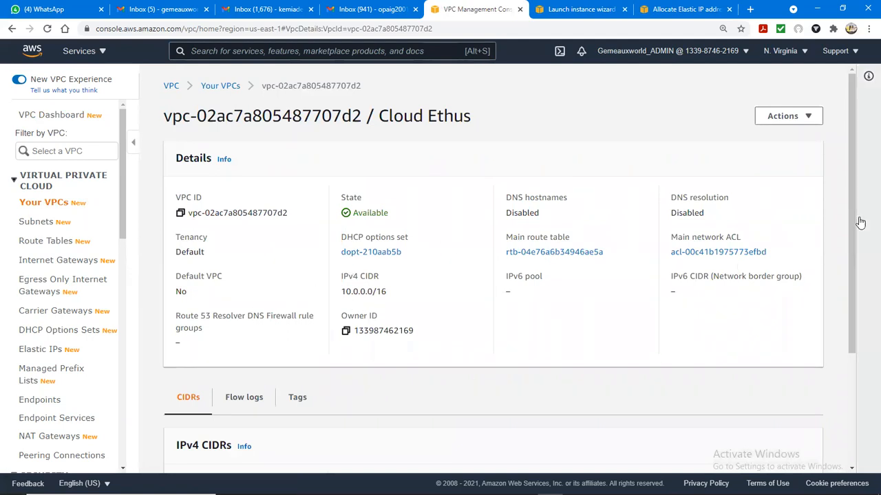
- Review the Cloud Ethus VPC's flow logs and CIDR blocks, then go back to Your VPCs
{"action": "left_click_drag", "start_coordinate": [856, 222], "coordinate": [860, 373]}
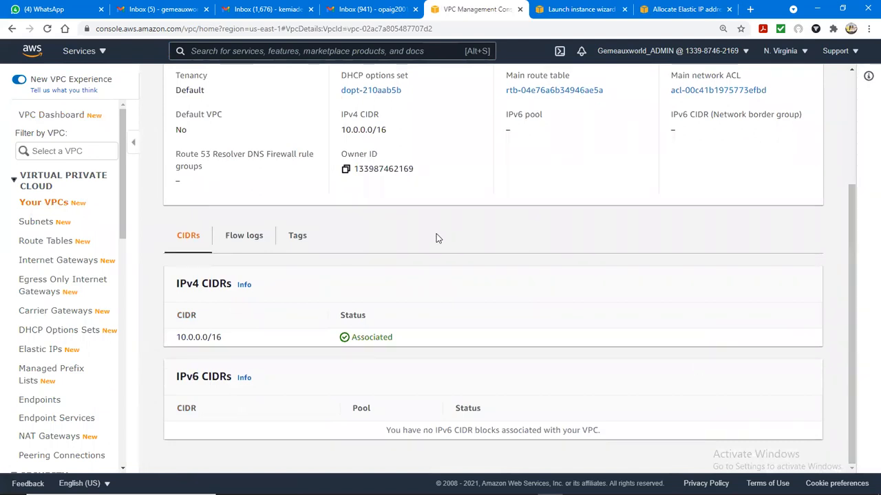
{"action": "left_click", "coordinate": [250, 241]}
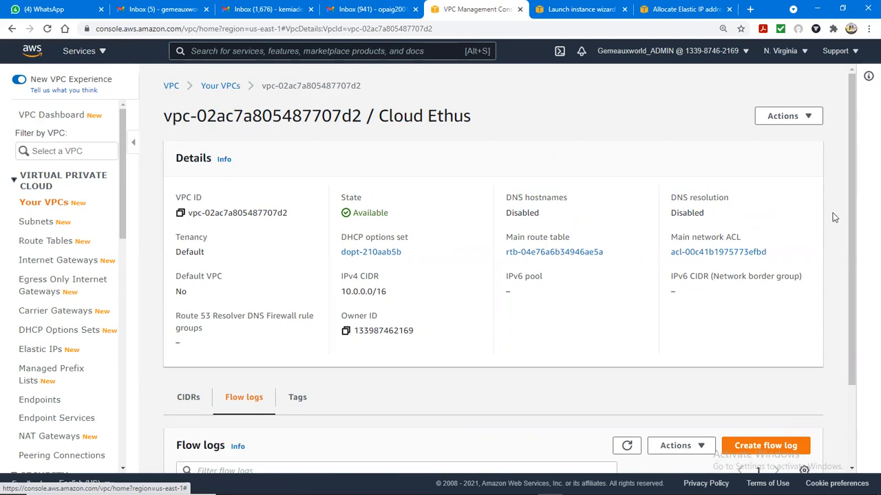
{"action": "scroll", "coordinate": [851, 200], "scroll_direction": "down", "scroll_amount": 2}
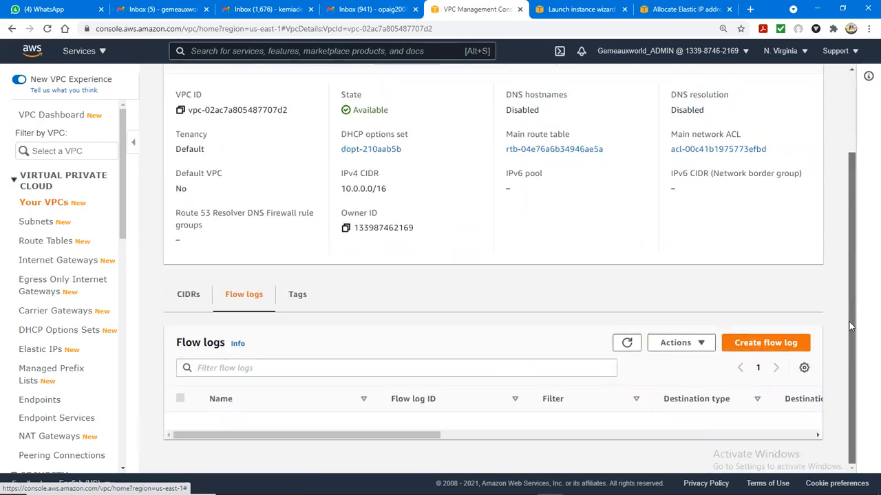
{"action": "left_click", "coordinate": [182, 297]}
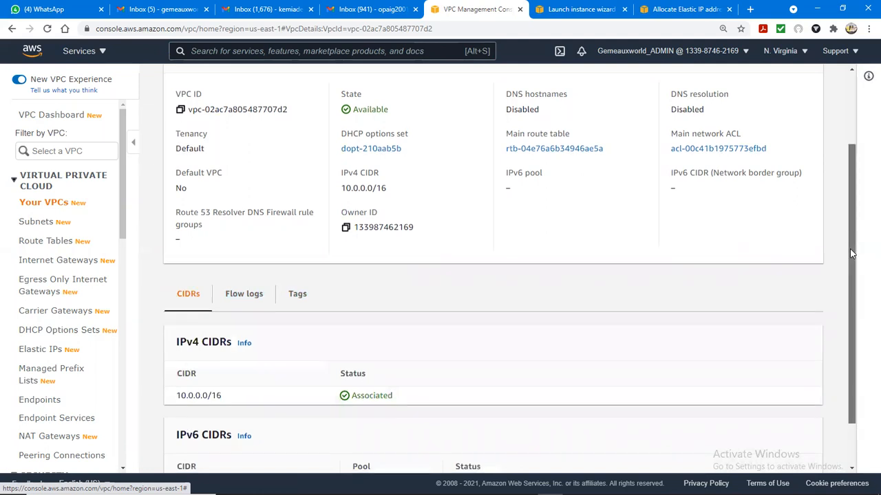
{"action": "scroll", "coordinate": [866, 320], "scroll_direction": "down", "scroll_amount": 1}
{"action": "scroll", "coordinate": [866, 319], "scroll_direction": "up", "scroll_amount": 3}
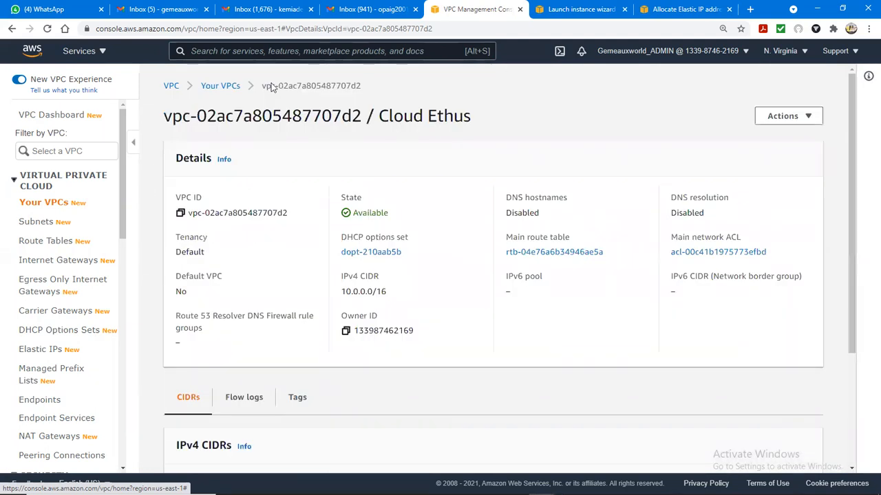
{"action": "left_click", "coordinate": [237, 94]}
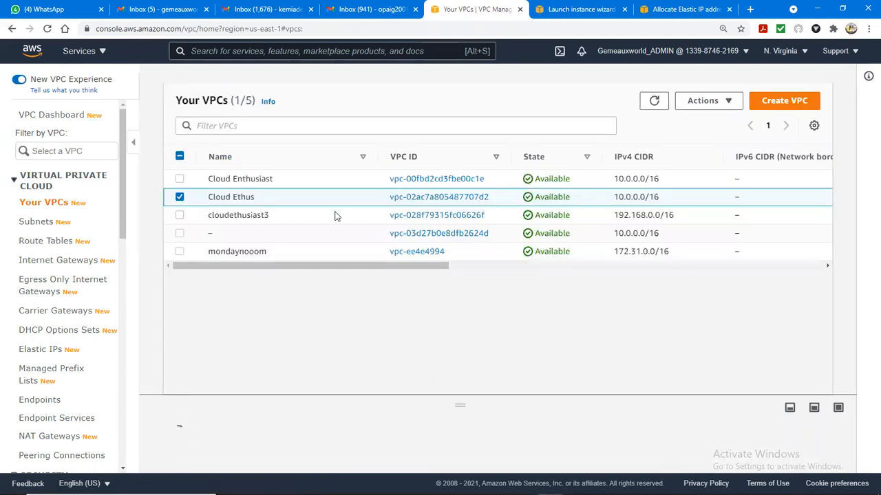
- Scan the VPC table and switch the selection from Cloud Ethus to Cloud Enthusiast
{"action": "left_click_drag", "start_coordinate": [383, 267], "coordinate": [816, 263]}
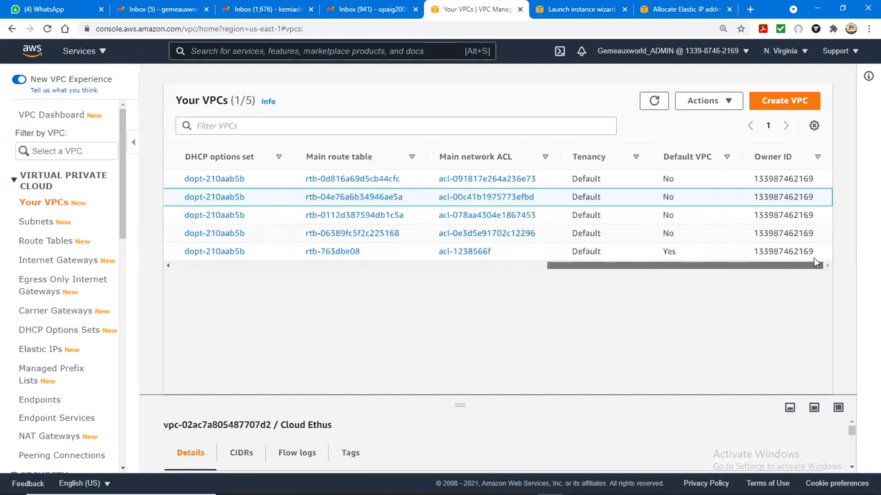
{"action": "left_click_drag", "start_coordinate": [812, 258], "coordinate": [333, 215]}
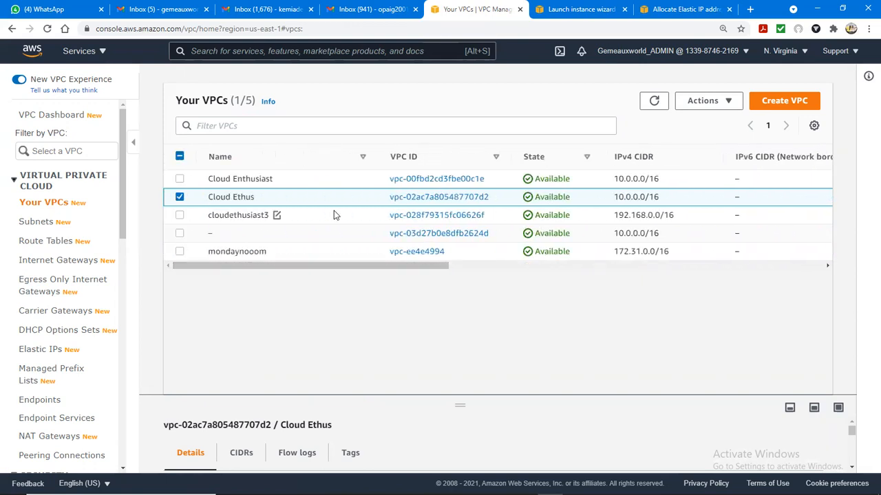
{"action": "left_click", "coordinate": [178, 180]}
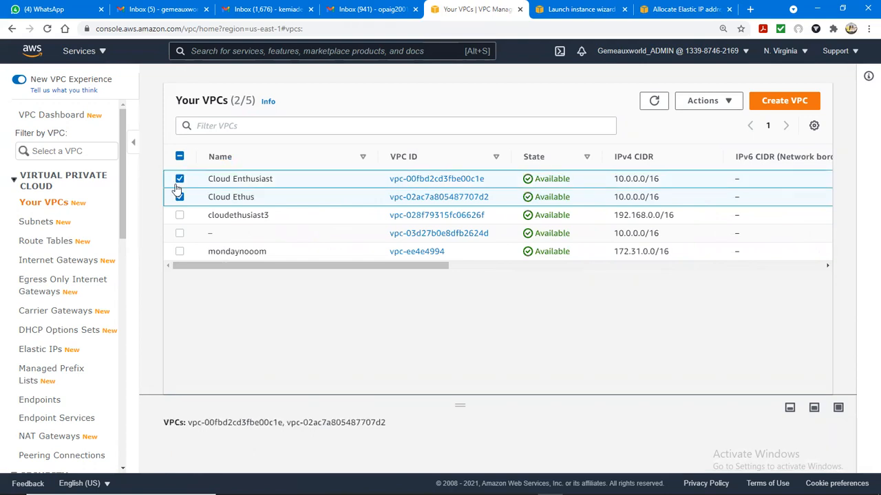
{"action": "left_click", "coordinate": [180, 198]}
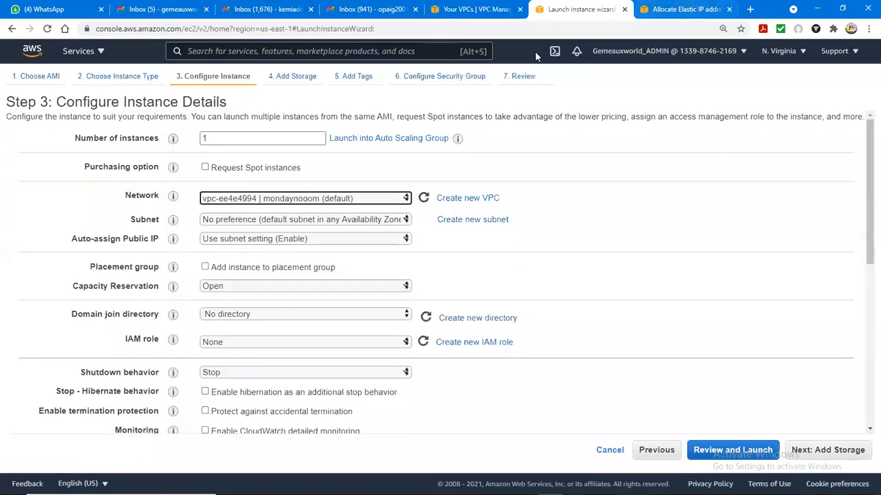
- Launch into the Cloud Enthusiast VPC's Cloud Enthus Pub subnet with auto-assign public IP enabled
{"action": "left_click", "coordinate": [317, 199]}
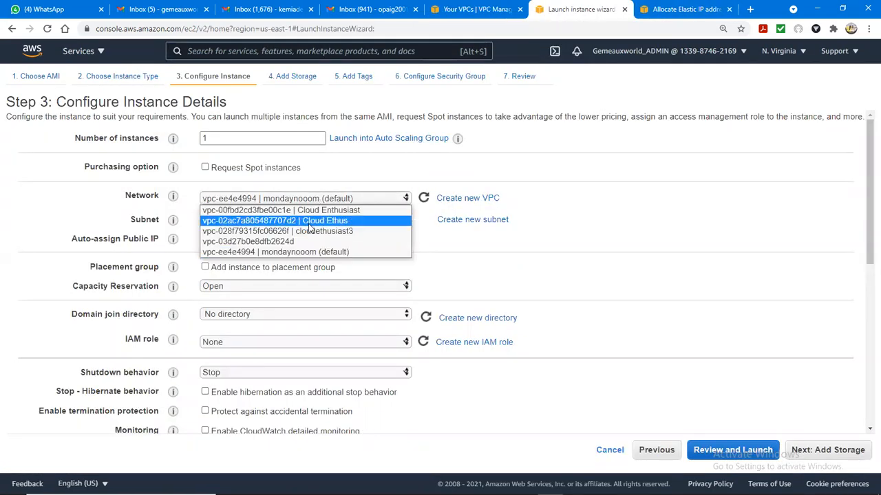
{"action": "left_click", "coordinate": [316, 209]}
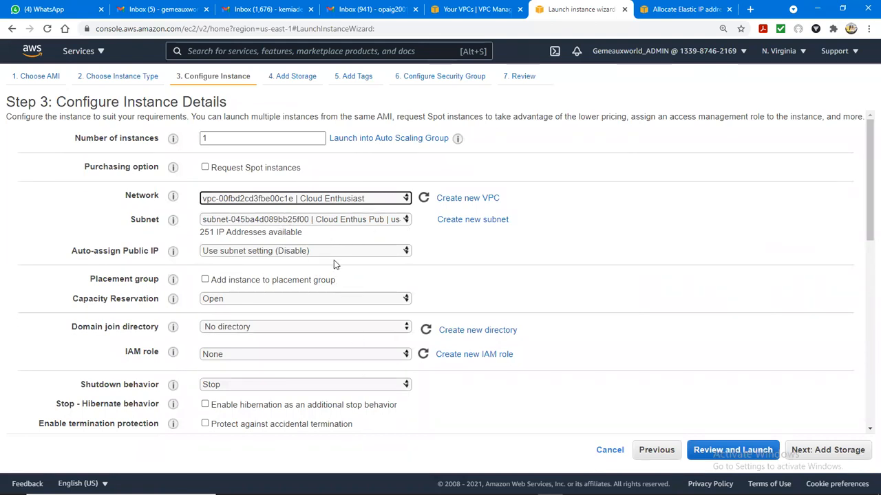
{"action": "left_click", "coordinate": [292, 220]}
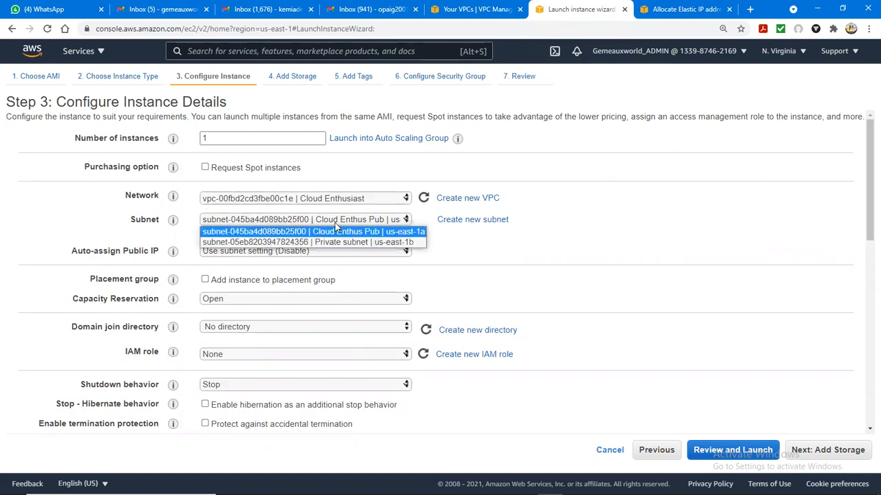
{"action": "left_click", "coordinate": [336, 231]}
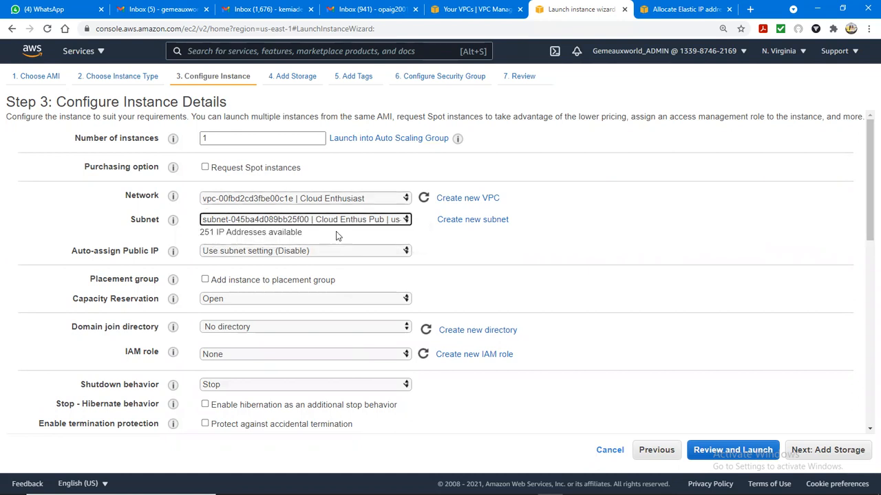
{"action": "left_click", "coordinate": [256, 251]}
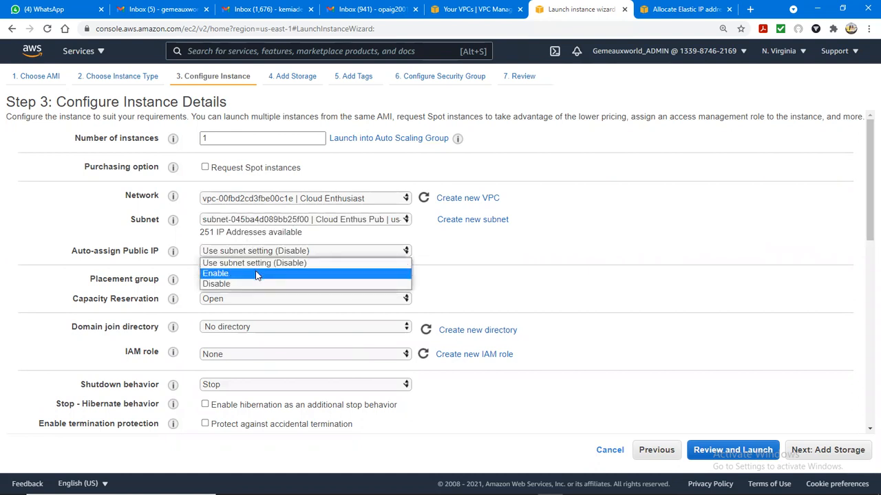
{"action": "left_click", "coordinate": [257, 274]}
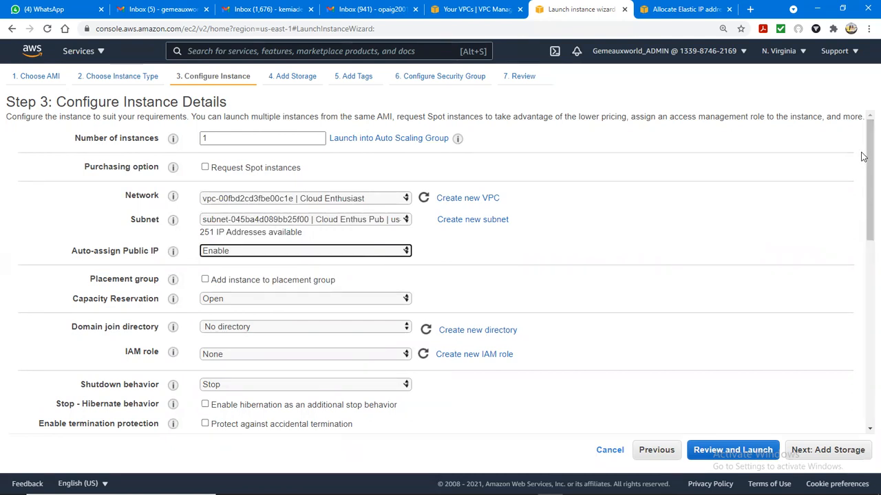
- Keep shutdown behaviour as Stop, review the remaining instance details, and continue to Add Storage
{"action": "left_click_drag", "start_coordinate": [865, 158], "coordinate": [865, 226]}
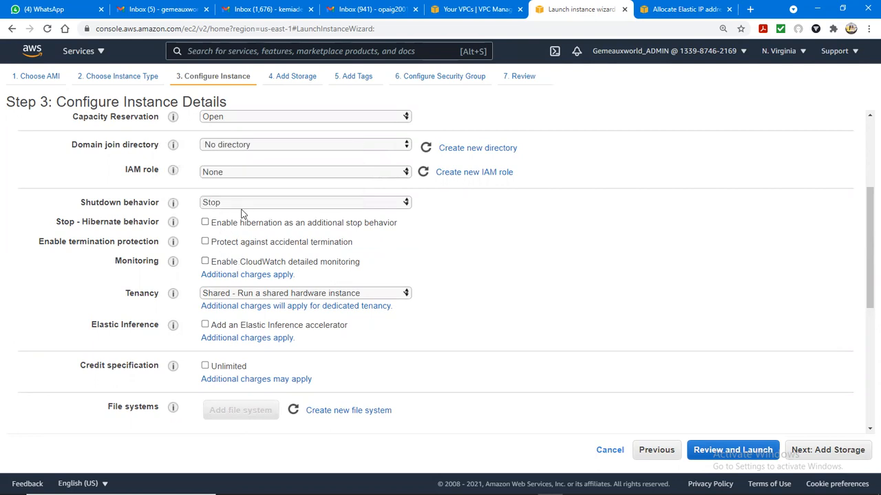
{"action": "left_click", "coordinate": [242, 204]}
{"action": "left_click", "coordinate": [243, 204]}
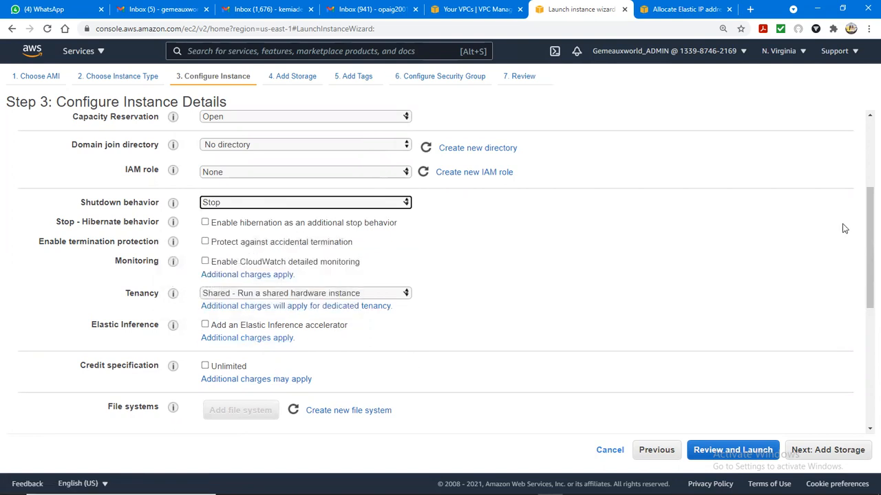
{"action": "left_click_drag", "start_coordinate": [868, 227], "coordinate": [865, 267]}
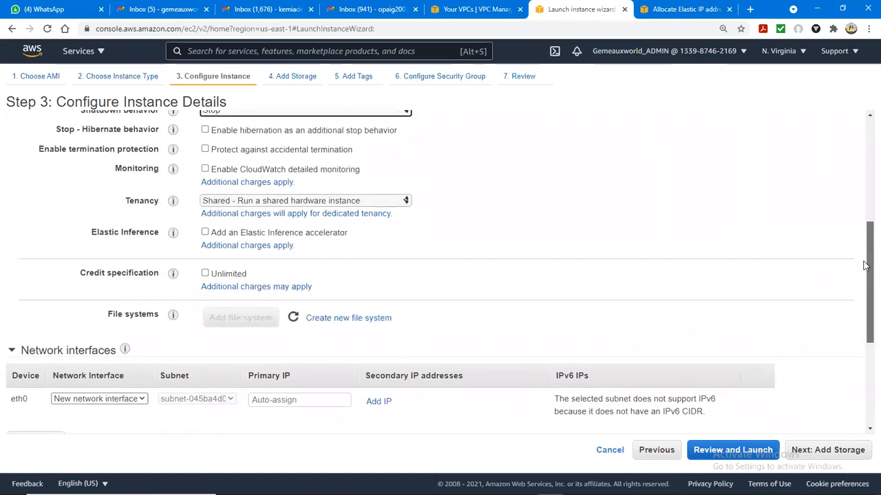
{"action": "left_click_drag", "start_coordinate": [866, 266], "coordinate": [864, 364]}
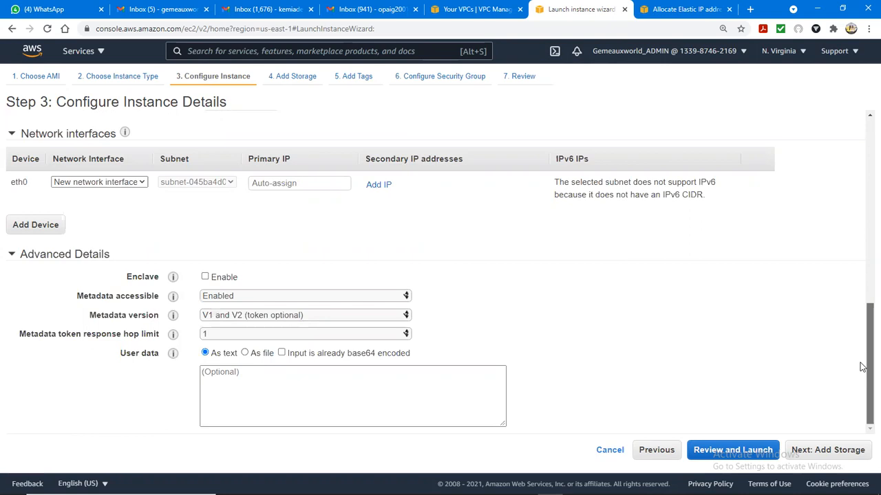
{"action": "left_click_drag", "start_coordinate": [862, 367], "coordinate": [866, 266]}
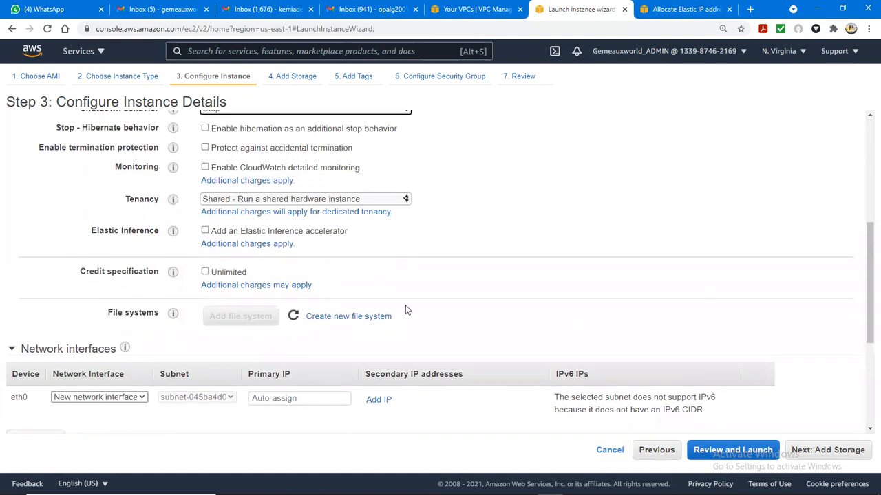
{"action": "left_click", "coordinate": [812, 452]}
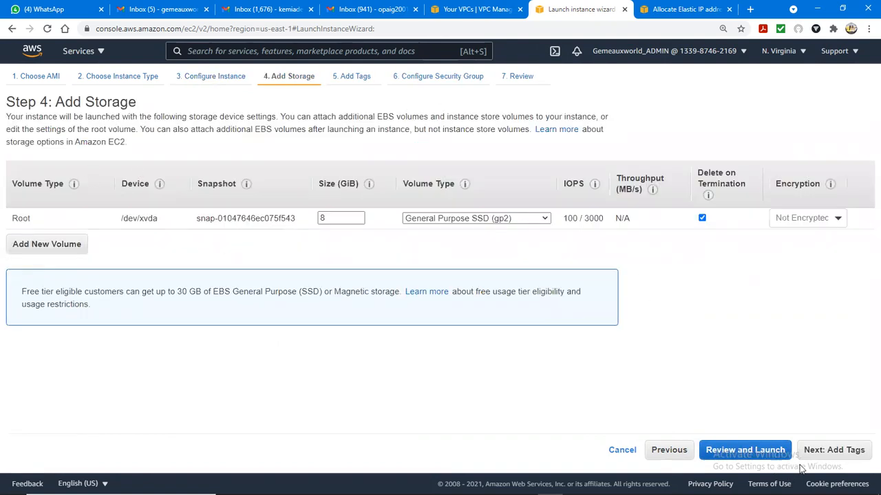
- Tag the instance with key Name and value 'Bastion Host', then continue to security groups
{"action": "left_click", "coordinate": [829, 450]}
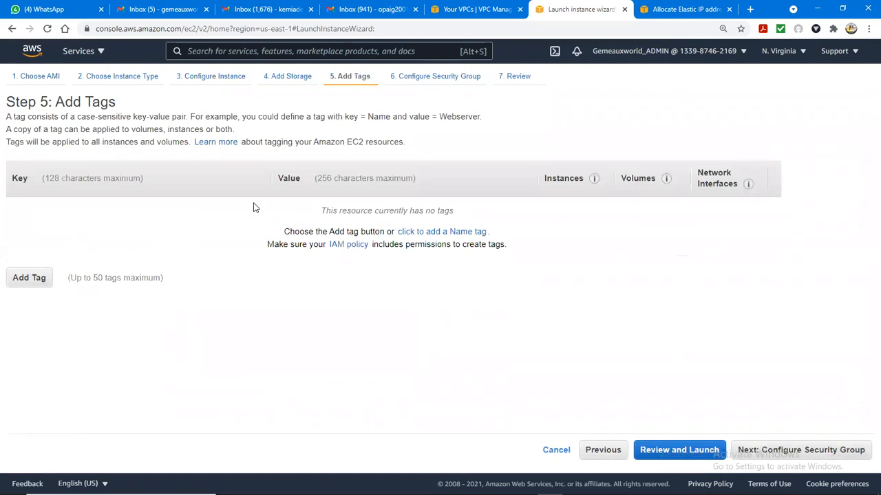
{"action": "left_click", "coordinate": [25, 276]}
{"action": "type", "text": "Name"}
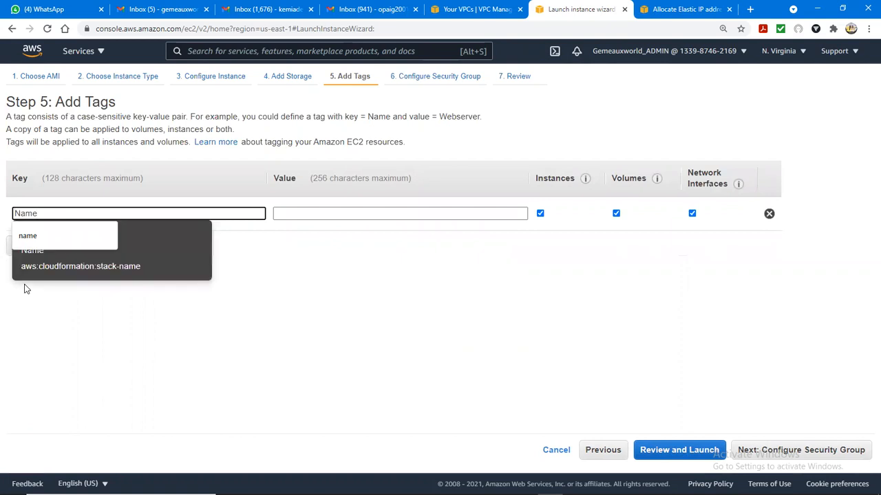
{"action": "key", "text": "Tab"}
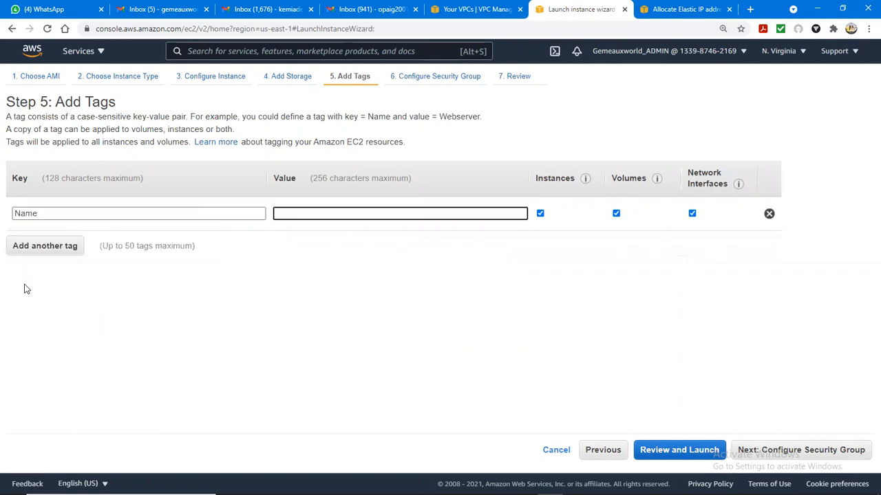
{"action": "type", "text": "Basti"}
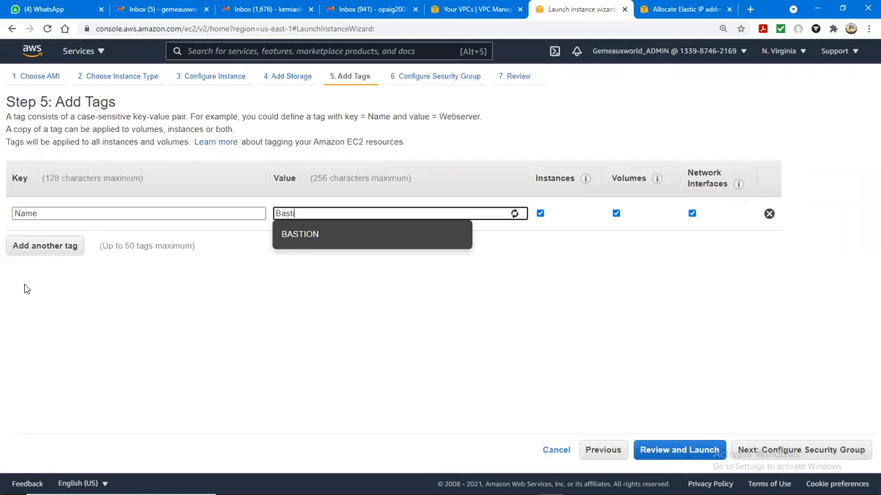
{"action": "type", "text": "on Host"}
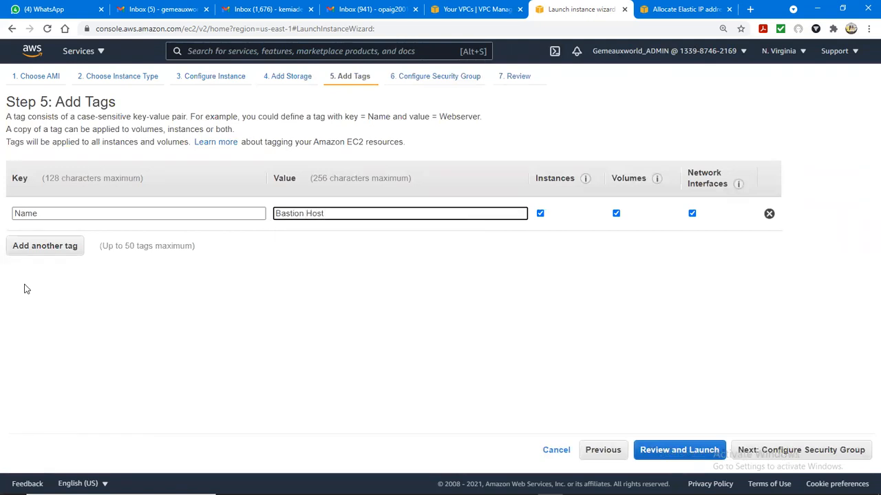
{"action": "left_click", "coordinate": [803, 450]}
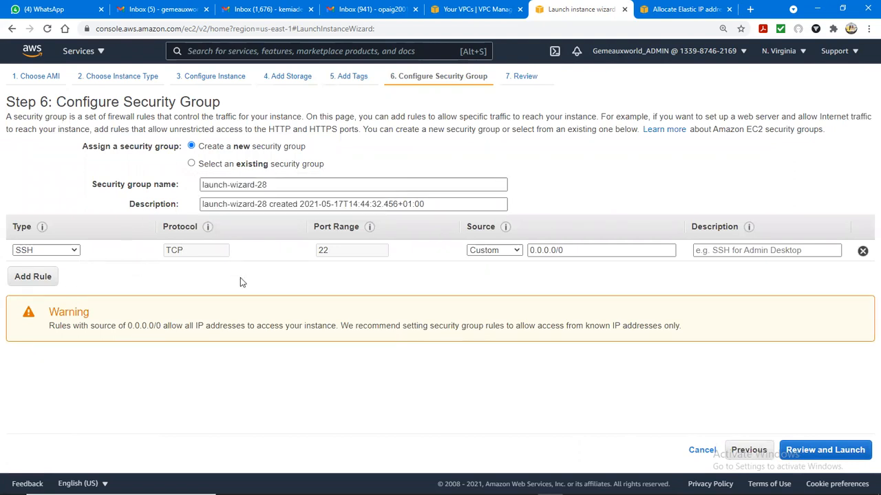
- Add HTTP and HTTPS inbound rules alongside the existing SSH rule
{"action": "left_click", "coordinate": [26, 278]}
{"action": "left_click", "coordinate": [72, 274]}
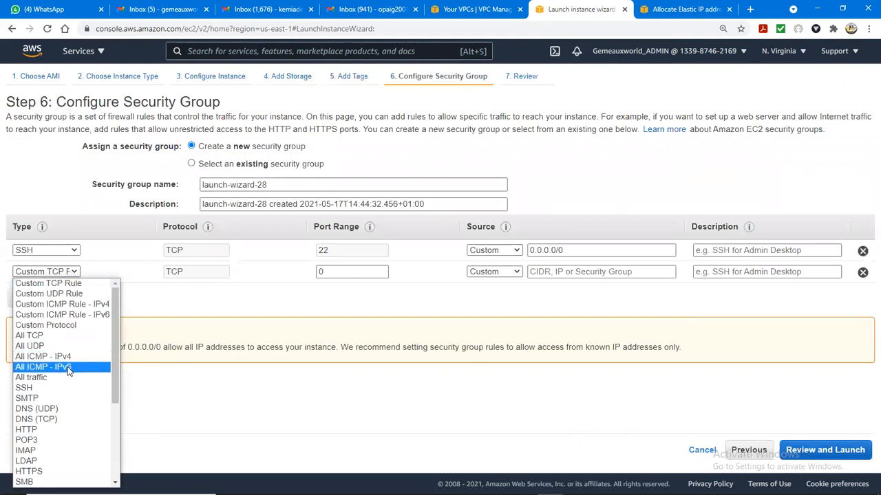
{"action": "left_click", "coordinate": [79, 432]}
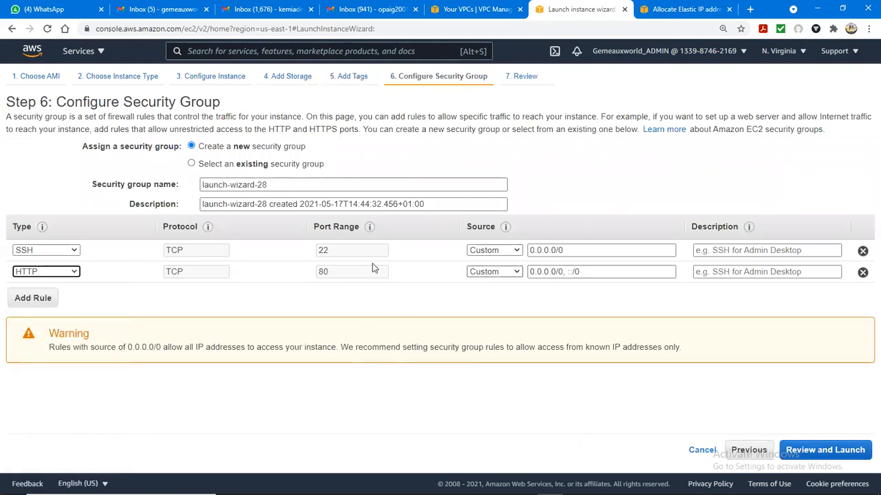
{"action": "left_click", "coordinate": [35, 298]}
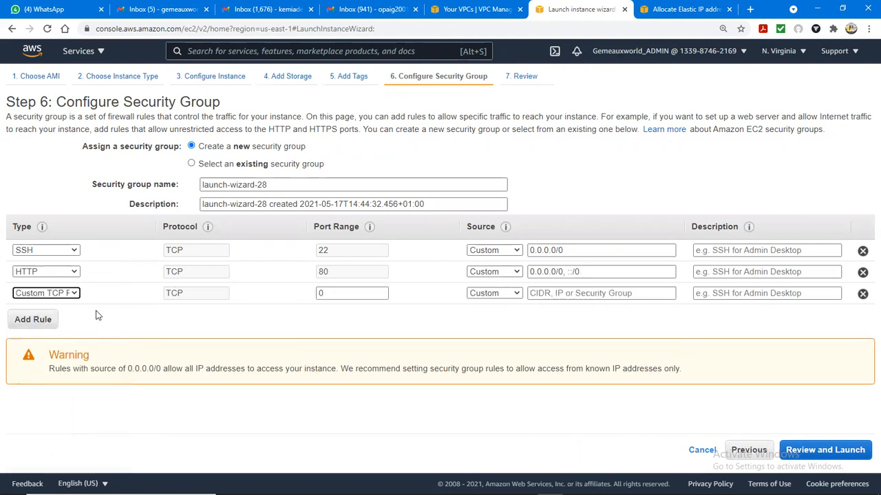
{"action": "left_click", "coordinate": [74, 295]}
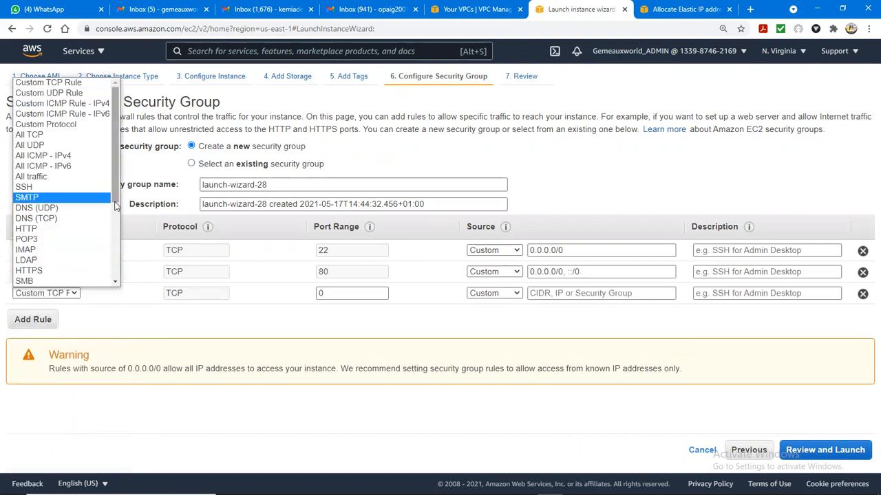
{"action": "left_click", "coordinate": [89, 272]}
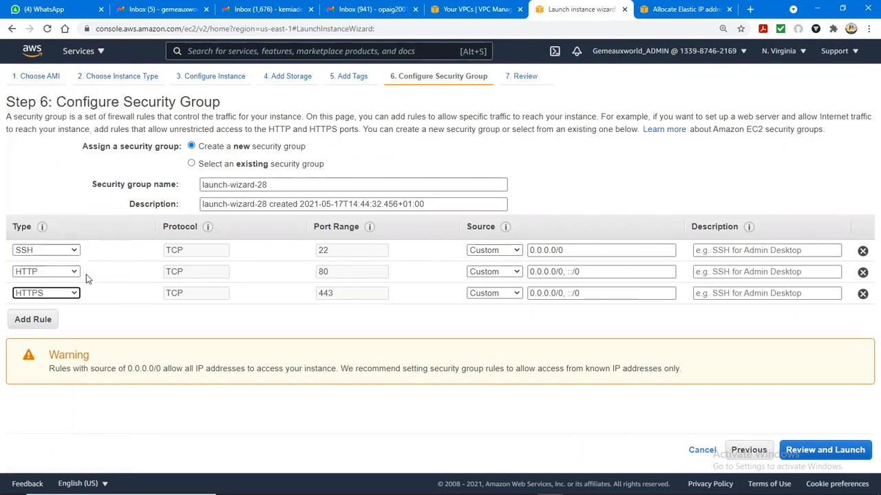
- Review and launch the instance with the moooonday key pair, acknowledging the private key file
{"action": "left_click", "coordinate": [836, 450]}
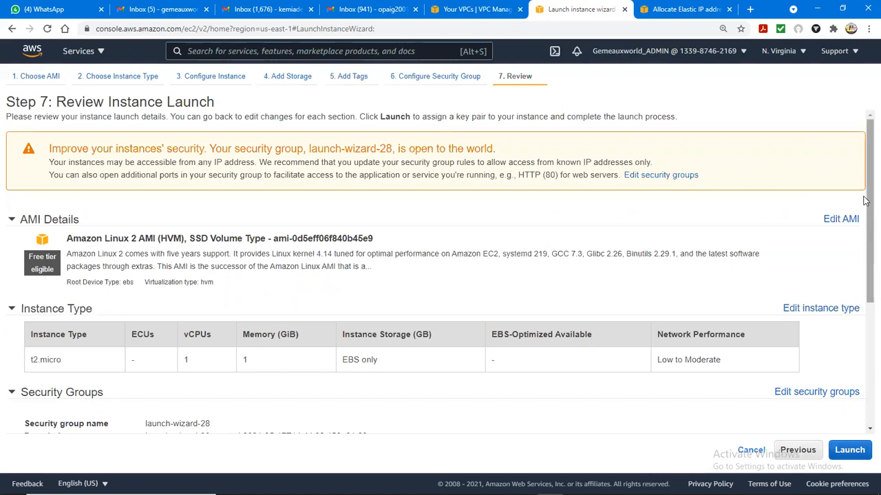
{"action": "left_click", "coordinate": [851, 452]}
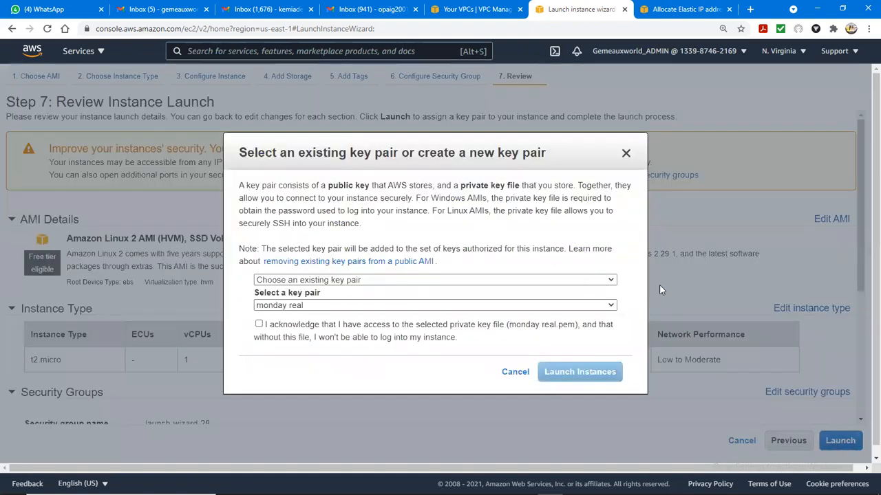
{"action": "left_click", "coordinate": [450, 305]}
{"action": "left_click", "coordinate": [425, 326]}
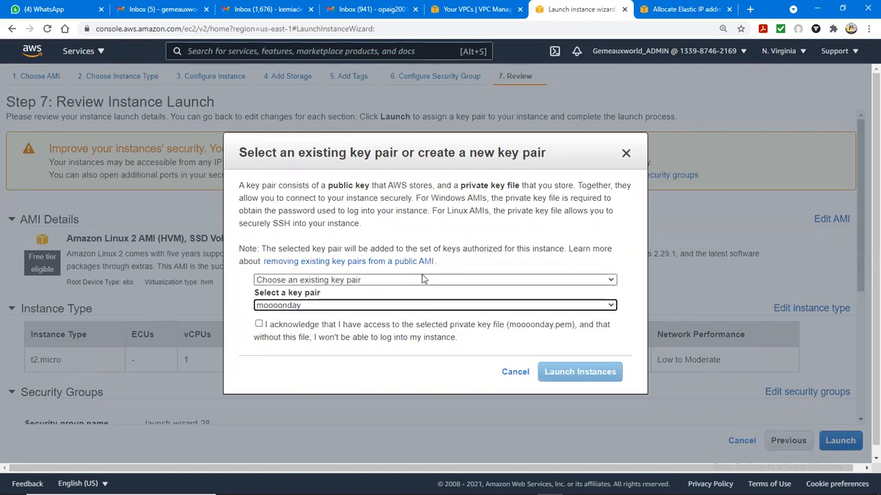
{"action": "left_click", "coordinate": [259, 325]}
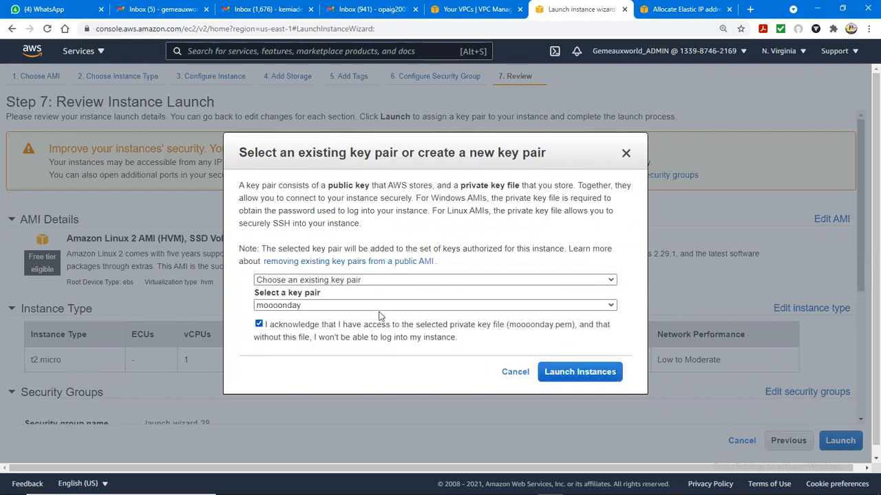
{"action": "left_click", "coordinate": [588, 375]}
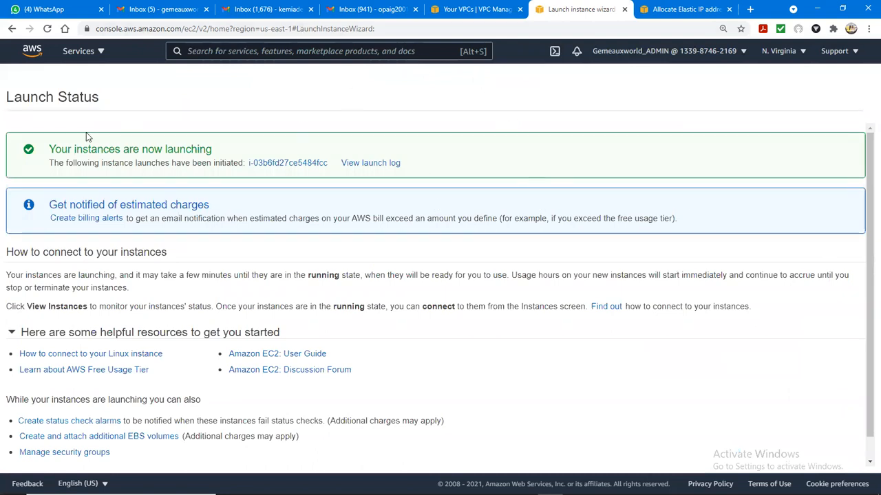
- Inspect the running Bastion Host's details, public IP 54.234.241.247, then return to the EC2 Dashboard
{"action": "left_click", "coordinate": [292, 164]}
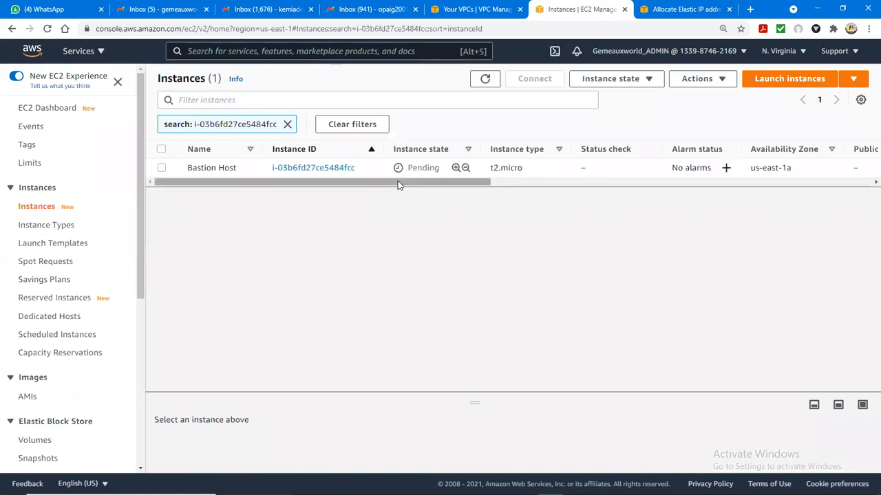
{"action": "left_click", "coordinate": [163, 170]}
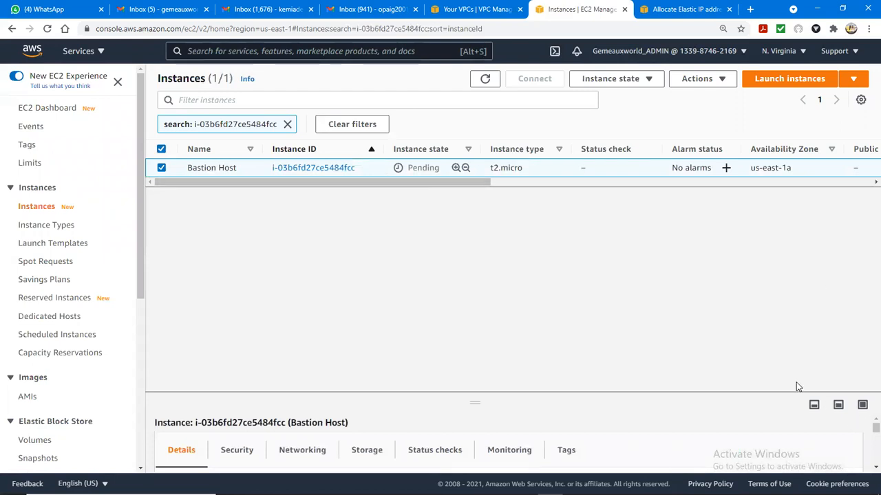
{"action": "left_click_drag", "start_coordinate": [795, 394], "coordinate": [760, 206]}
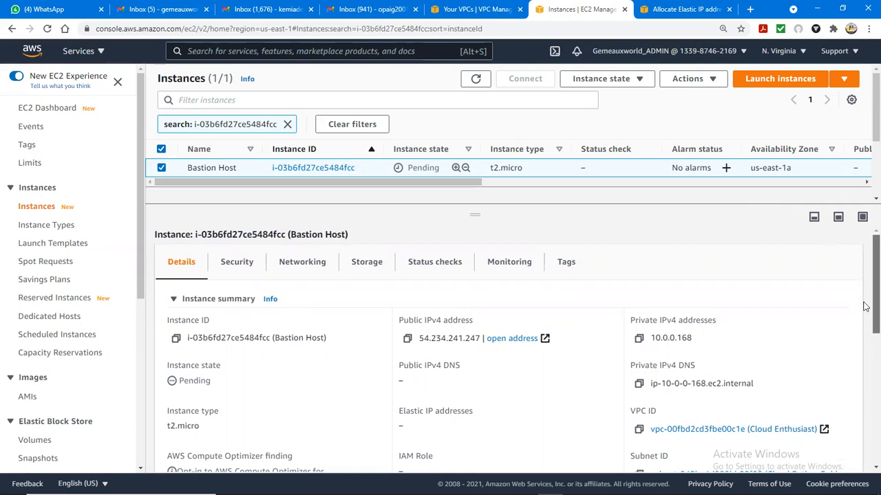
{"action": "left_click_drag", "start_coordinate": [865, 276], "coordinate": [865, 324]}
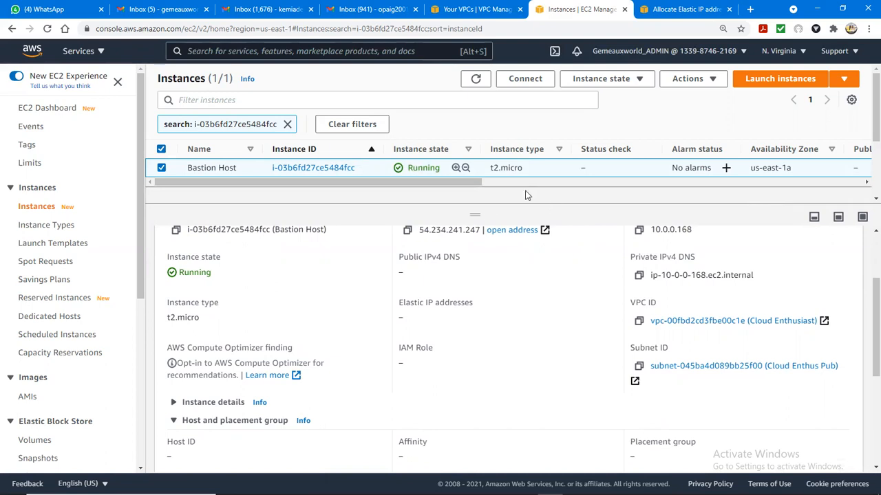
{"action": "left_click_drag", "start_coordinate": [864, 330], "coordinate": [865, 278]}
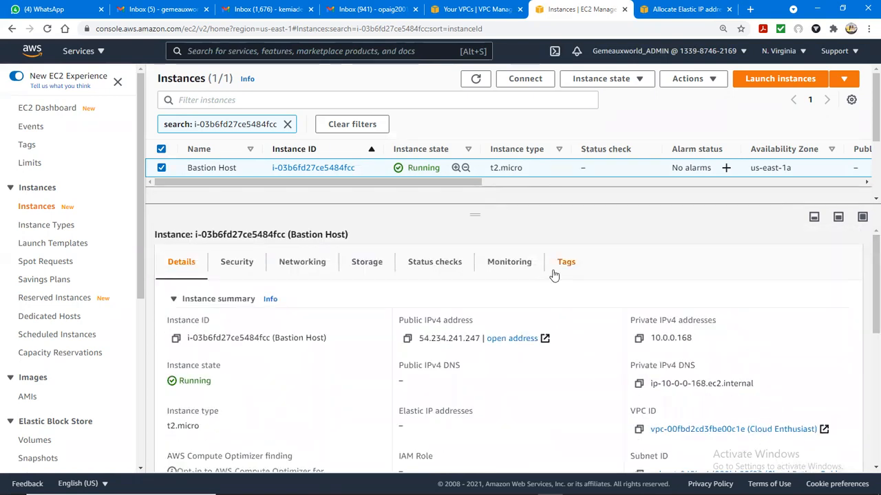
{"action": "left_click", "coordinate": [49, 109]}
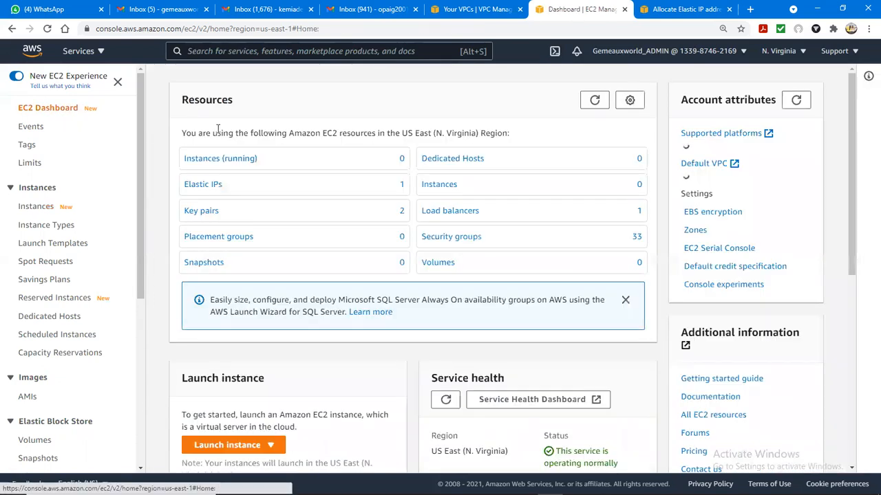
- Start a new instance launch using the Amazon Linux 2 image
{"action": "left_click", "coordinate": [229, 448]}
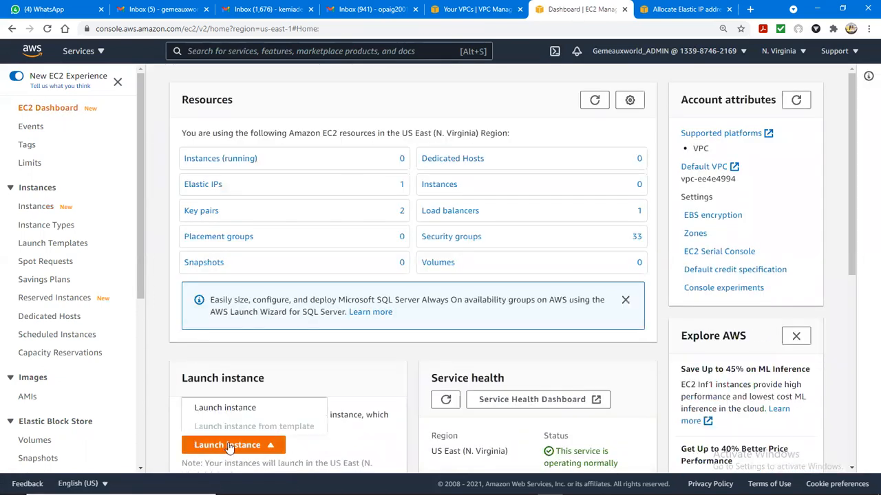
{"action": "left_click", "coordinate": [241, 414]}
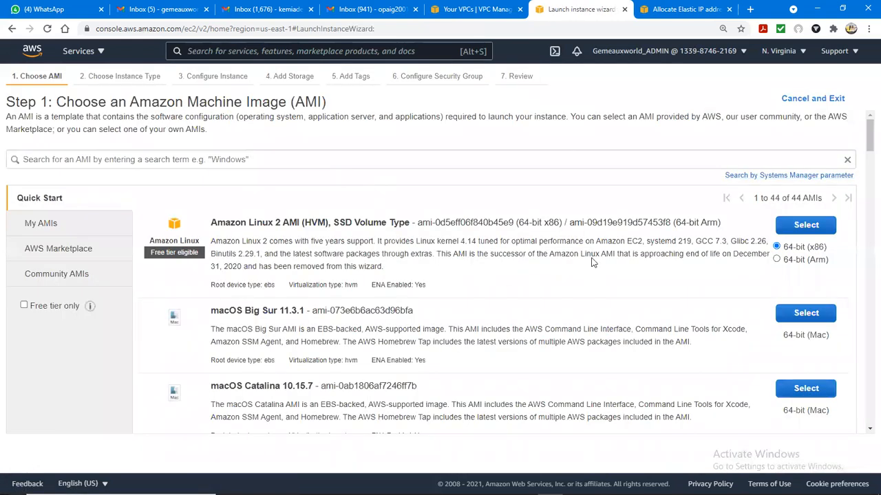
{"action": "left_click", "coordinate": [805, 225]}
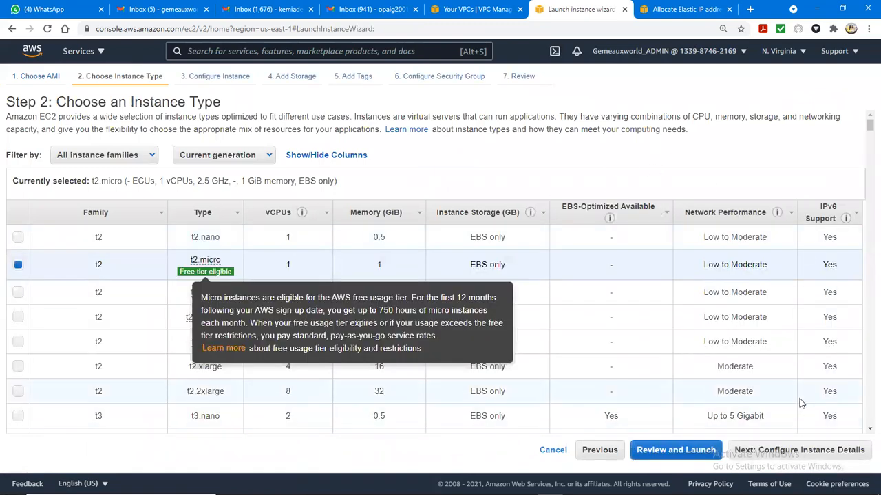
{"action": "left_click", "coordinate": [790, 452]}
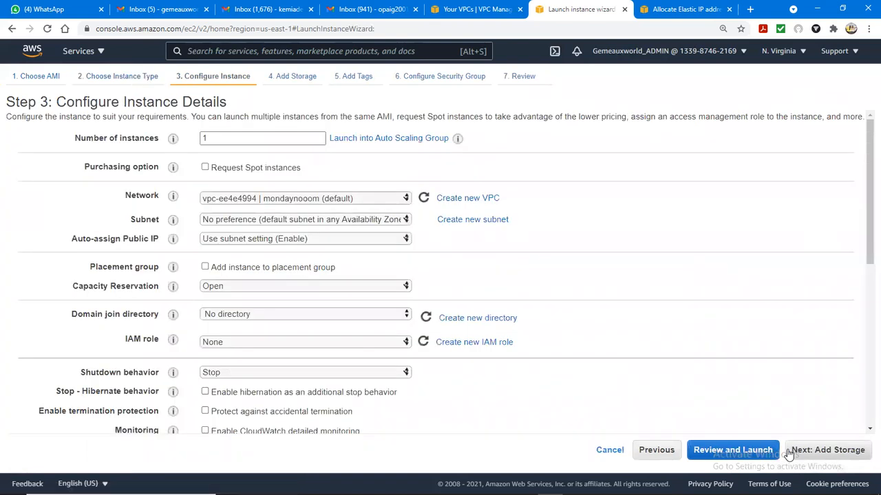
- Place it in the Cloud Enthusiast VPC's Private subnet, public IP left at subnet default (Disable)
{"action": "left_click", "coordinate": [348, 198]}
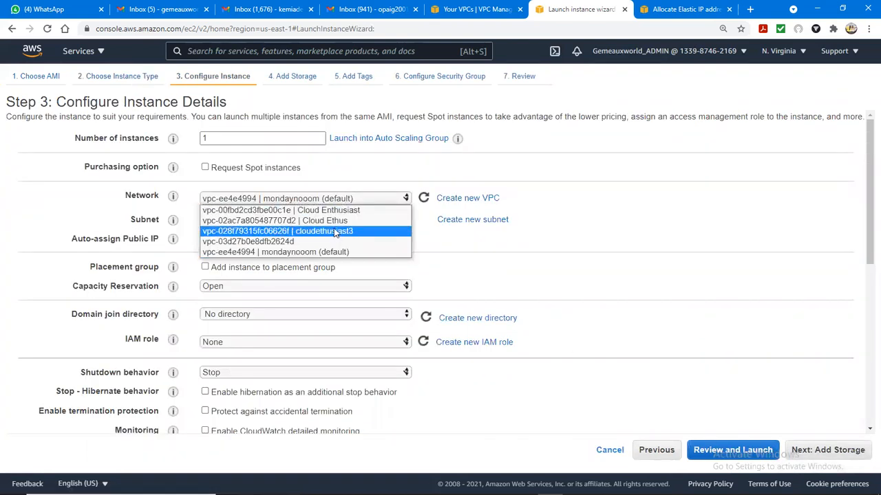
{"action": "left_click", "coordinate": [333, 209]}
{"action": "left_click", "coordinate": [334, 218]}
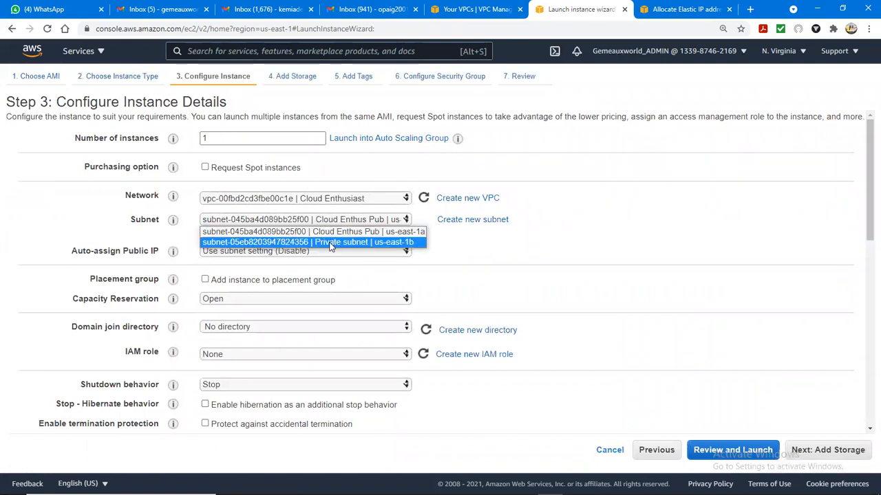
{"action": "left_click", "coordinate": [330, 244]}
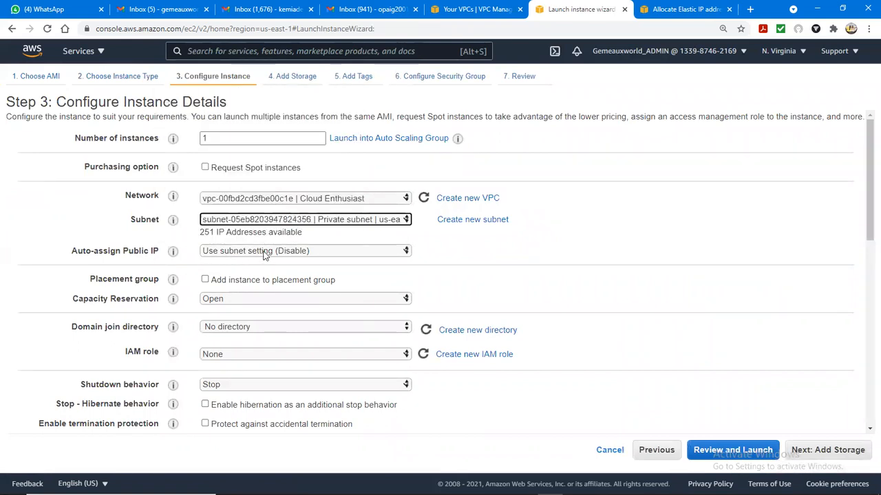
{"action": "left_click", "coordinate": [227, 252]}
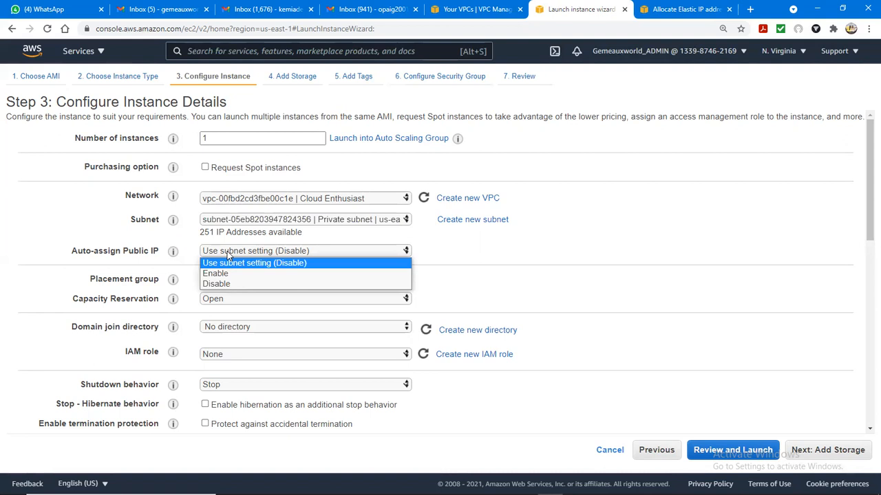
{"action": "left_click", "coordinate": [493, 281]}
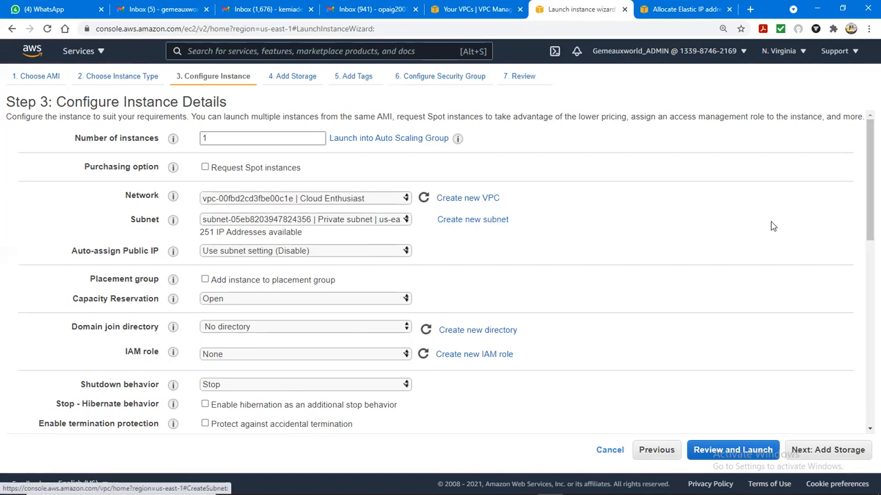
{"action": "left_click_drag", "start_coordinate": [866, 181], "coordinate": [866, 265]}
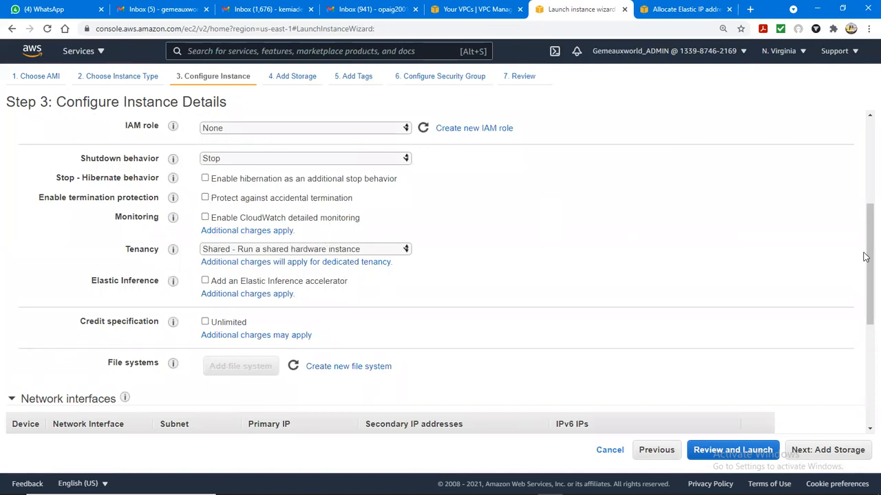
{"action": "scroll", "coordinate": [866, 282], "scroll_direction": "down", "scroll_amount": 1}
{"action": "left_click_drag", "start_coordinate": [865, 310], "coordinate": [864, 361]}
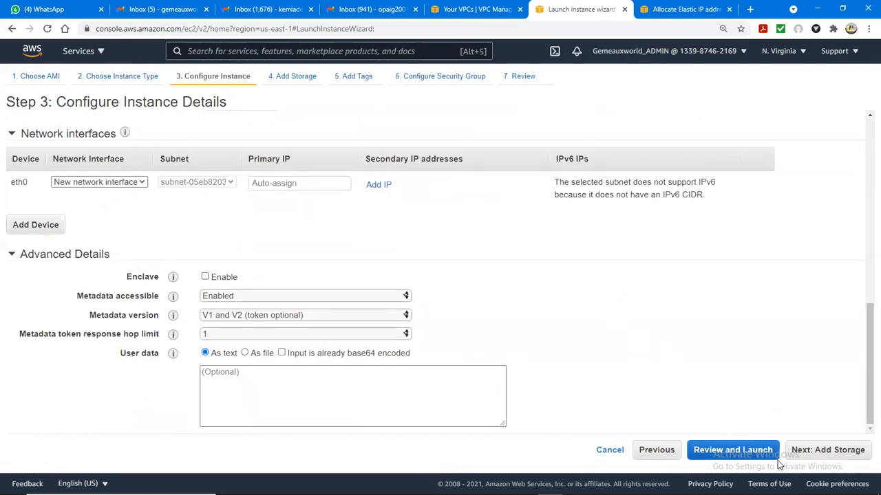
{"action": "left_click", "coordinate": [816, 455]}
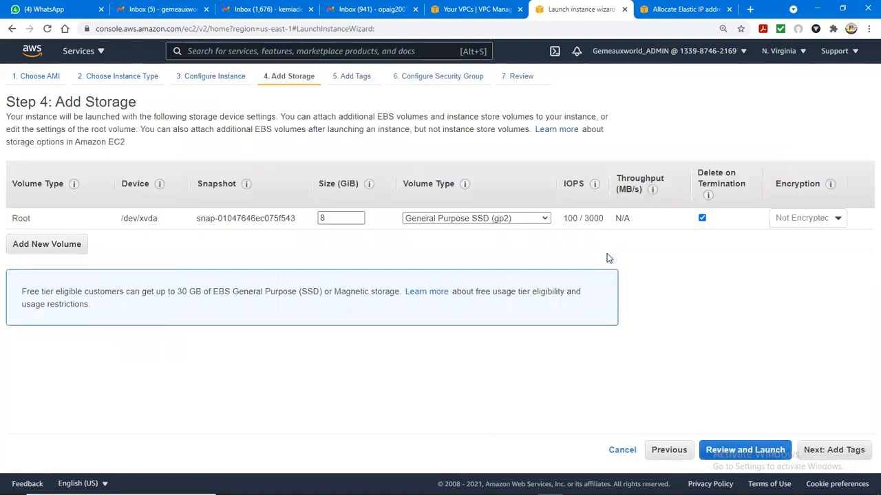
- Give the second instance a tag with key 'name' and value 'EC2 Linux'
{"action": "left_click", "coordinate": [856, 456]}
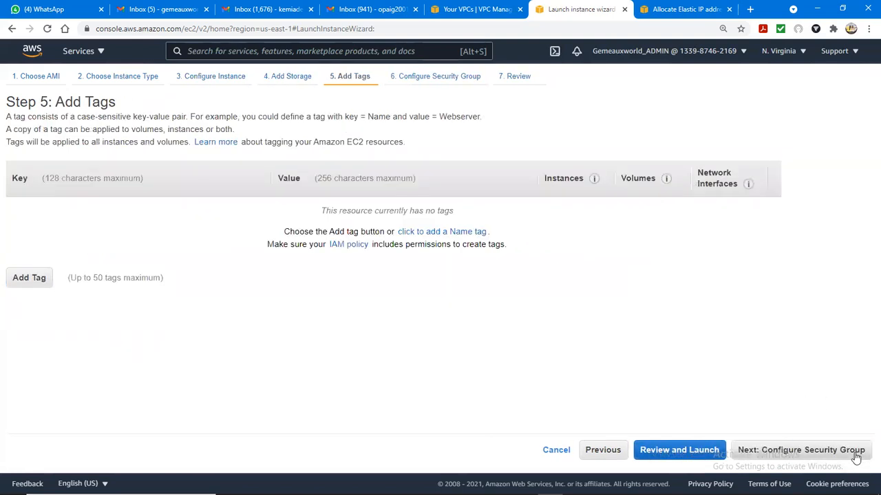
{"action": "left_click", "coordinate": [29, 282]}
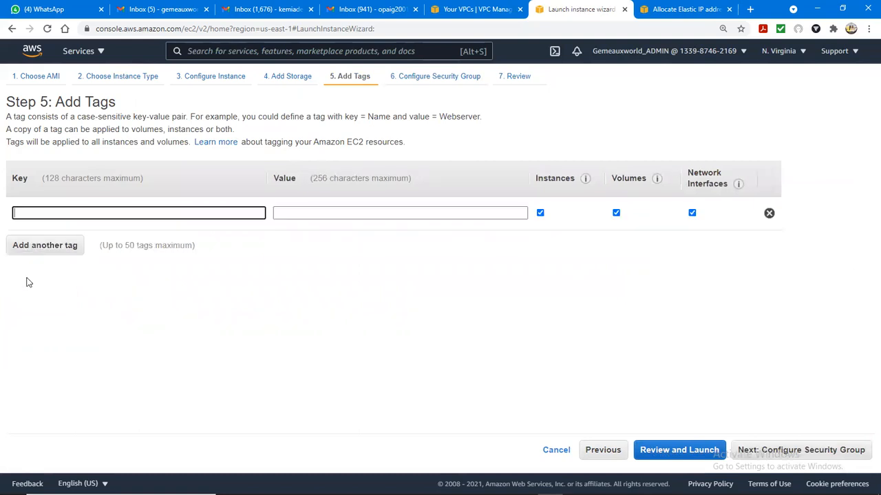
{"action": "type", "text": "name"}
{"action": "key", "text": "Tab"}
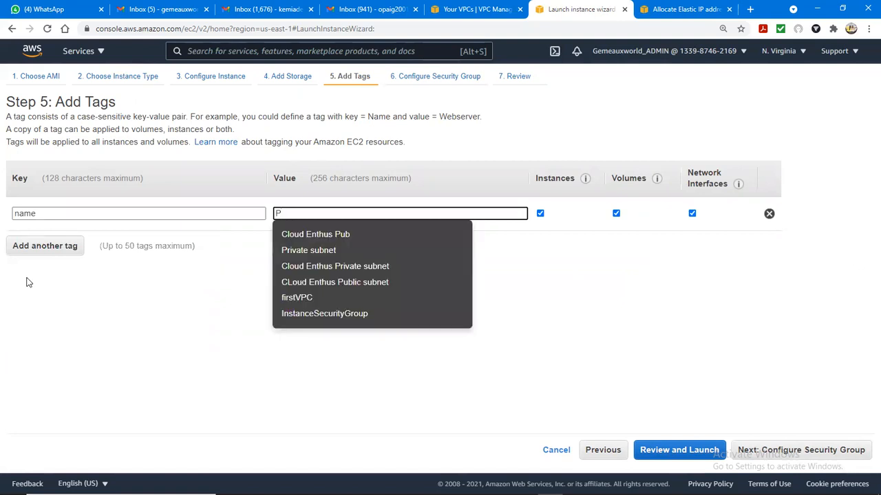
{"action": "key", "text": "BackSpace"}
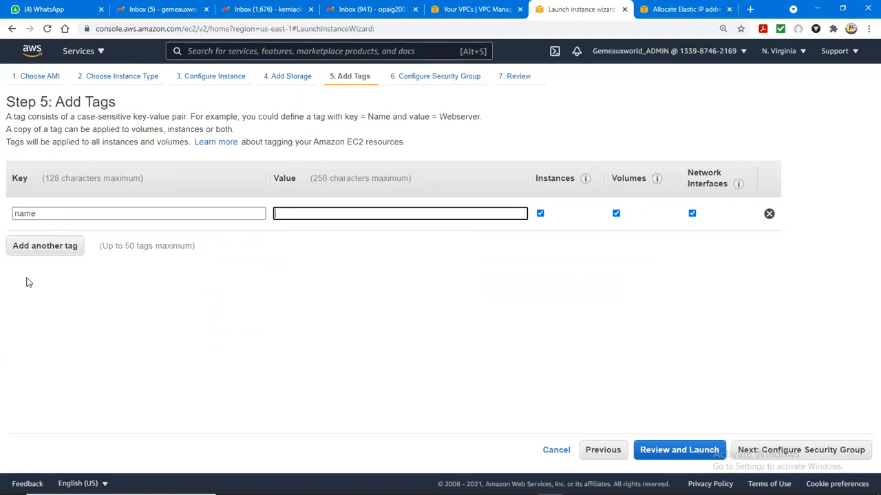
{"action": "type", "text": "EC"}
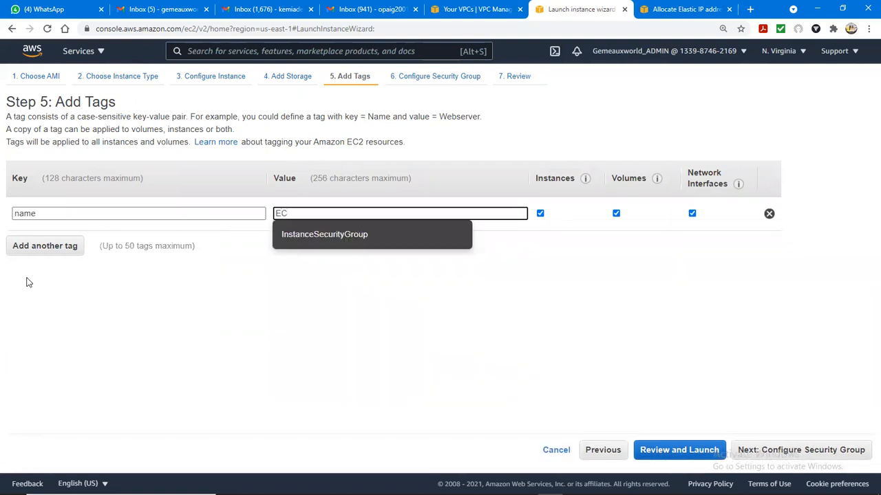
{"action": "type", "text": "2 Linux"}
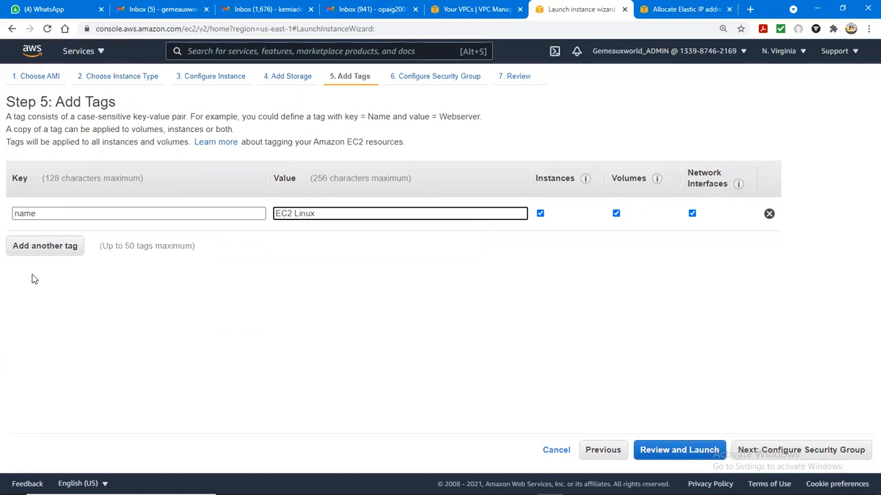
{"action": "left_click", "coordinate": [785, 450]}
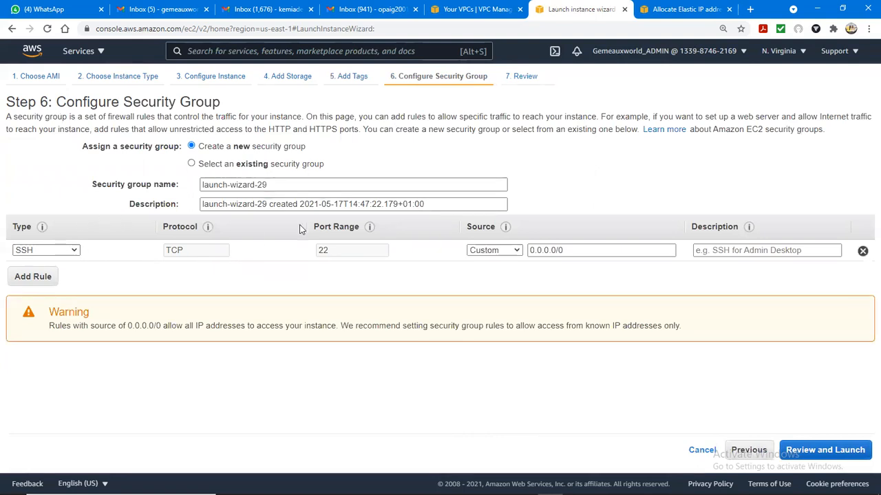
- Keep the new launch-wizard-29 security group with SSH on port 22, then open Windows search
{"action": "left_click", "coordinate": [193, 164]}
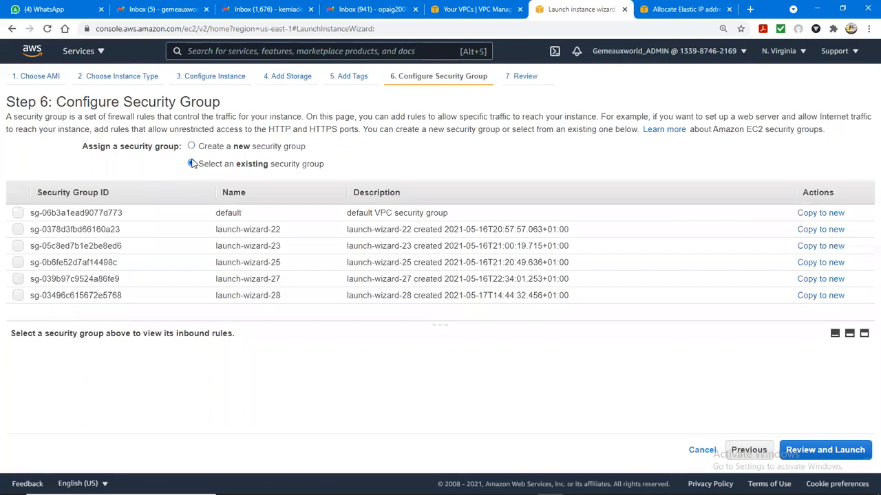
{"action": "left_click", "coordinate": [191, 147]}
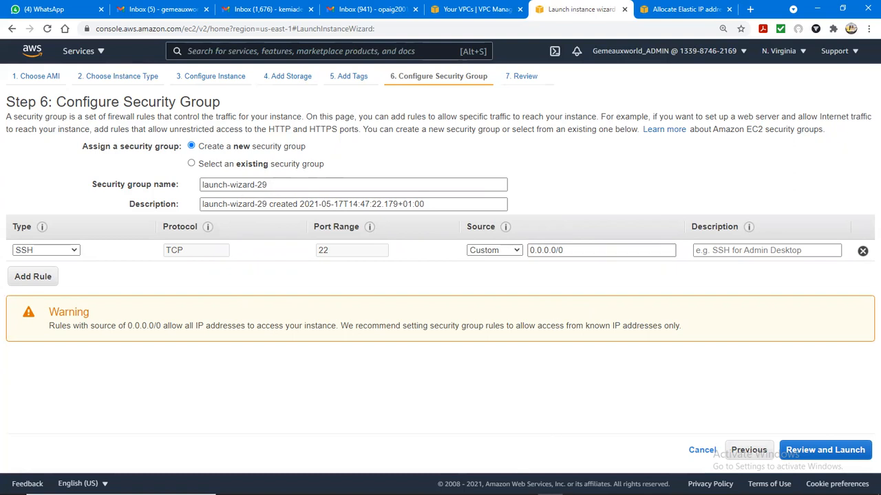
{"action": "left_click", "coordinate": [185, 482]}
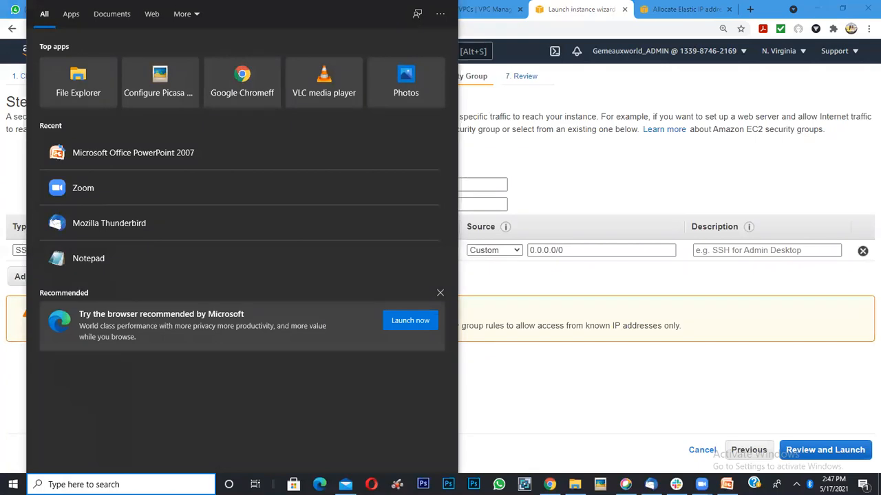
- Open Command Prompt through a 'cmd' search and run 'ipconfig -all'
{"action": "type", "text": "cmd"}
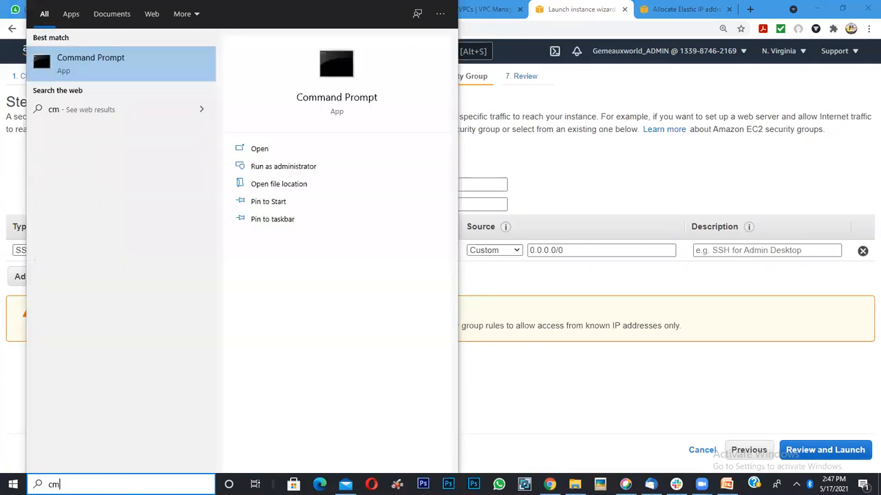
{"action": "left_click", "coordinate": [154, 64]}
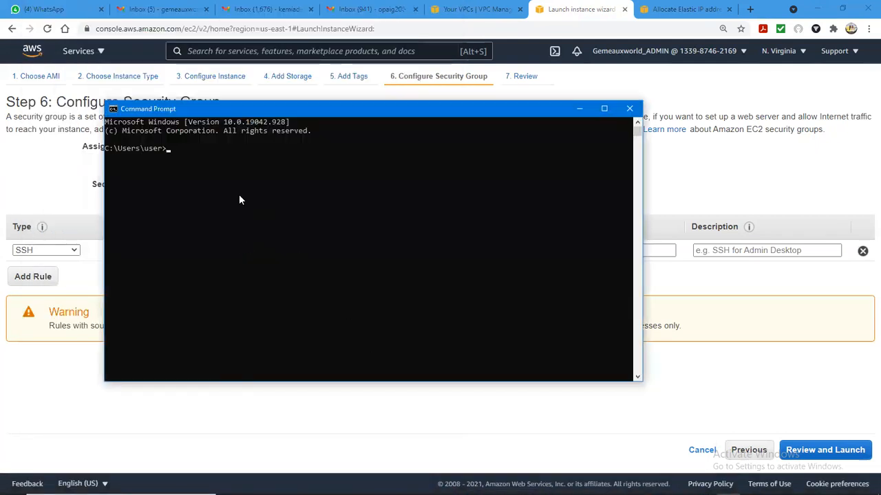
{"action": "type", "text": "ipconfig"}
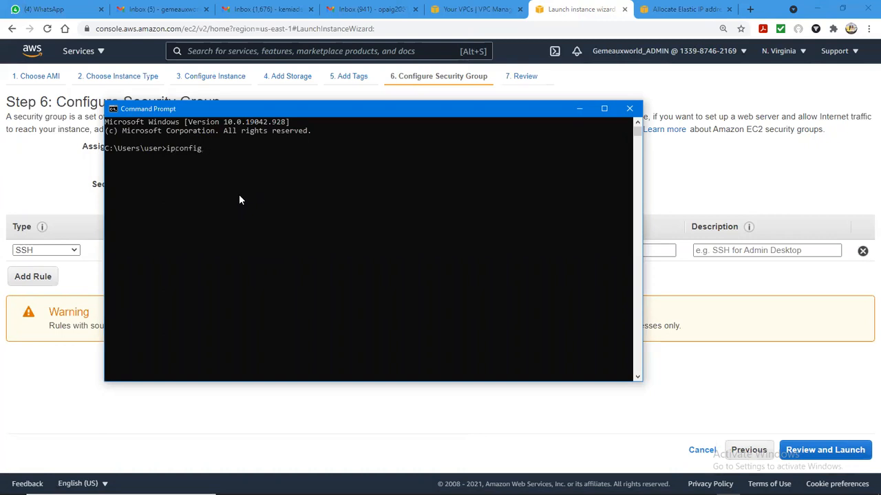
{"action": "type", "text": " -all"}
{"action": "key", "text": "Return"}
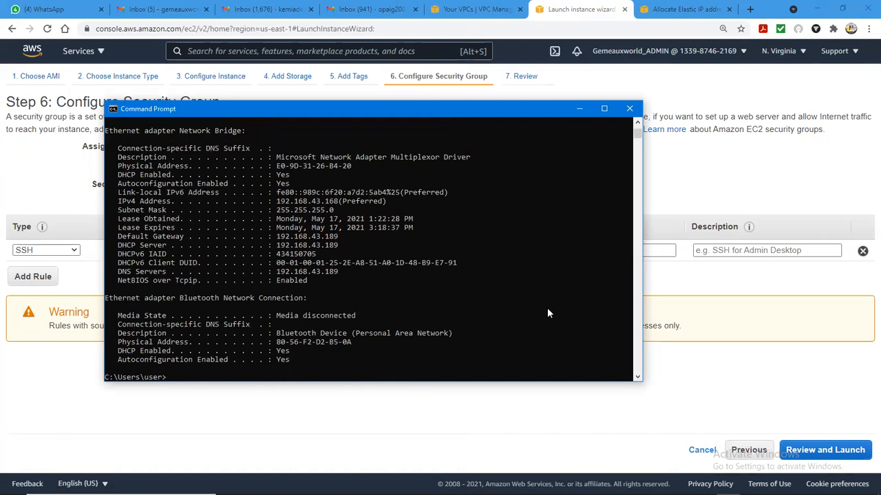
- Scroll the ipconfig output to the Network Bridge adapter's IPv4 address 192.168.43.168
{"action": "left_click", "coordinate": [636, 128]}
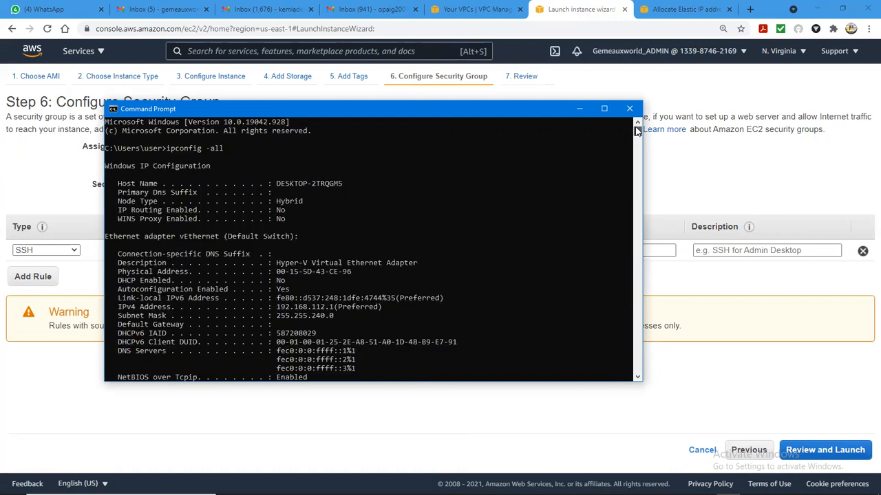
{"action": "left_click", "coordinate": [638, 377]}
{"action": "scroll", "coordinate": [638, 378], "scroll_direction": "down", "scroll_amount": 7}
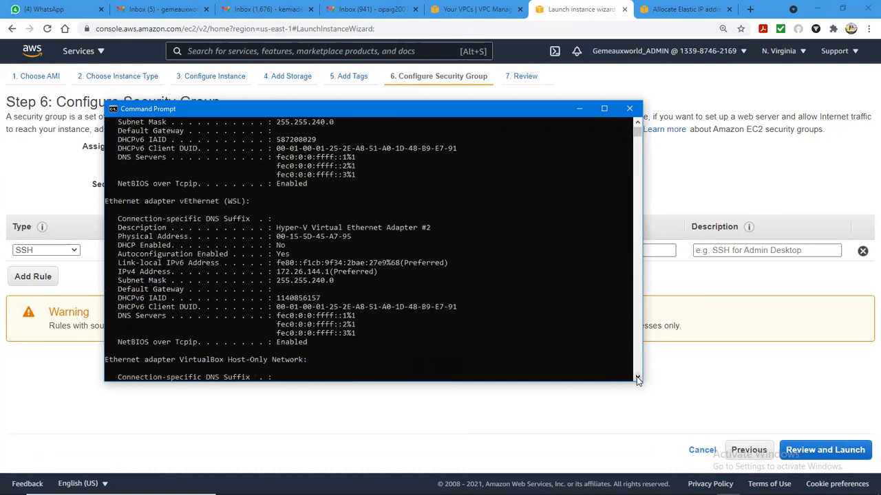
{"action": "scroll", "coordinate": [638, 378], "scroll_direction": "down", "scroll_amount": 4}
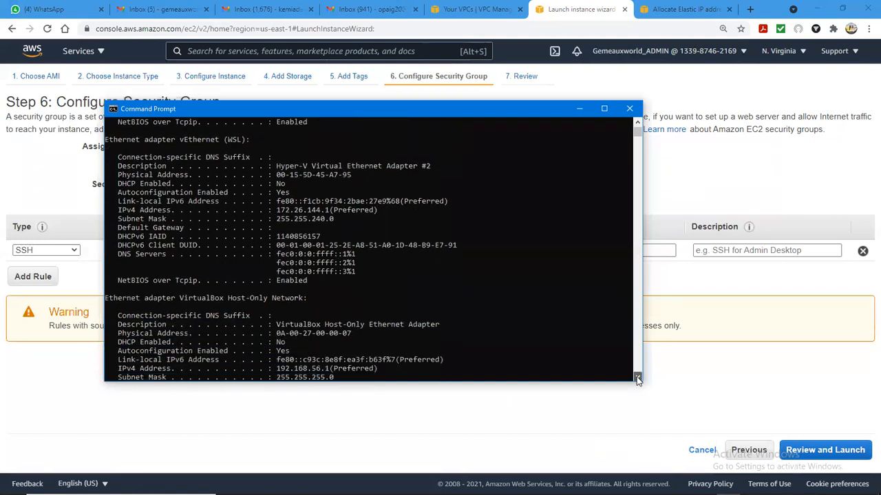
{"action": "scroll", "coordinate": [638, 380], "scroll_direction": "down", "scroll_amount": 3}
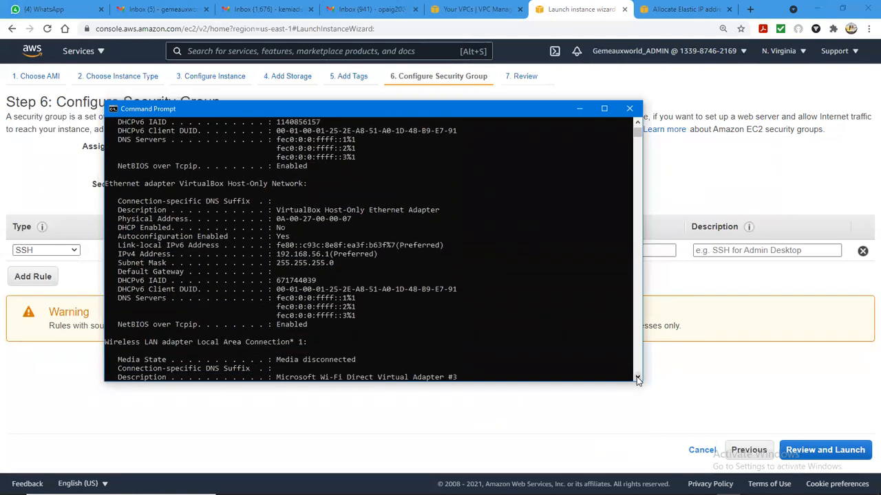
{"action": "scroll", "coordinate": [638, 379], "scroll_direction": "down", "scroll_amount": 7}
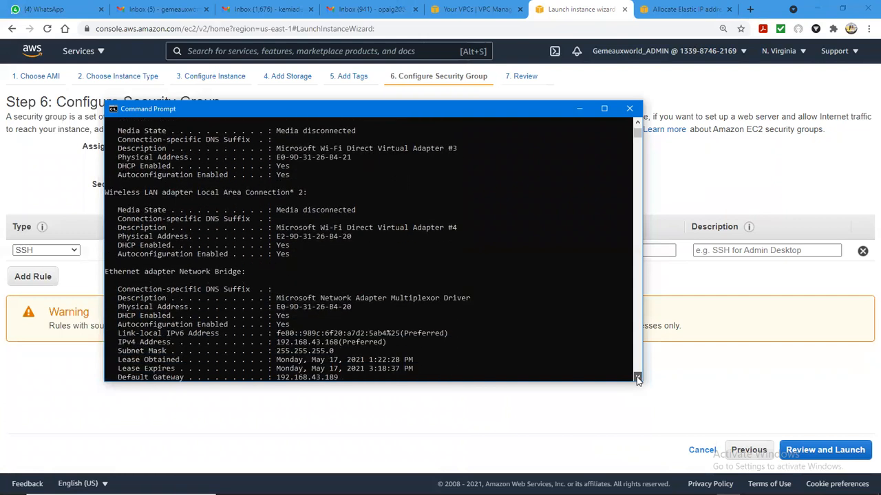
{"action": "scroll", "coordinate": [638, 380], "scroll_direction": "down", "scroll_amount": 1}
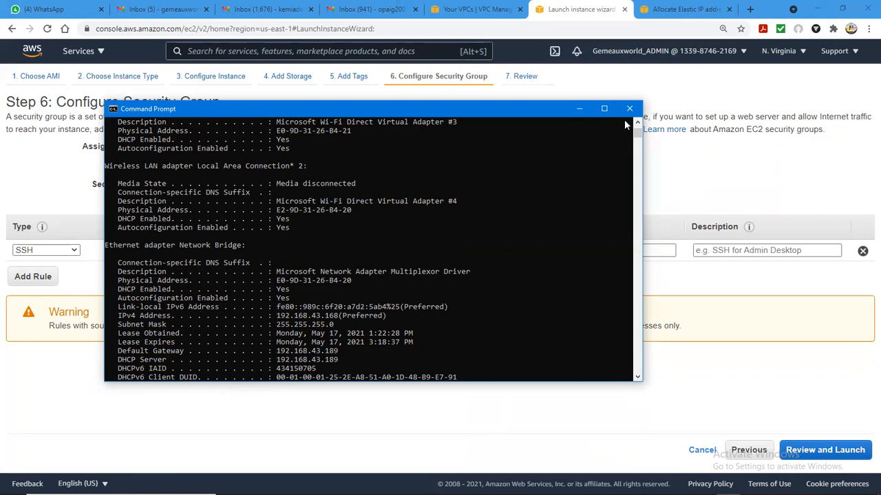
- Launch the reviewed instance with the moooonday key pair, acknowledging the private key file
{"action": "left_click", "coordinate": [580, 108]}
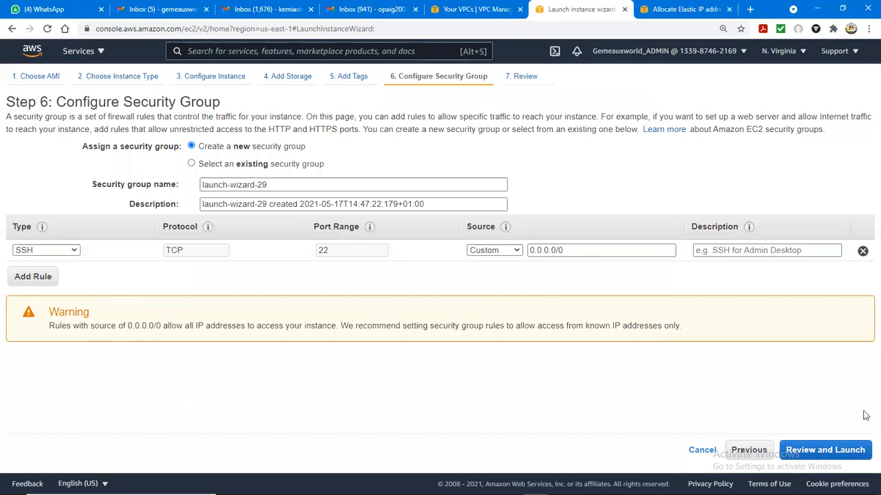
{"action": "left_click", "coordinate": [854, 454]}
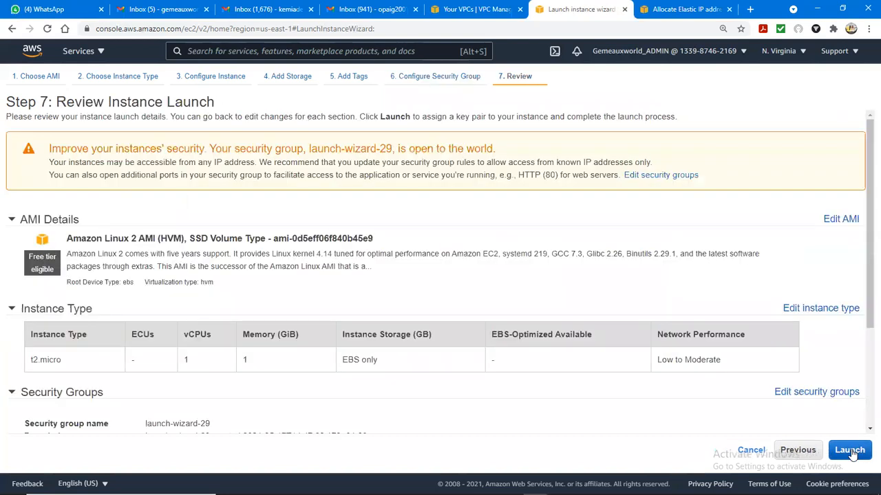
{"action": "left_click", "coordinate": [851, 451]}
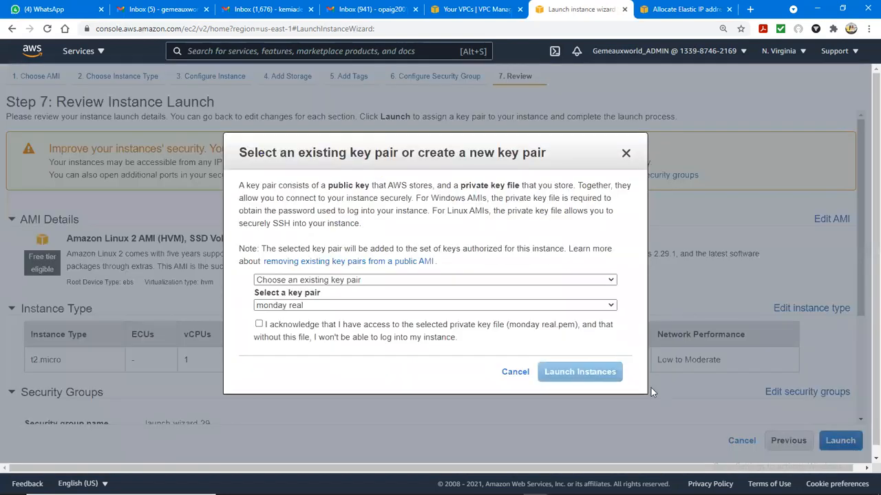
{"action": "left_click", "coordinate": [403, 307]}
{"action": "left_click", "coordinate": [415, 328]}
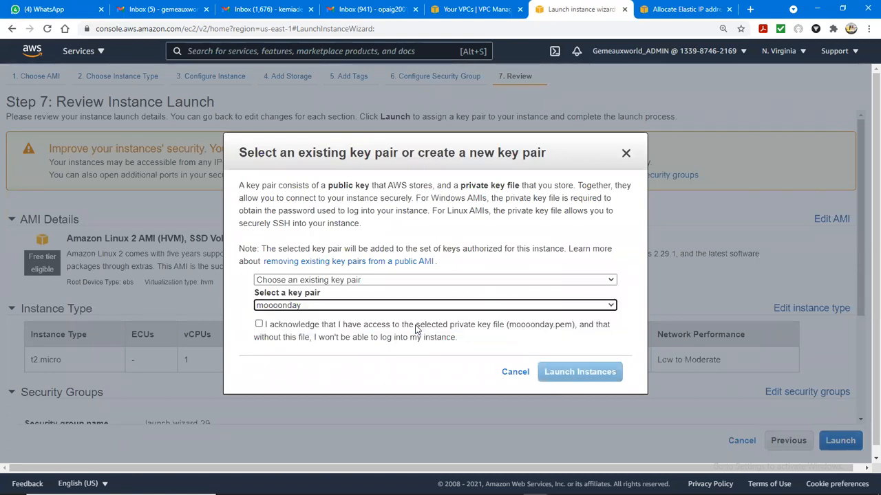
{"action": "left_click", "coordinate": [260, 325]}
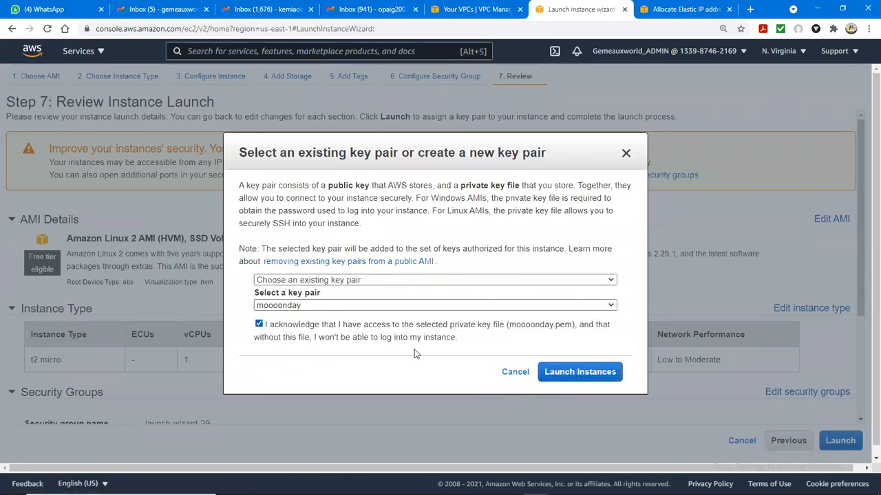
{"action": "left_click", "coordinate": [560, 379]}
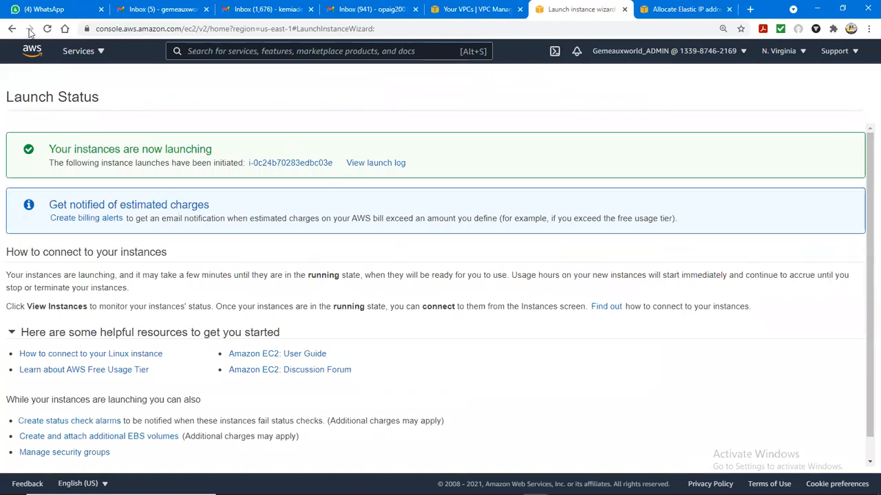
- Go to the EC2 dashboard and start another launch-instance wizard at the AMI selection step
{"action": "left_click", "coordinate": [98, 52]}
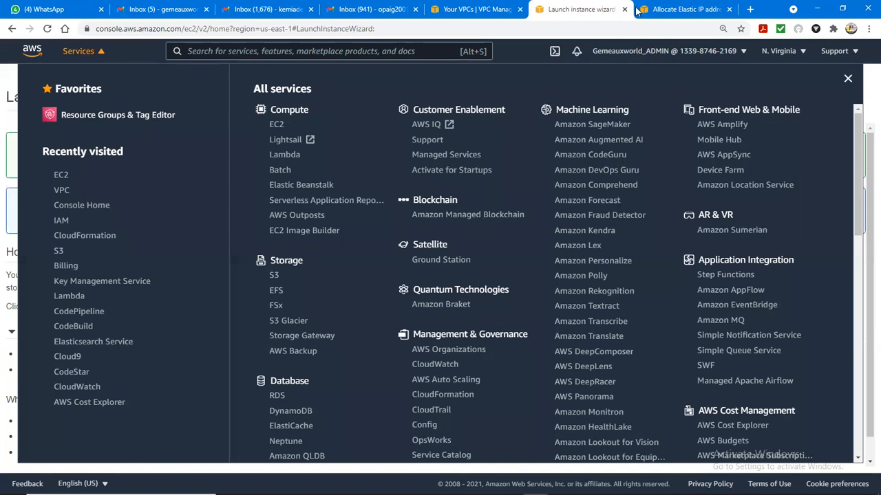
{"action": "left_click", "coordinate": [662, 10]}
{"action": "left_click", "coordinate": [589, 9]}
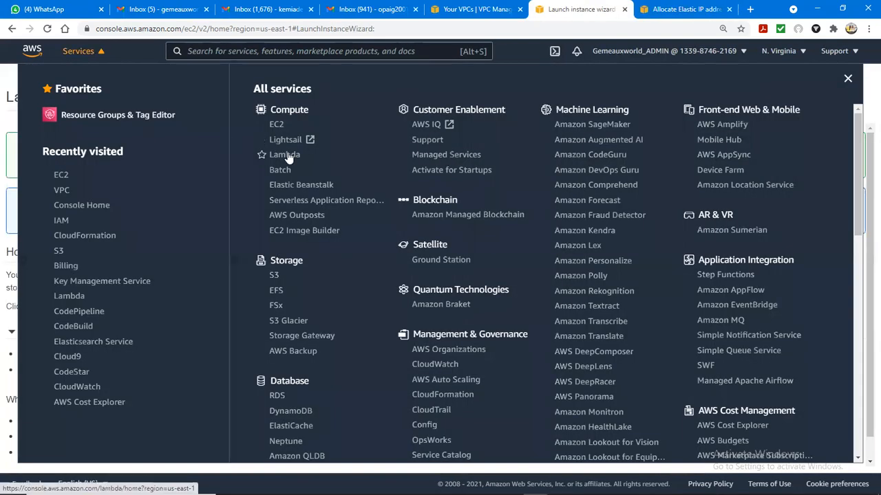
{"action": "left_click", "coordinate": [276, 126]}
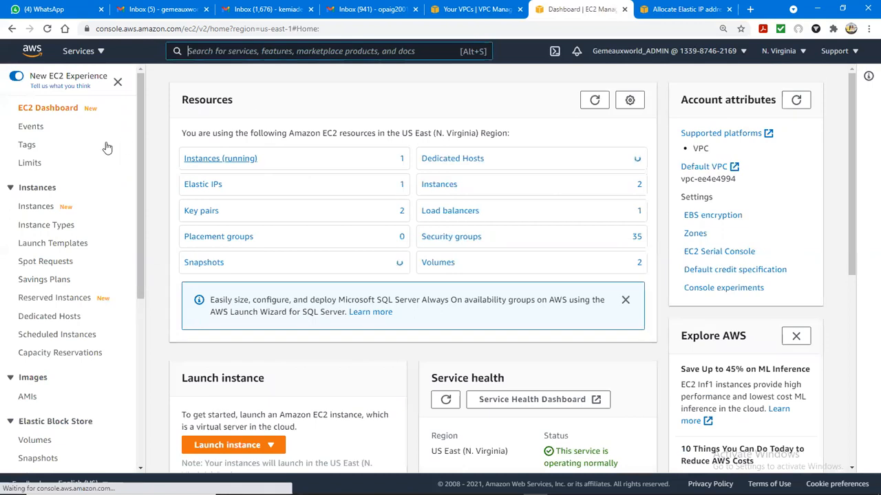
{"action": "left_click", "coordinate": [272, 445]}
{"action": "left_click", "coordinate": [272, 446]}
{"action": "left_click", "coordinate": [271, 445]}
{"action": "left_click", "coordinate": [259, 409]}
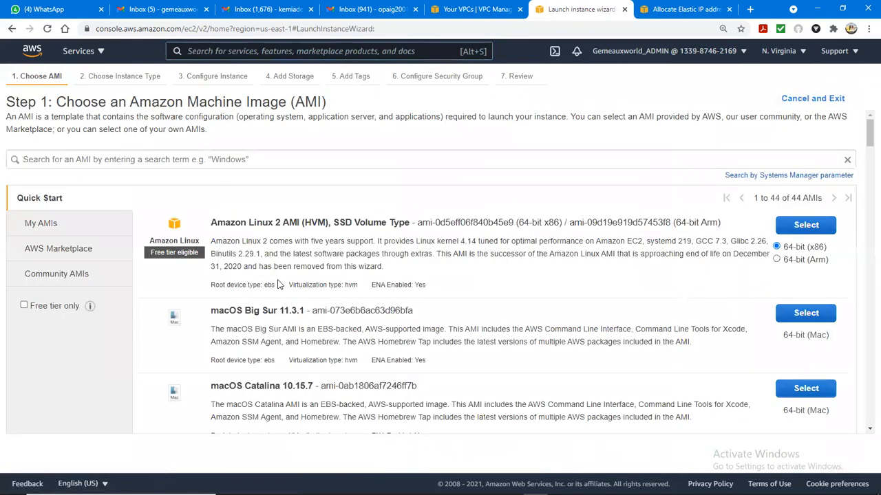
- Choose Amazon Linux 2 on t2.micro, placed in the Cloud Enthusiast VPC's Private subnet
{"action": "left_click", "coordinate": [804, 222]}
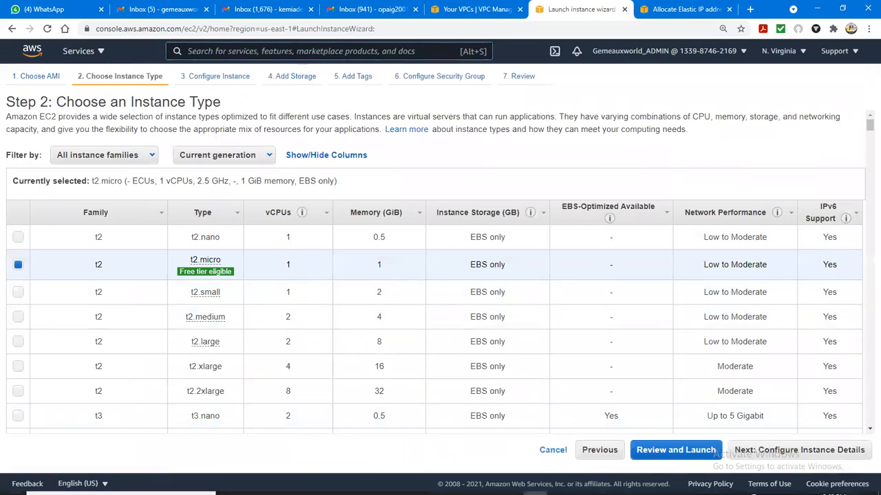
{"action": "left_click", "coordinate": [855, 456]}
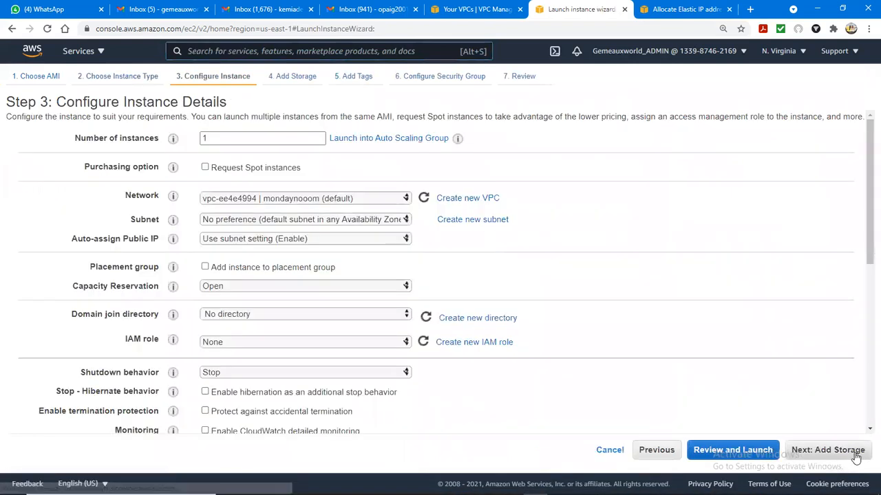
{"action": "left_click", "coordinate": [384, 202]}
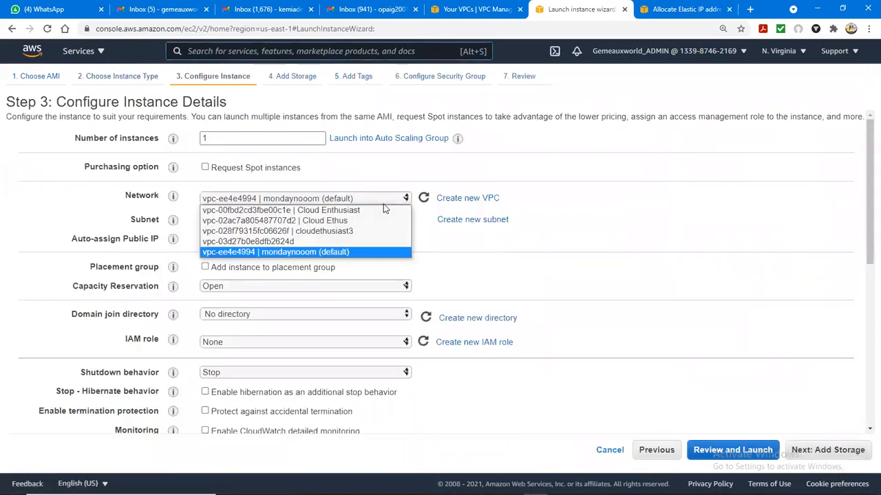
{"action": "left_click", "coordinate": [351, 208]}
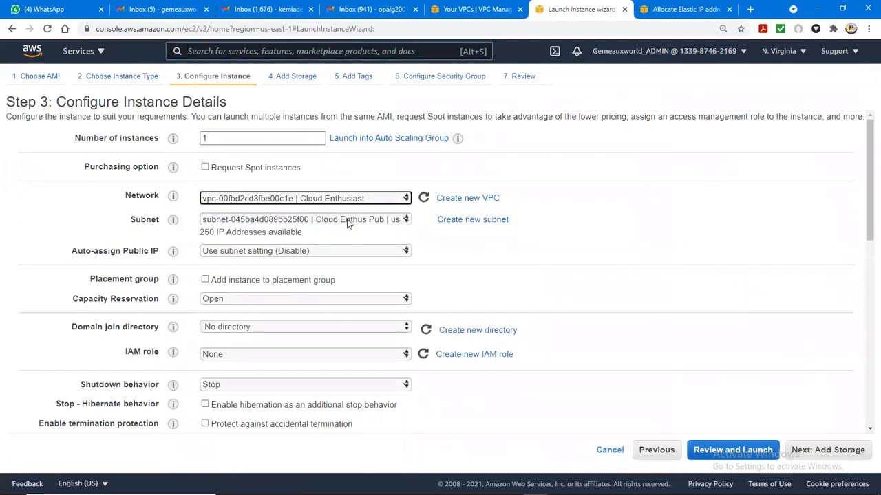
{"action": "left_click", "coordinate": [357, 221]}
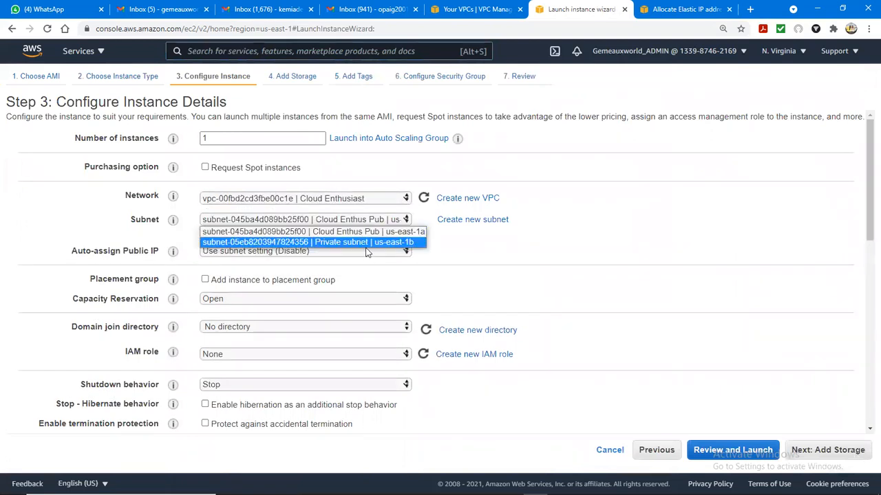
{"action": "left_click", "coordinate": [366, 244]}
- Set the instance count to 3 and advance past storage to tagging
{"action": "double_click", "coordinate": [222, 138]}
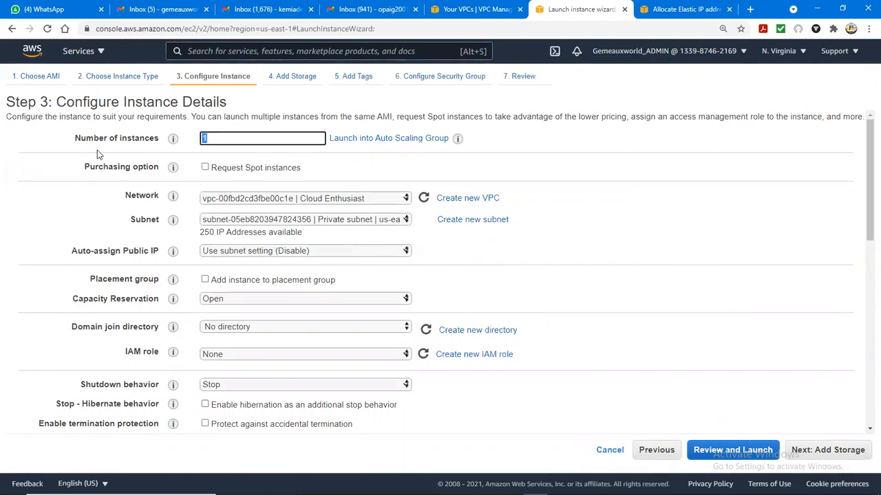
{"action": "type", "text": "3"}
{"action": "left_click", "coordinate": [561, 158]}
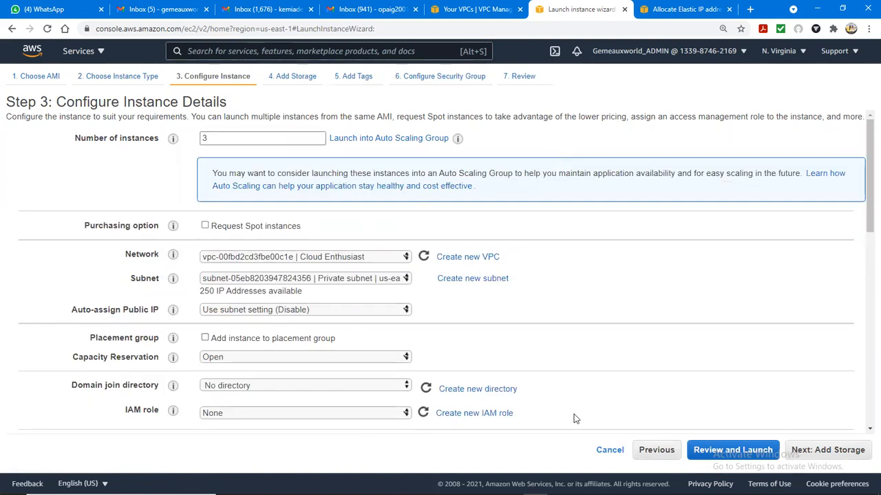
{"action": "left_click_drag", "start_coordinate": [866, 248], "coordinate": [866, 416]}
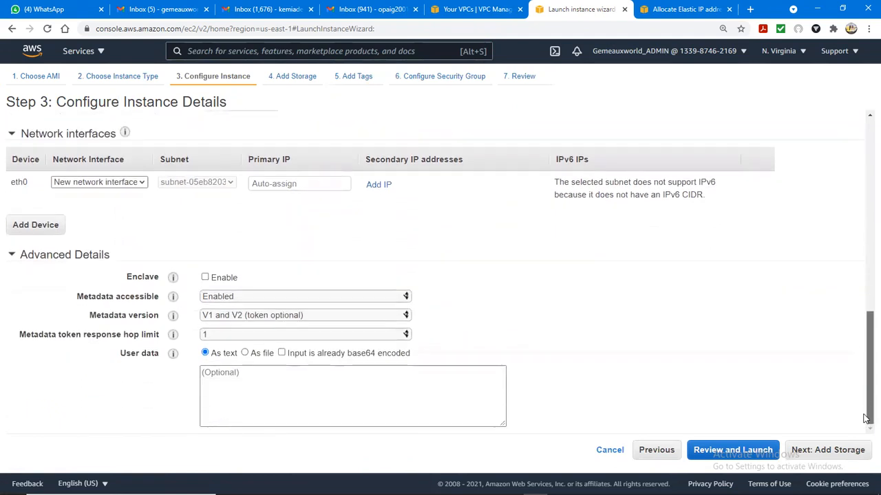
{"action": "left_click", "coordinate": [829, 451]}
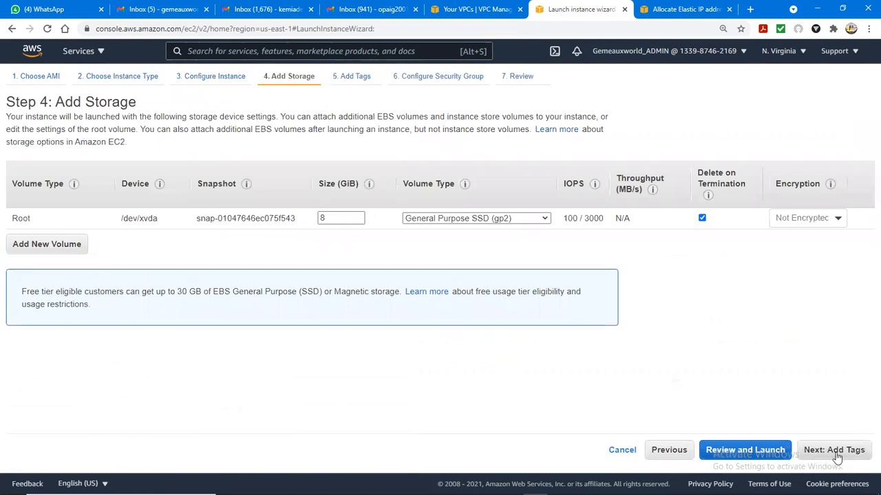
{"action": "left_click", "coordinate": [836, 453]}
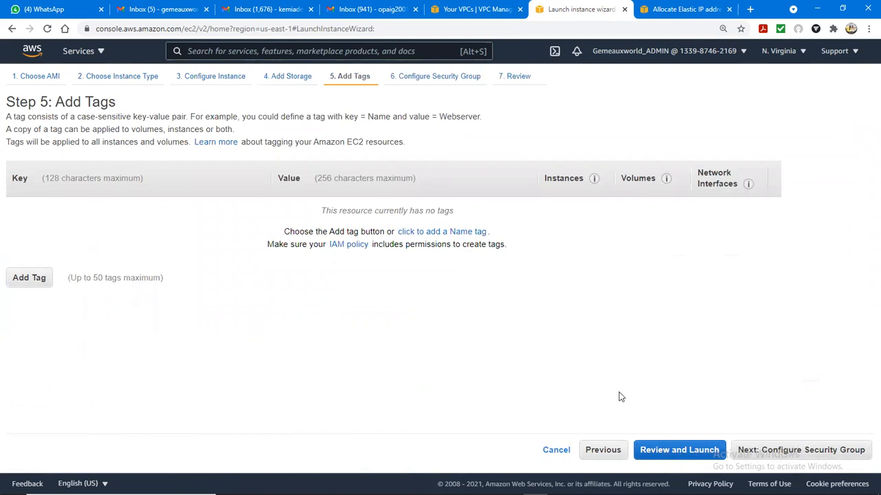
- Add a Name tag with value 'Ec2 linux2' to the instances
{"action": "left_click", "coordinate": [28, 282]}
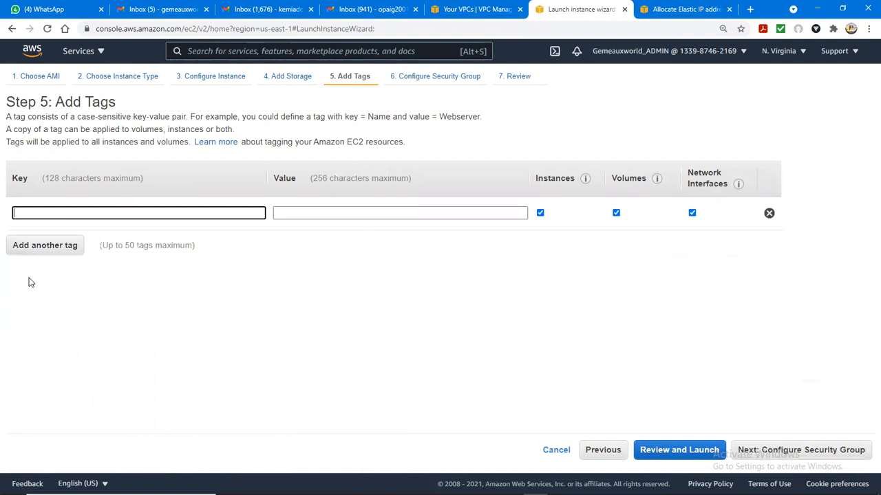
{"action": "type", "text": "Name"}
{"action": "key", "text": "Tab"}
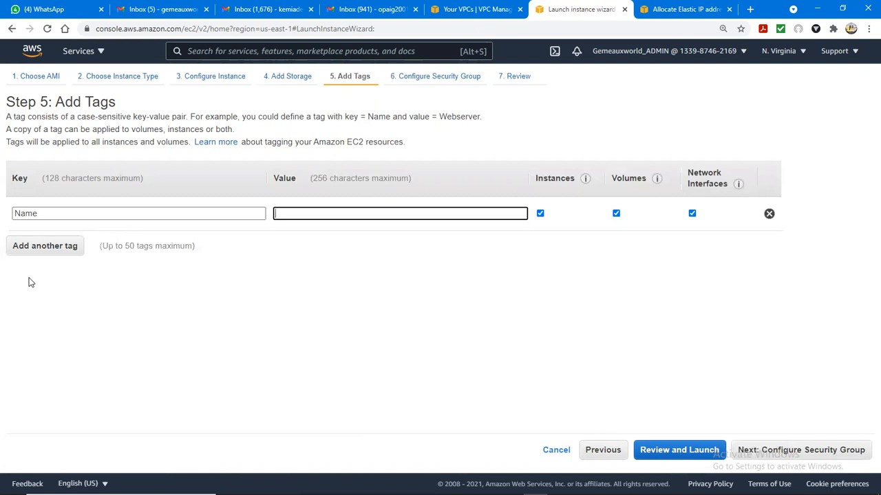
{"action": "type", "text": "E"}
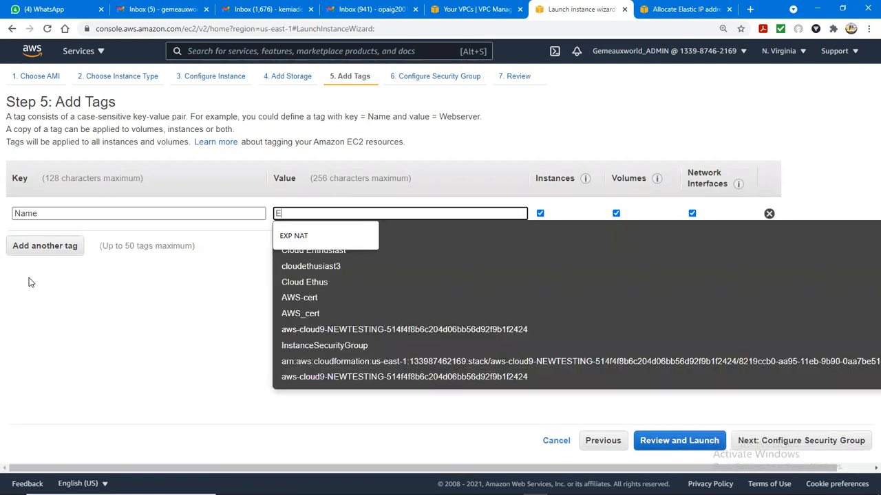
{"action": "type", "text": "c2 "}
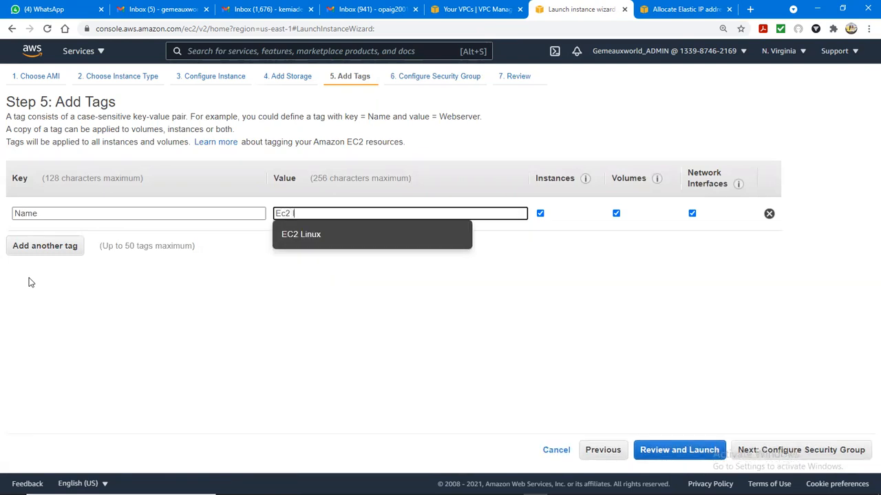
{"action": "type", "text": "lixs "}
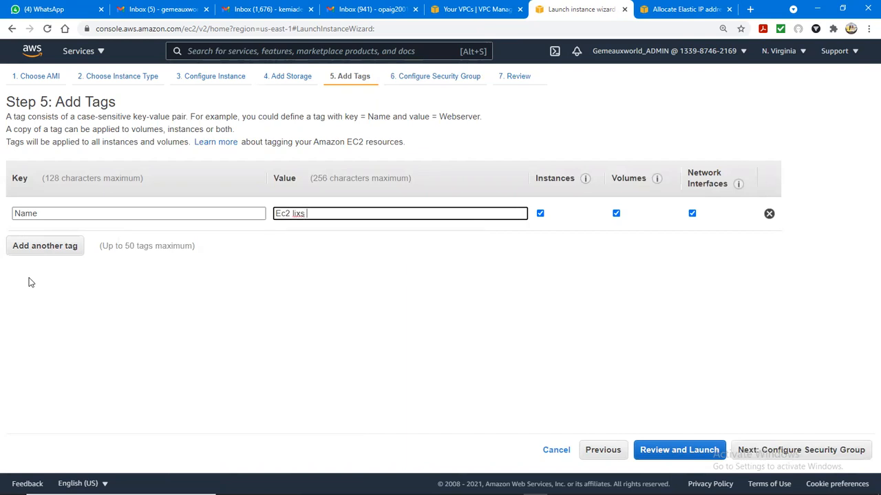
{"action": "key", "text": "BackSpace"}
{"action": "key", "text": "BackSpace"}
{"action": "key", "text": "BackSpace"}
{"action": "type", "text": "n"}
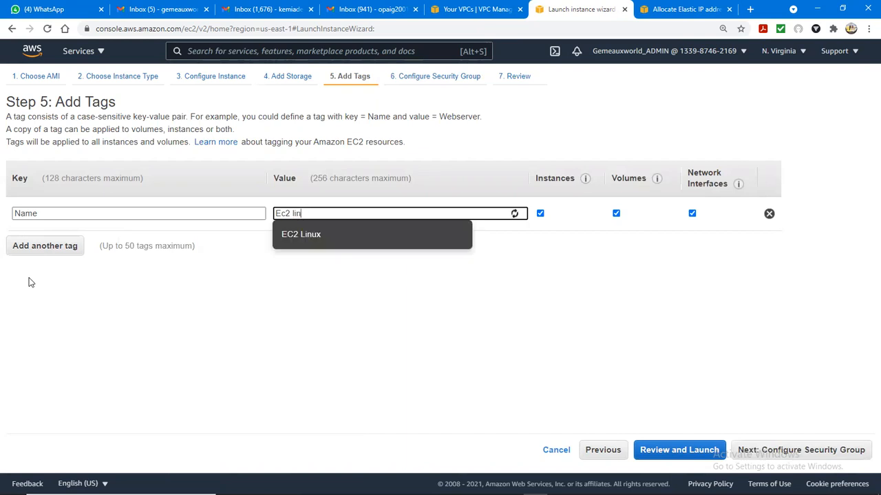
{"action": "type", "text": "ux2"}
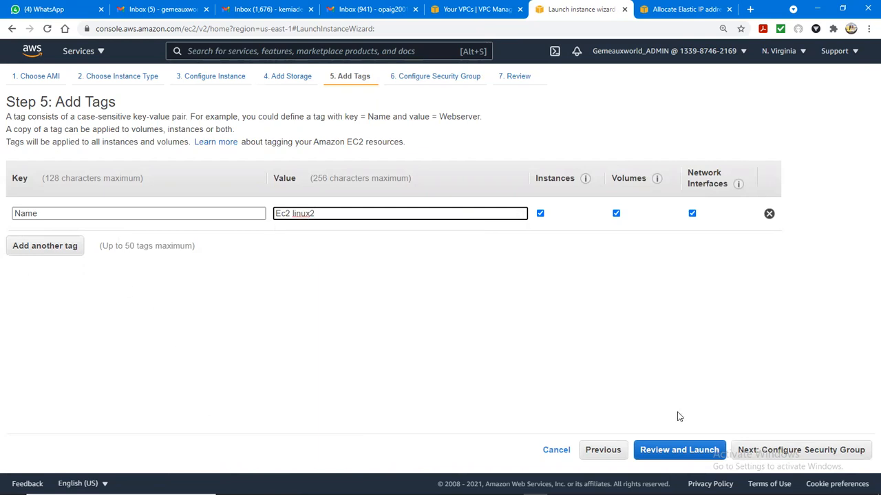
{"action": "left_click", "coordinate": [779, 450]}
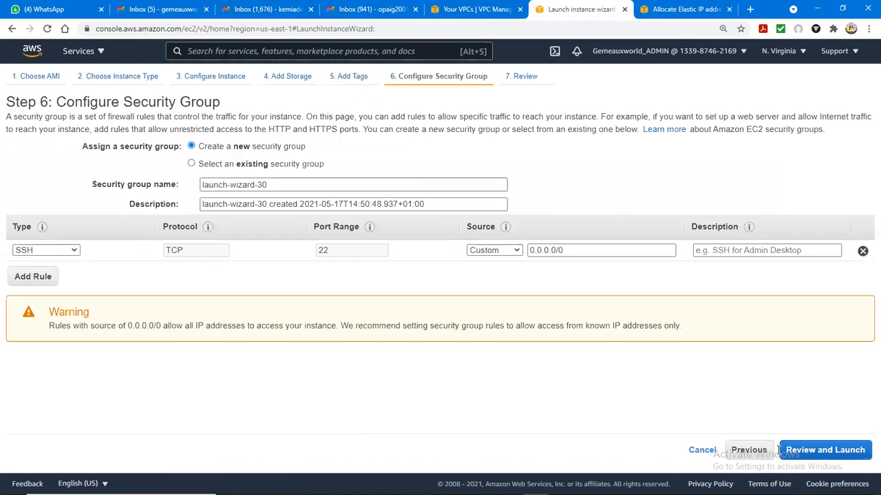
- Launch the three instances with the moooonday key pair, acknowledging the private key file
{"action": "left_click", "coordinate": [852, 454]}
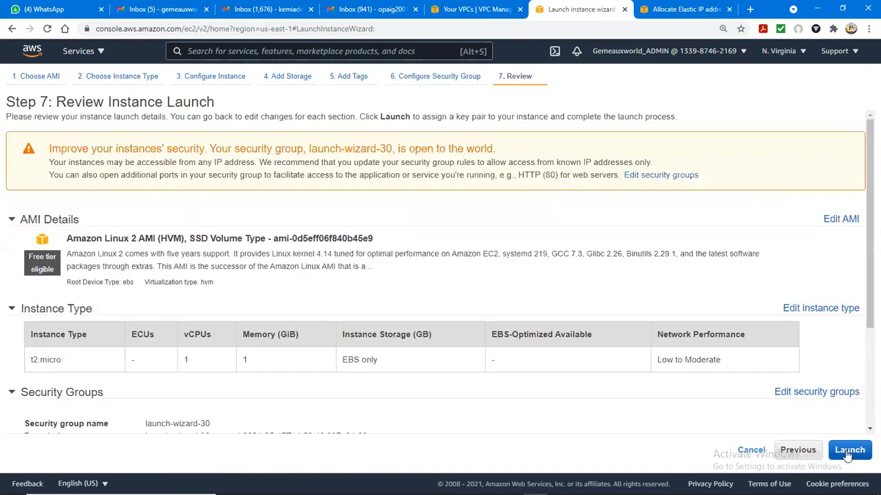
{"action": "left_click", "coordinate": [798, 451]}
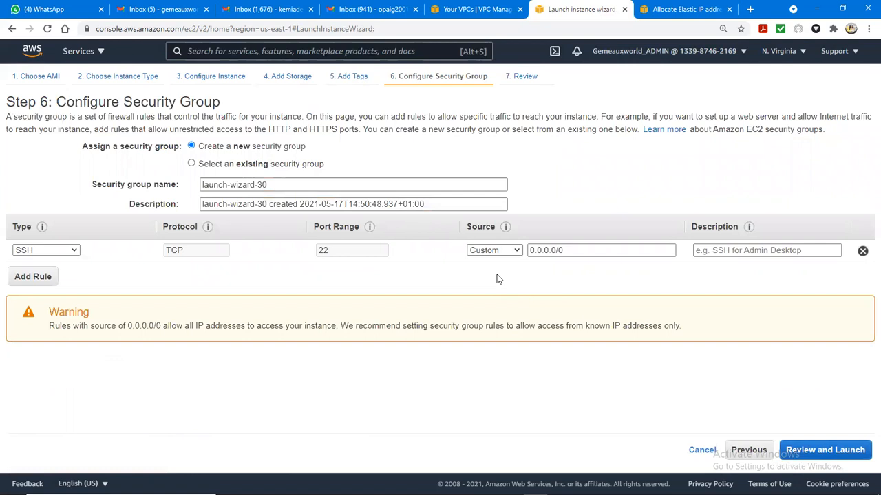
{"action": "left_click", "coordinate": [857, 452]}
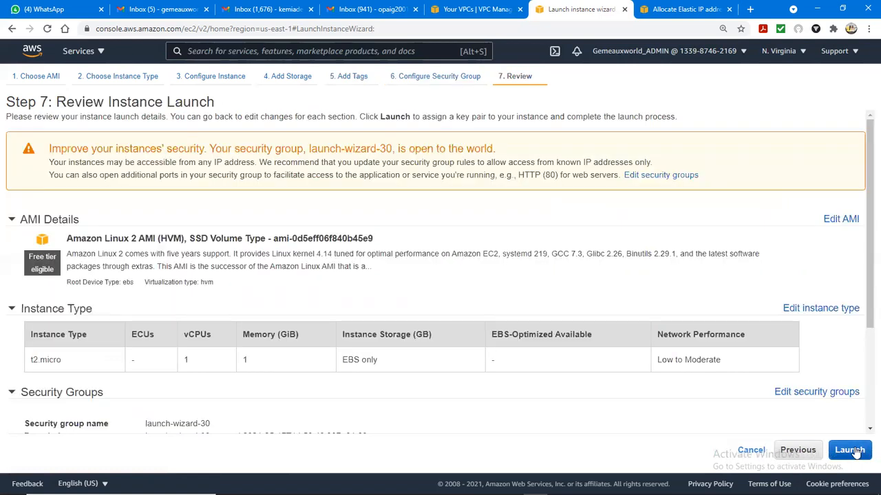
{"action": "left_click", "coordinate": [857, 451]}
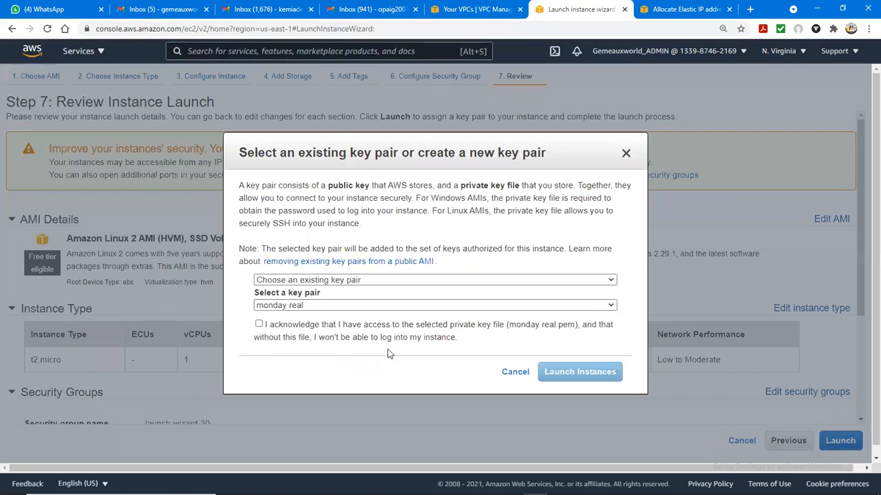
{"action": "left_click", "coordinate": [259, 323]}
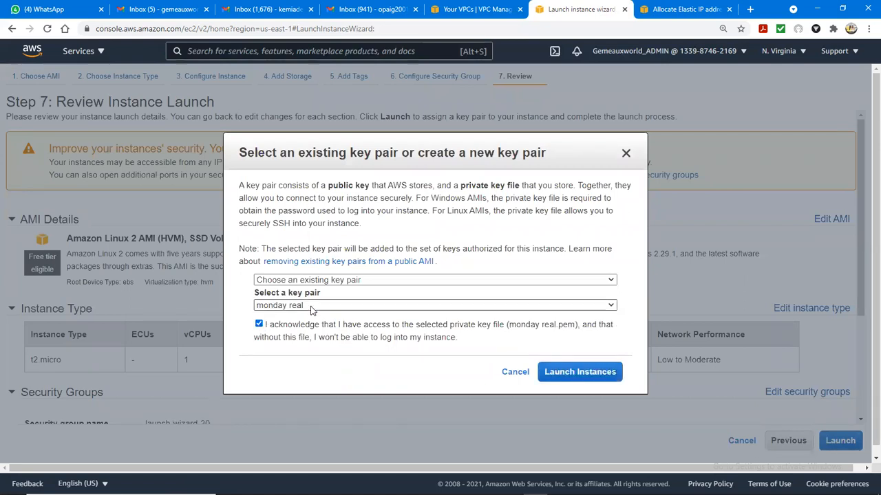
{"action": "left_click", "coordinate": [310, 306]}
{"action": "left_click", "coordinate": [307, 327]}
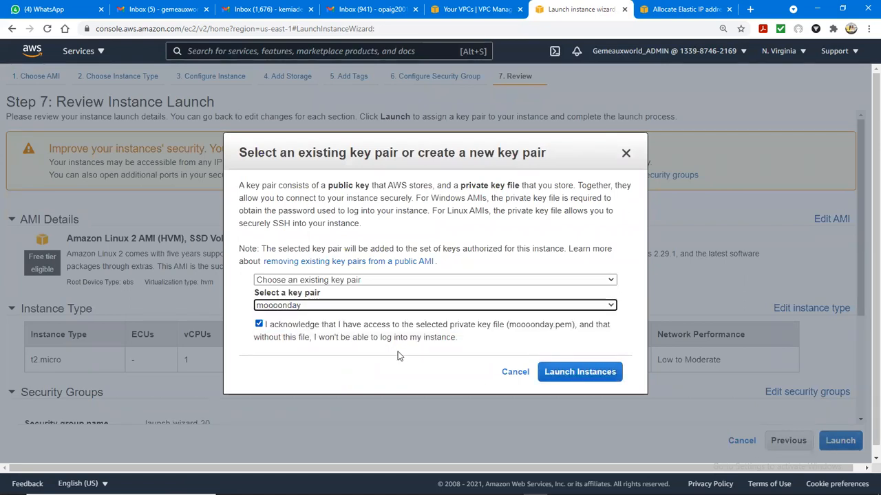
{"action": "left_click", "coordinate": [595, 374]}
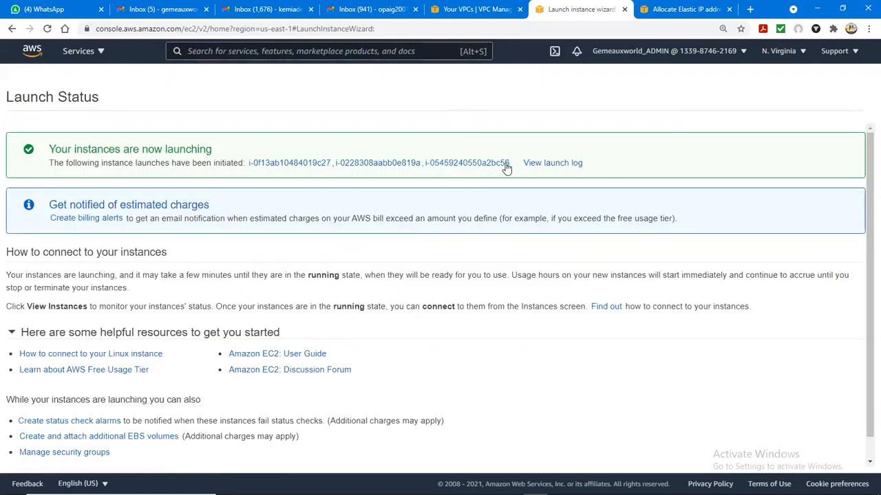
- Clear the instance filter and refresh to check the Bastion Host and new instances' states
{"action": "left_click", "coordinate": [293, 166]}
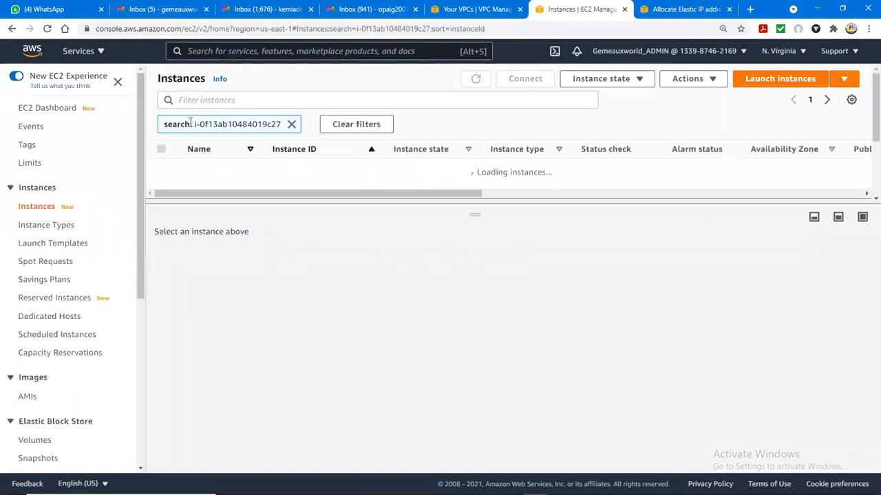
{"action": "left_click", "coordinate": [292, 124]}
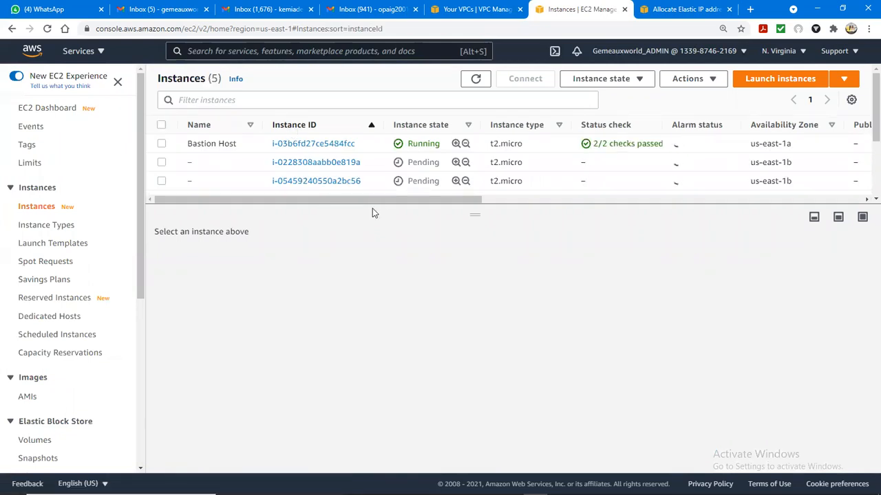
{"action": "left_click_drag", "start_coordinate": [375, 200], "coordinate": [359, 214]}
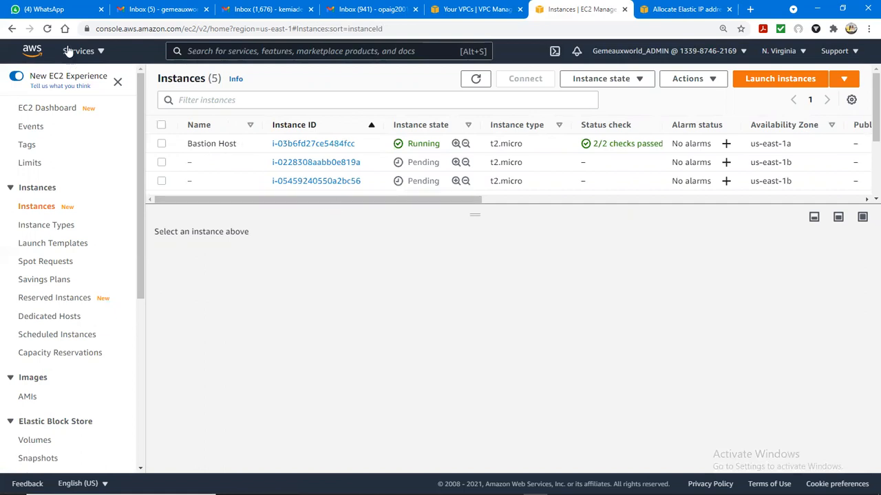
{"action": "left_click", "coordinate": [47, 29]}
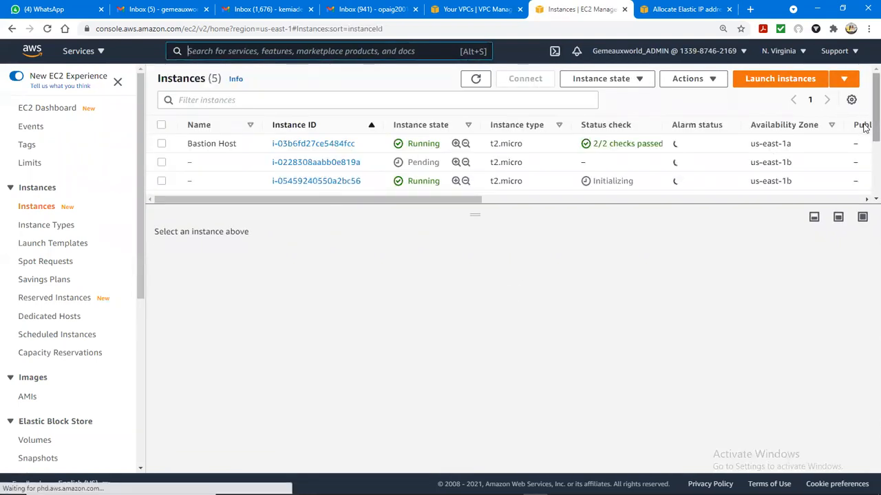
{"action": "scroll", "coordinate": [863, 165], "scroll_direction": "down", "scroll_amount": 3}
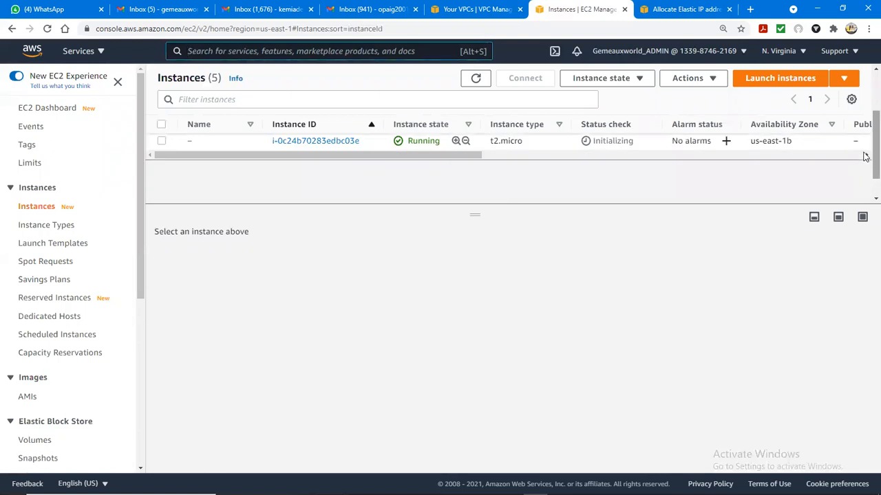
{"action": "scroll", "coordinate": [866, 166], "scroll_direction": "up", "scroll_amount": 3}
{"action": "scroll", "coordinate": [864, 138], "scroll_direction": "down", "scroll_amount": 2}
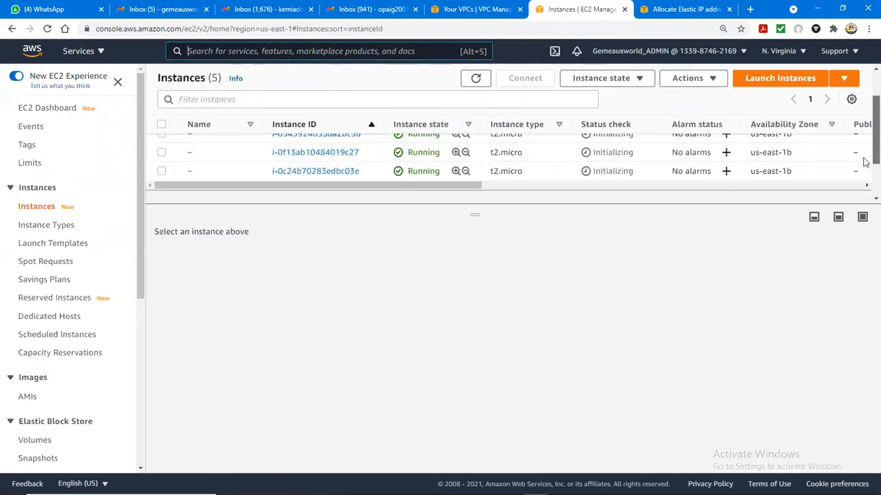
{"action": "scroll", "coordinate": [865, 117], "scroll_direction": "down", "scroll_amount": 1}
{"action": "scroll", "coordinate": [865, 125], "scroll_direction": "down", "scroll_amount": 1}
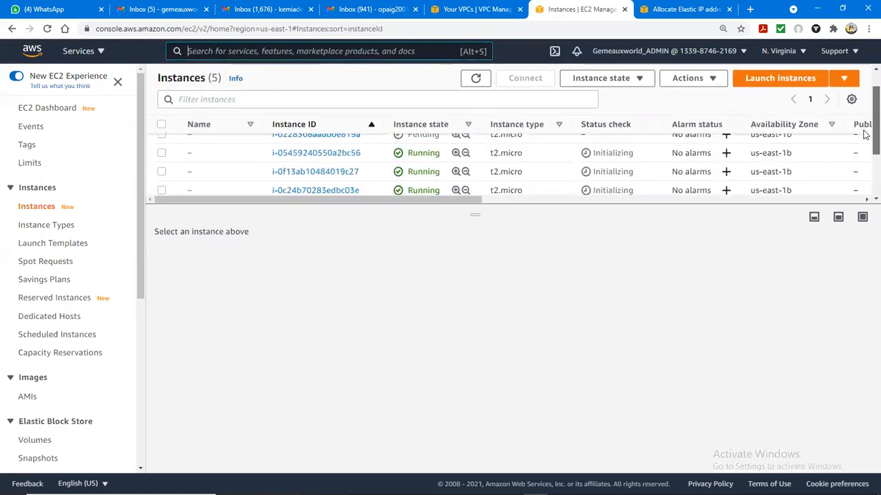
{"action": "scroll", "coordinate": [865, 125], "scroll_direction": "up", "scroll_amount": 2}
{"action": "scroll", "coordinate": [865, 120], "scroll_direction": "up", "scroll_amount": 1}
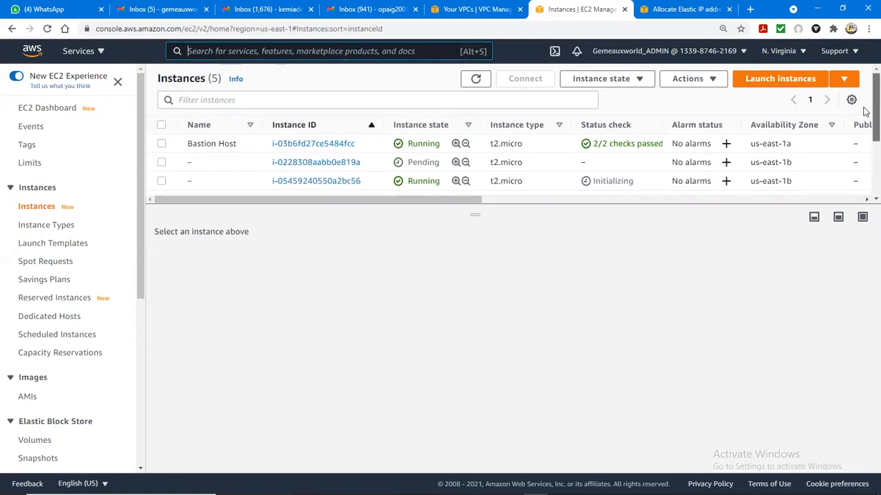
- Open the Bastion Host's subnet, Cloud Enthus Pub (10.0.0.0/24), in the VPC Subnets page
{"action": "left_click", "coordinate": [278, 144]}
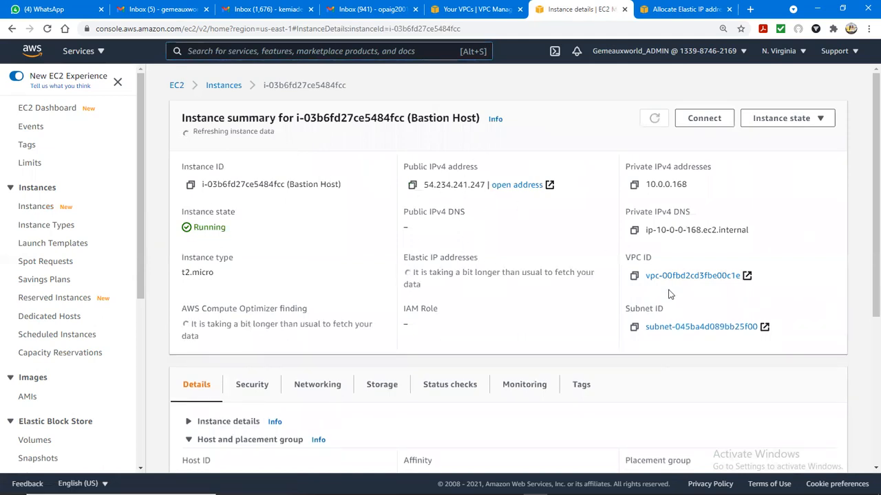
{"action": "left_click", "coordinate": [671, 331]}
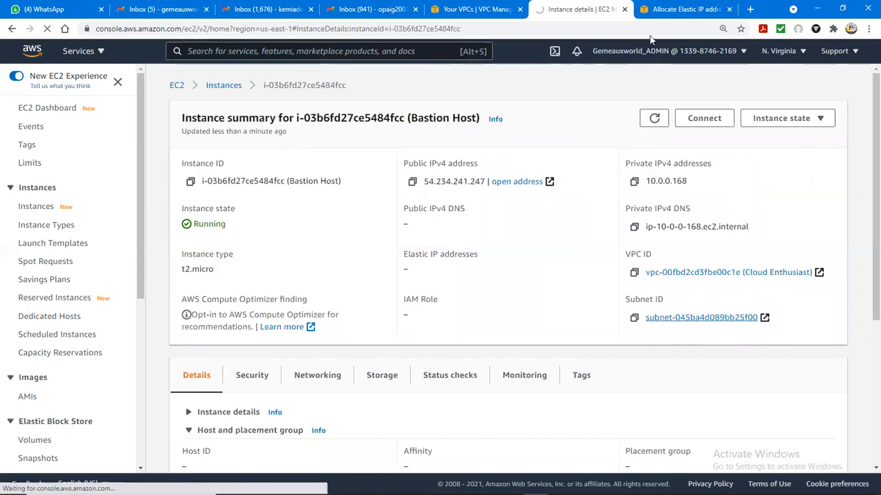
{"action": "left_click", "coordinate": [702, 8]}
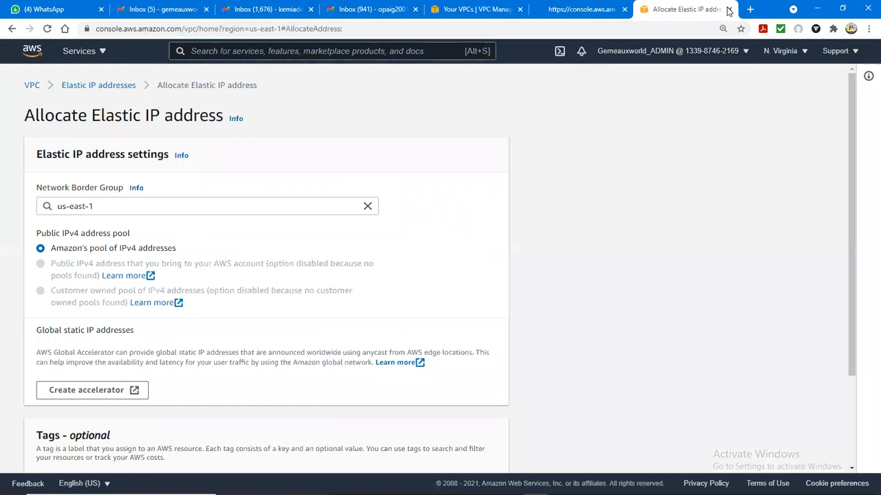
{"action": "left_click", "coordinate": [592, 9]}
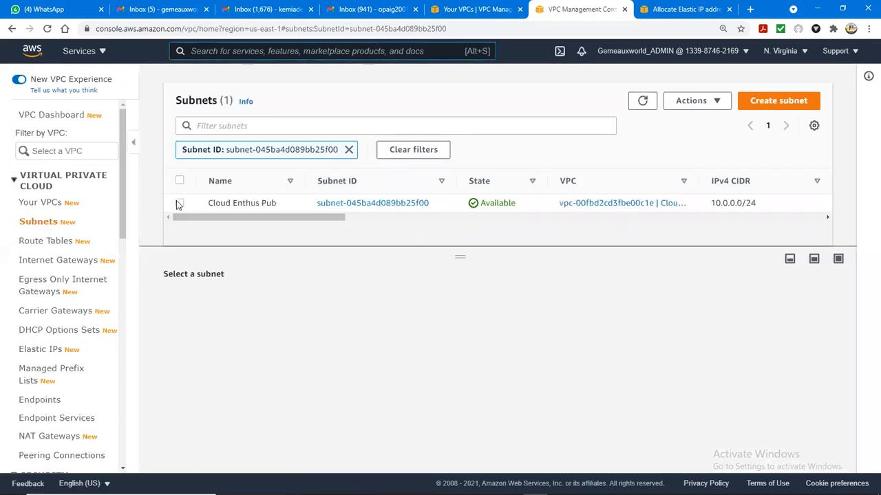
- List all subnets and inspect the Cloud Enthus Pub subnet's internet-gateway route table
{"action": "left_click", "coordinate": [349, 149]}
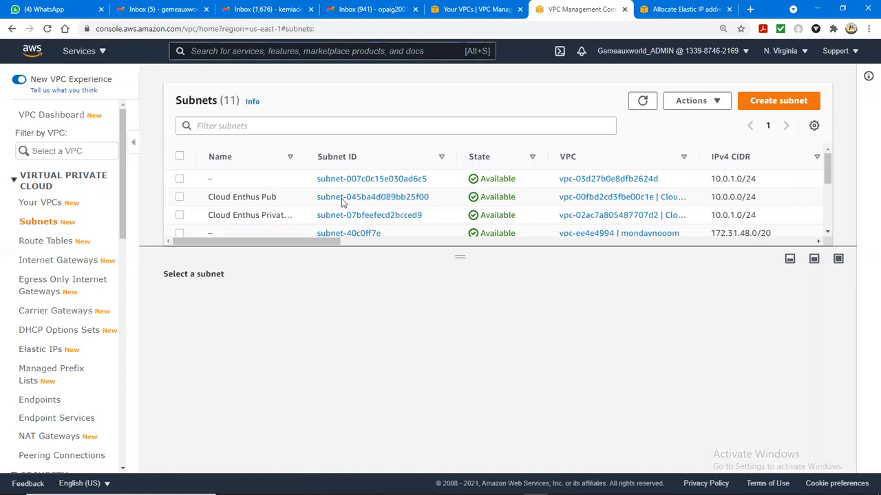
{"action": "left_click", "coordinate": [342, 201]}
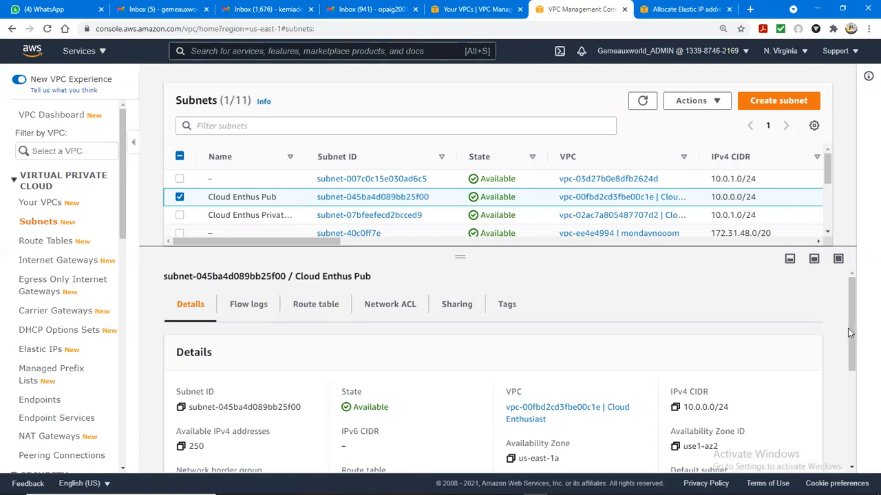
{"action": "left_click_drag", "start_coordinate": [849, 329], "coordinate": [852, 360]}
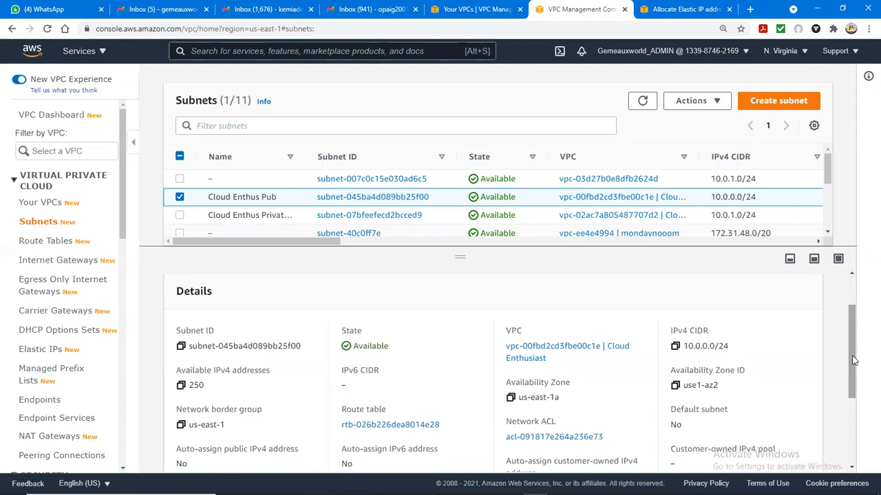
{"action": "scroll", "coordinate": [852, 359], "scroll_direction": "up", "scroll_amount": 2}
{"action": "left_click", "coordinate": [324, 303]}
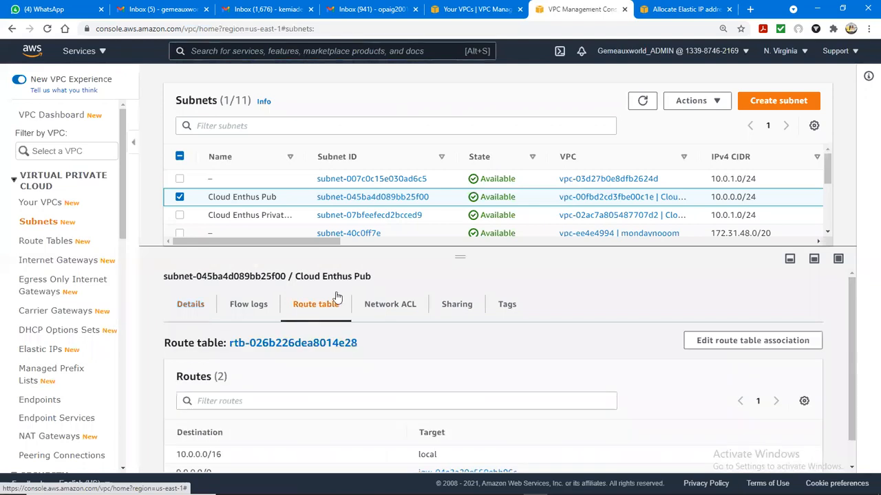
{"action": "left_click_drag", "start_coordinate": [852, 301], "coordinate": [859, 368]}
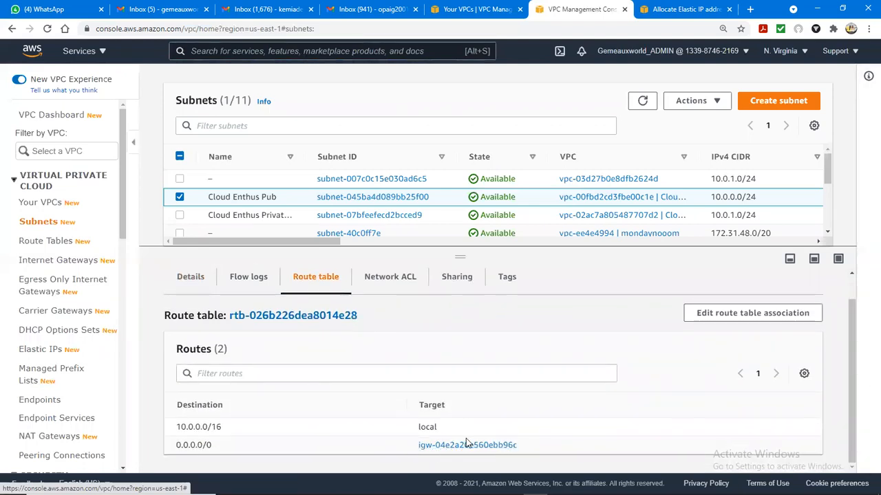
- Inspect the Cloud Enthus Private subnet's NAT-gateway route table and network ACL acl-00c41b1975773efbd
{"action": "left_click", "coordinate": [179, 215]}
{"action": "left_click", "coordinate": [180, 197]}
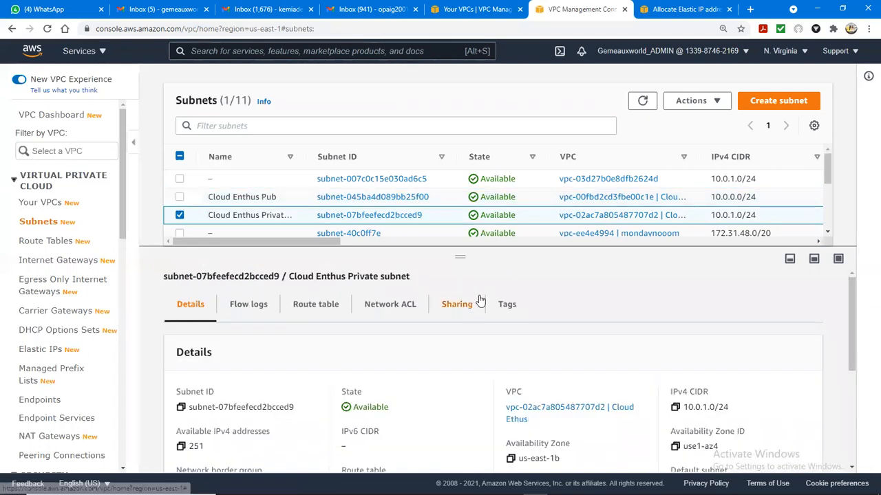
{"action": "left_click", "coordinate": [315, 305]}
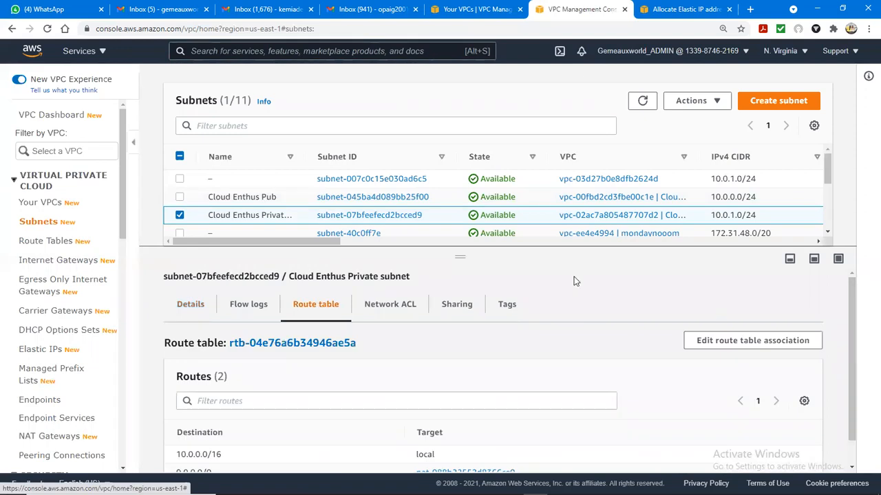
{"action": "left_click_drag", "start_coordinate": [849, 312], "coordinate": [865, 408]}
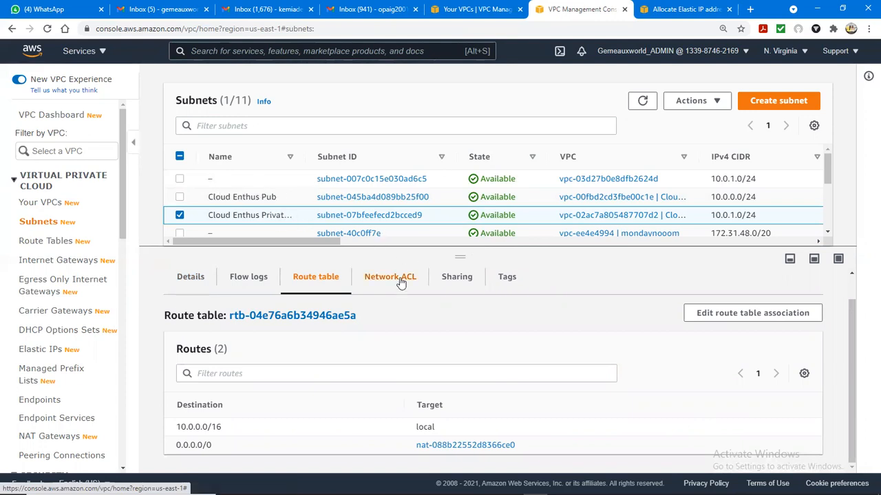
{"action": "left_click", "coordinate": [419, 270]}
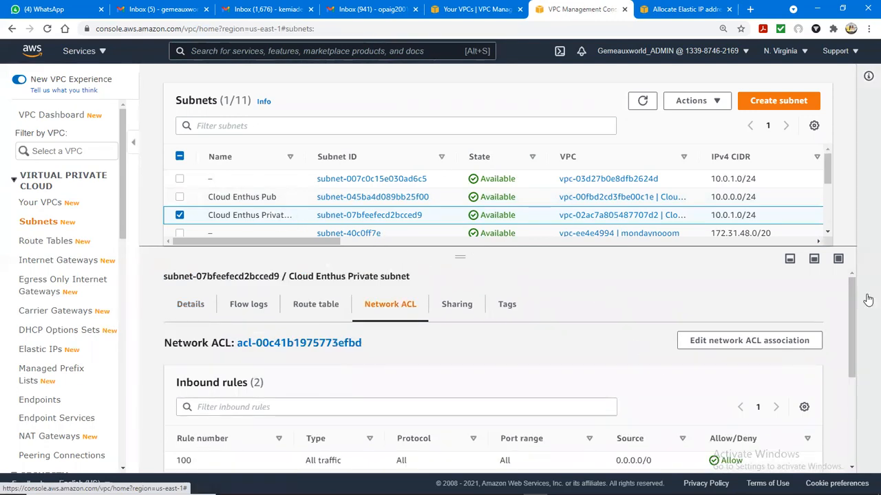
{"action": "mouse_move", "coordinate": [857, 301]}
{"action": "left_mouse_down"}
{"action": "mouse_move", "coordinate": [858, 397]}
{"action": "mouse_move", "coordinate": [856, 309]}
{"action": "left_mouse_up"}
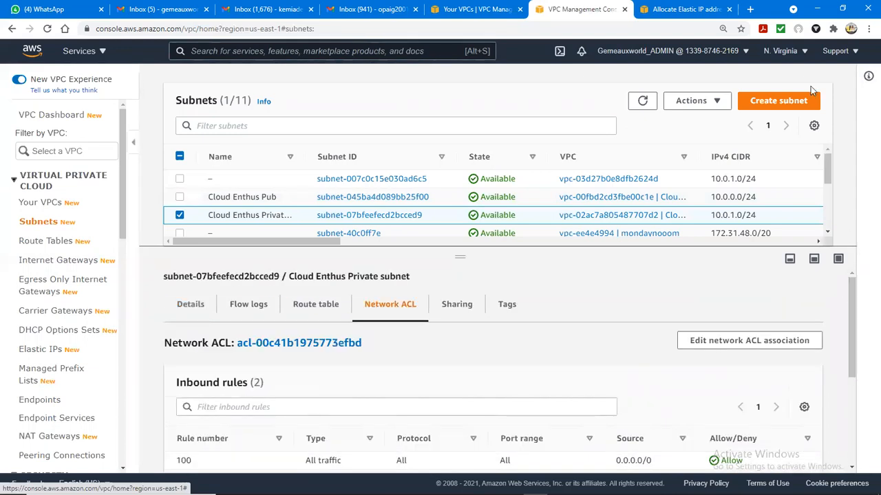
- Flip between the Elastic IP allocation and VPC browser tabs, ending on the VPC list
{"action": "left_click", "coordinate": [678, 10]}
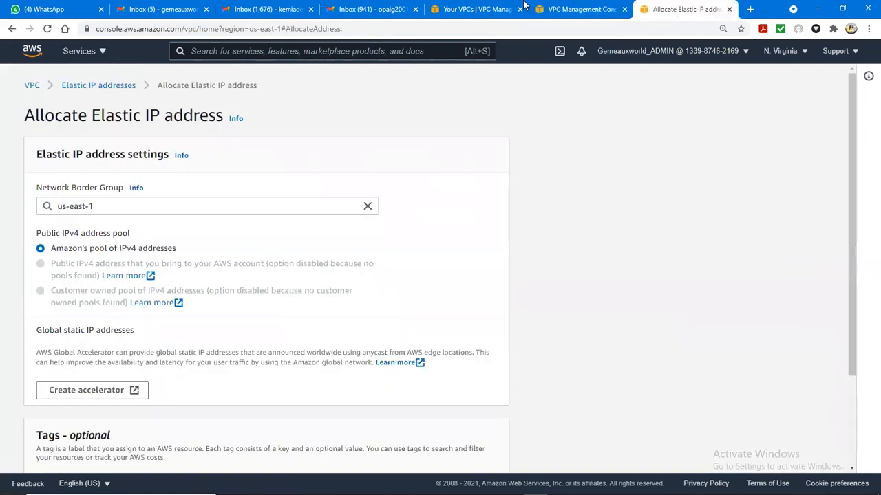
{"action": "left_click", "coordinate": [490, 11]}
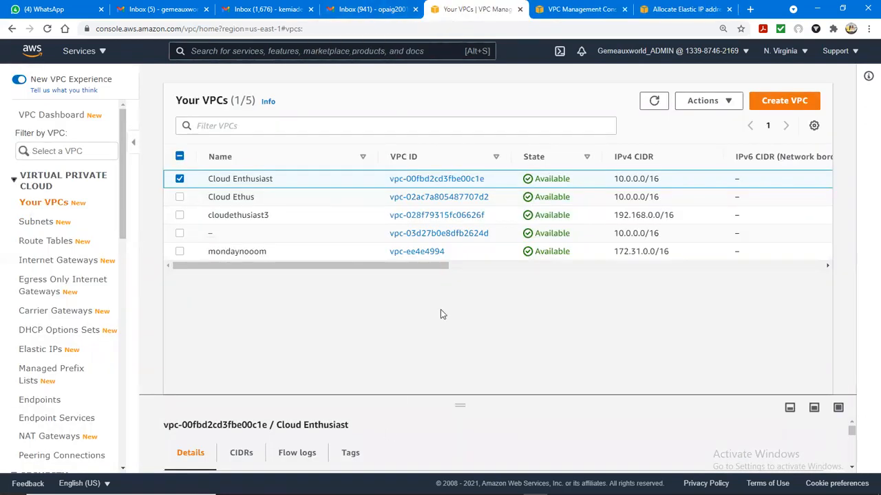
{"action": "left_click", "coordinate": [692, 11]}
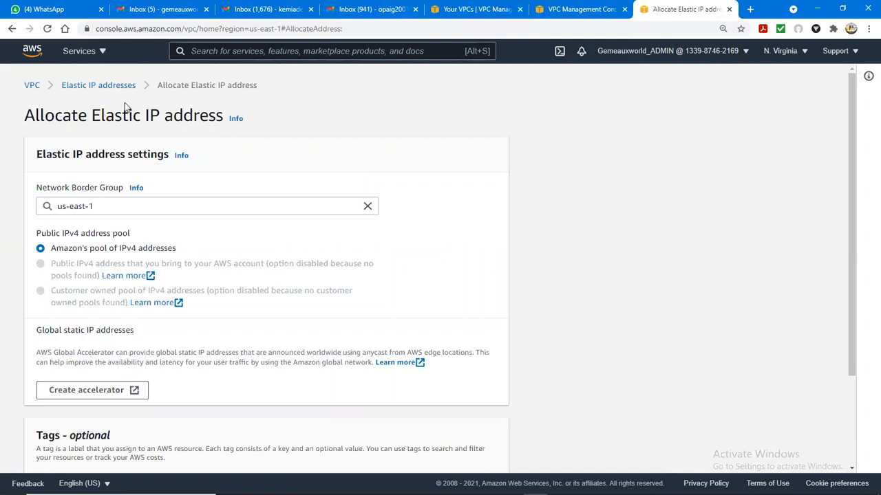
{"action": "left_click", "coordinate": [475, 9]}
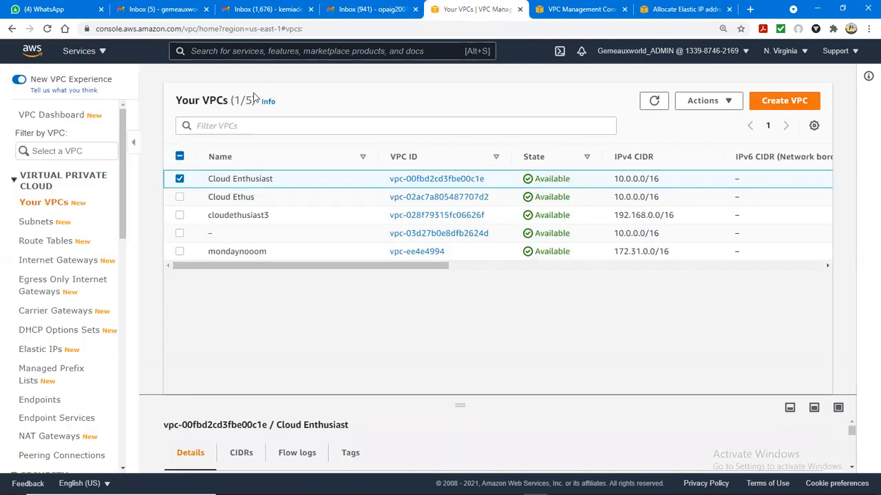
- From the running EC2 instances, enlarge the table and open Connect for the Bastion Host
{"action": "left_click", "coordinate": [80, 50]}
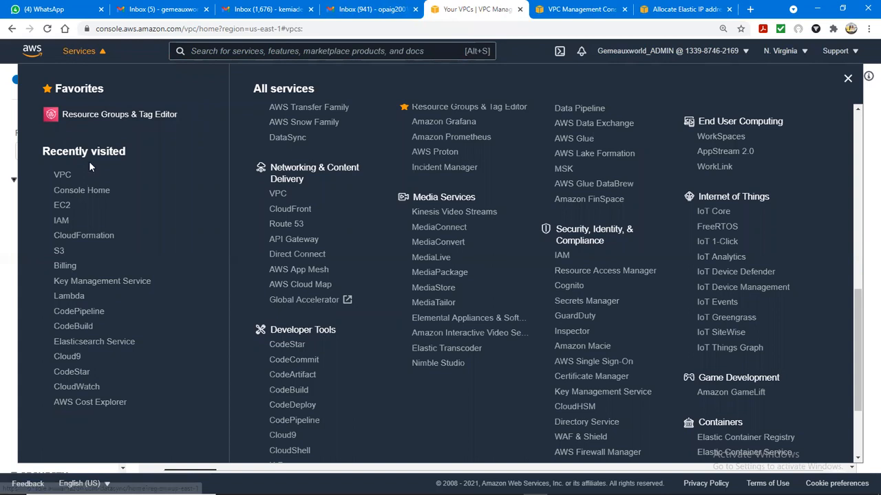
{"action": "left_click", "coordinate": [62, 206]}
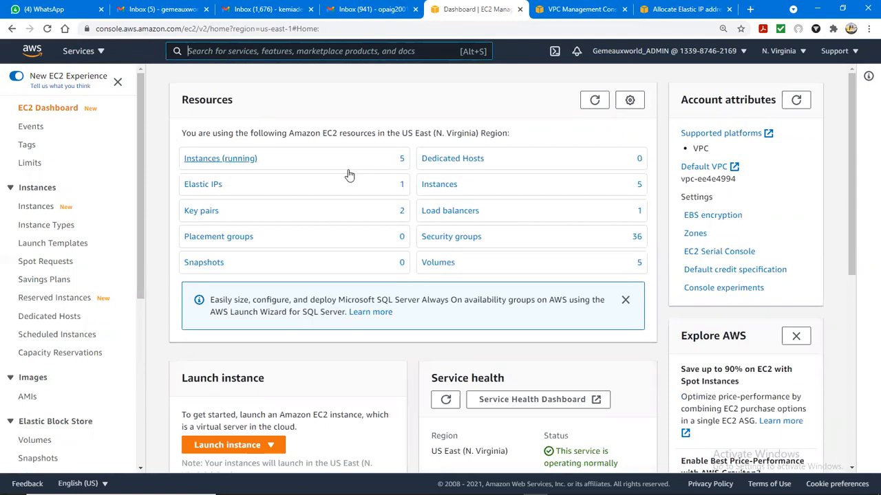
{"action": "left_click", "coordinate": [304, 166]}
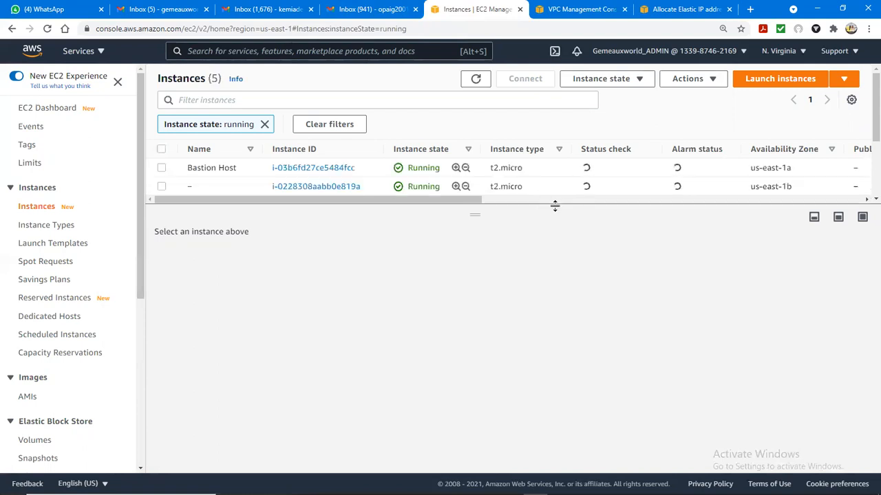
{"action": "left_click_drag", "start_coordinate": [555, 206], "coordinate": [584, 372]}
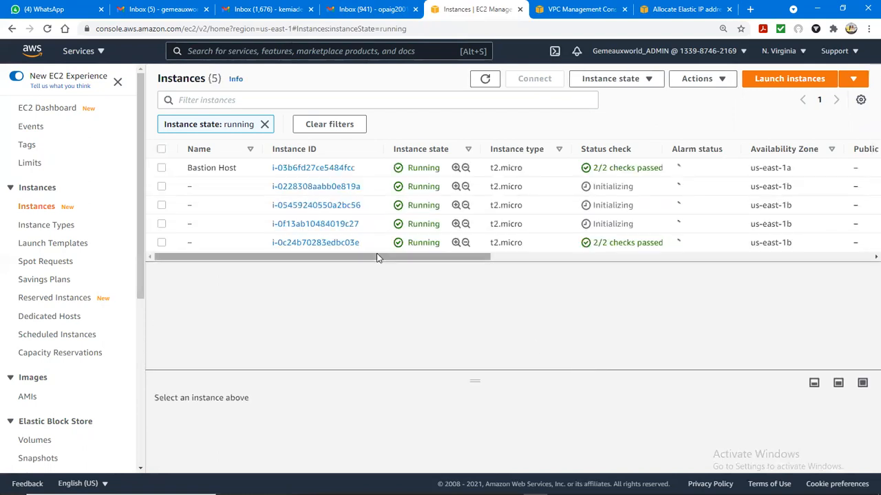
{"action": "left_click", "coordinate": [162, 168]}
{"action": "left_click", "coordinate": [544, 78]}
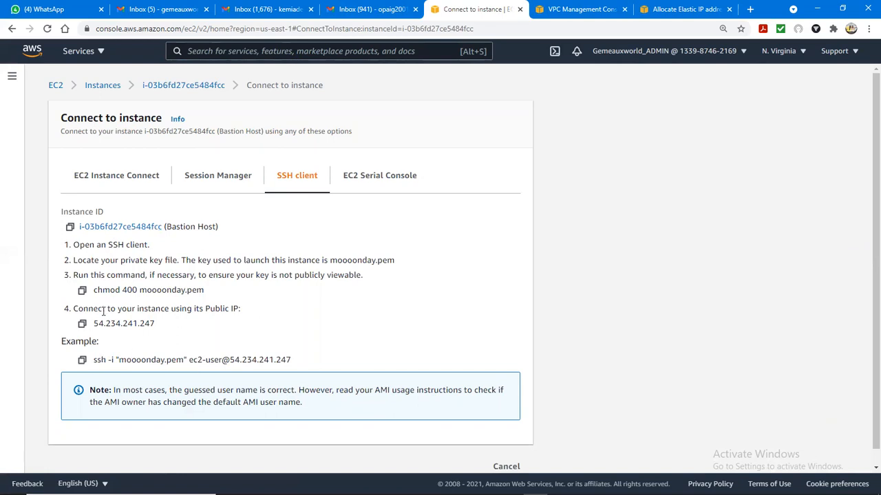
- Check the Session Manager and serial console options, then return to the Bastion Host summary
{"action": "left_click", "coordinate": [235, 179]}
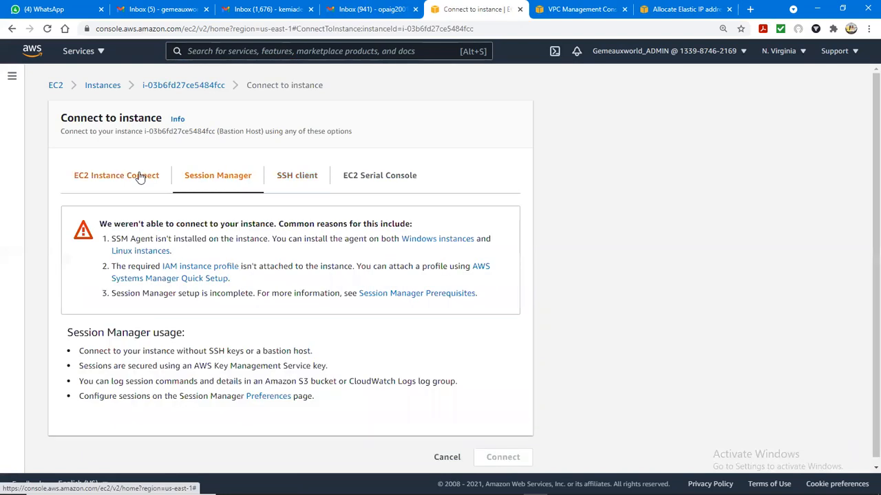
{"action": "left_click", "coordinate": [367, 181]}
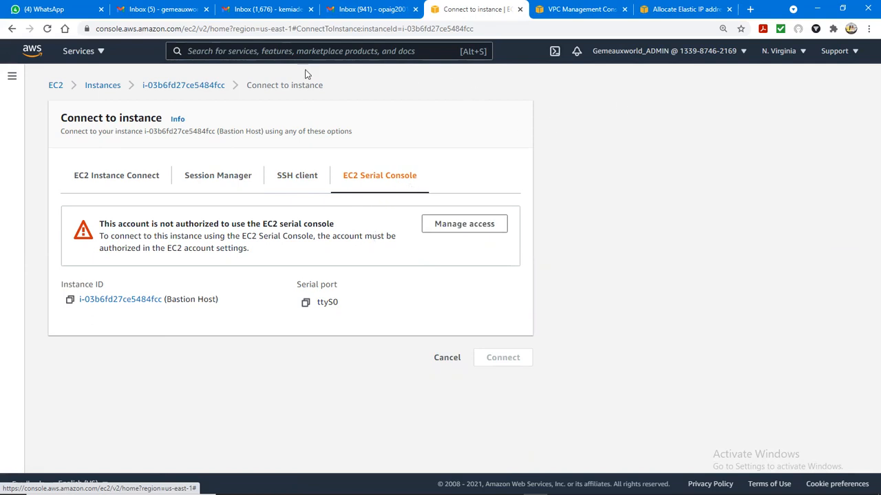
{"action": "left_click", "coordinate": [159, 87]}
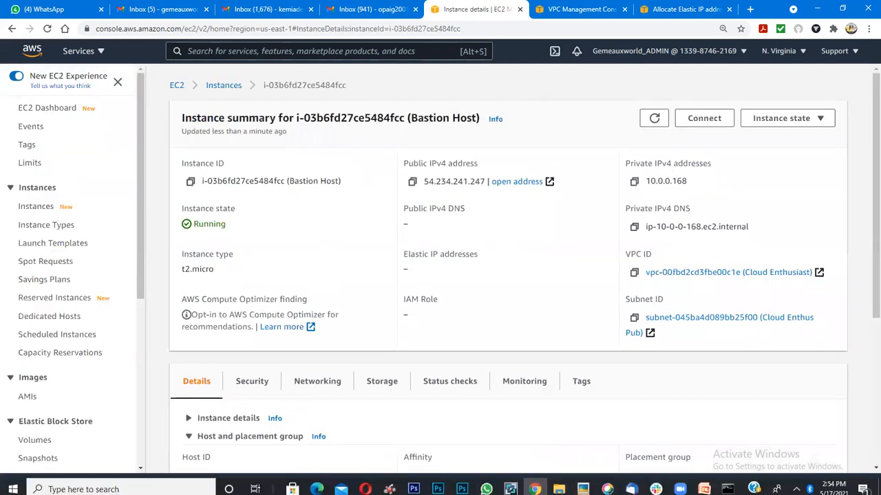
{"action": "left_click", "coordinate": [751, 9]}
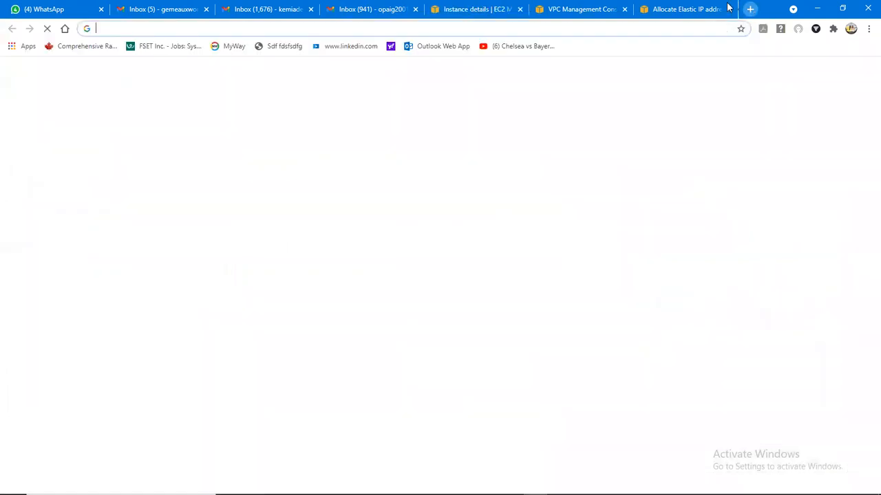
- Rerun the 'putty agent download' search and open the PuTTY 0.75 latest release page
{"action": "left_click", "coordinate": [534, 28]}
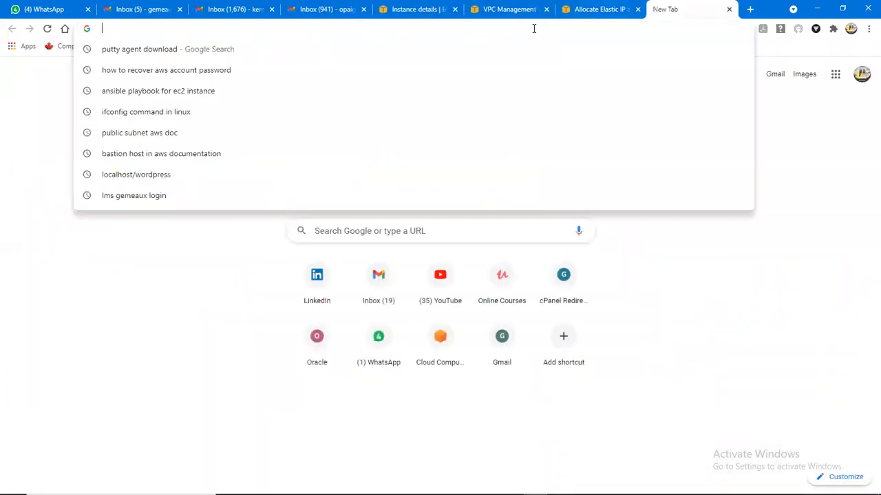
{"action": "left_click", "coordinate": [334, 53]}
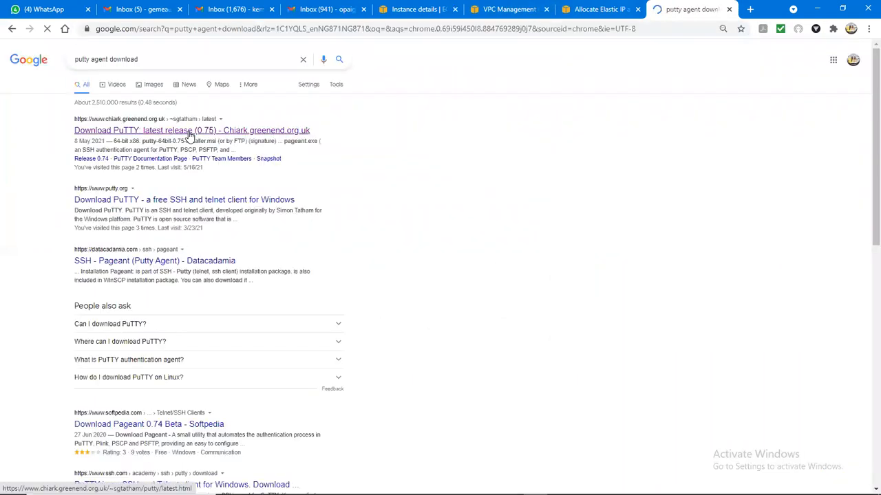
{"action": "left_click", "coordinate": [188, 131]}
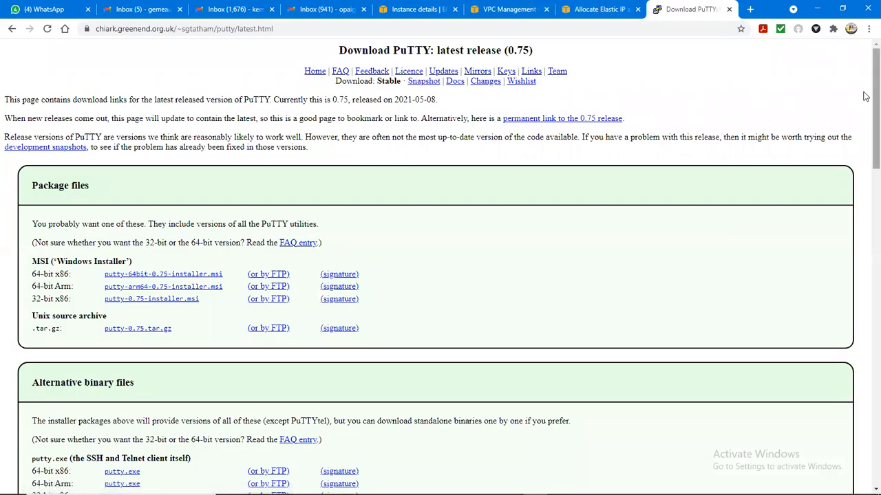
{"action": "scroll", "coordinate": [865, 96], "scroll_direction": "down", "scroll_amount": 2}
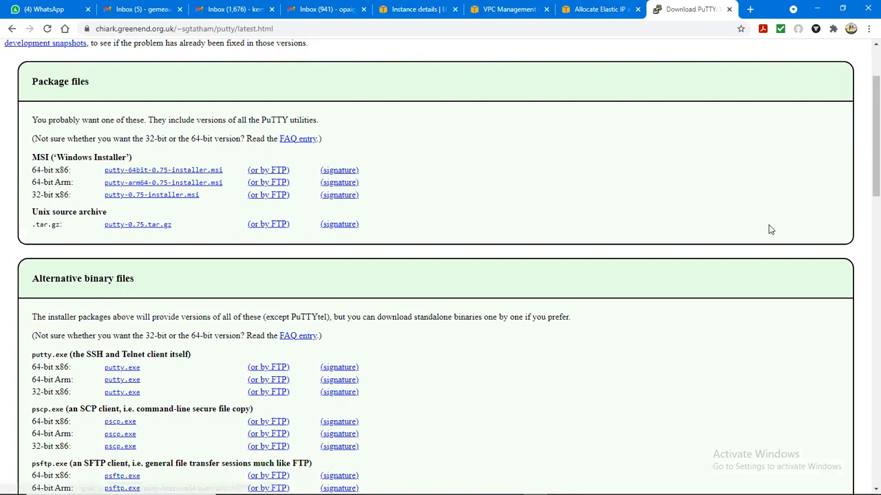
{"action": "scroll", "coordinate": [866, 217], "scroll_direction": "down", "scroll_amount": 3}
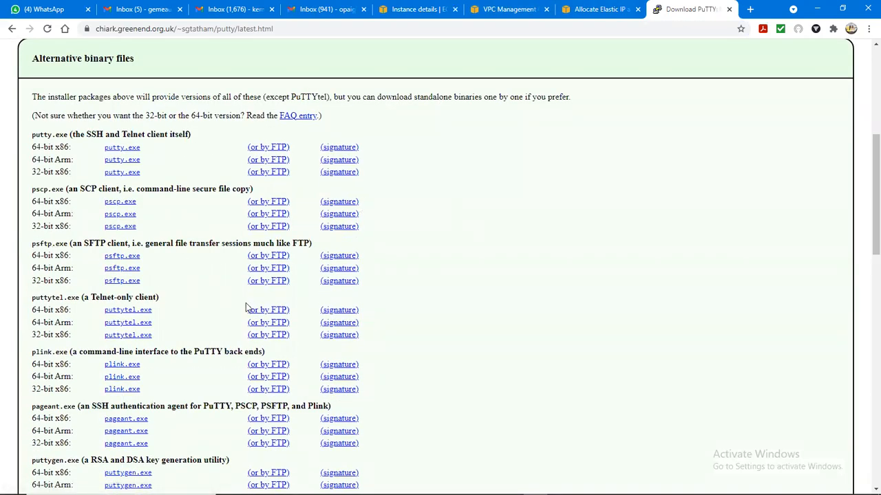
{"action": "scroll", "coordinate": [865, 193], "scroll_direction": "up", "scroll_amount": 3}
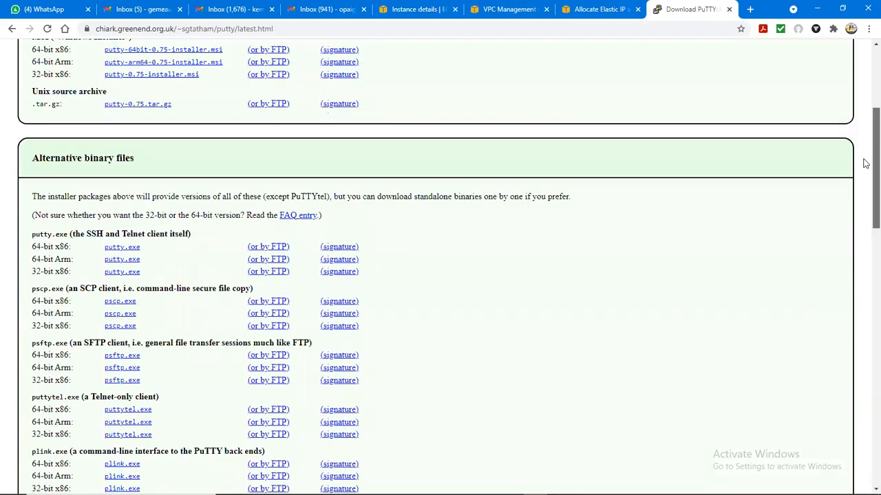
- Scroll through the PuTTY download page, then go back to the Allocate Elastic IP tab
{"action": "left_click_drag", "start_coordinate": [864, 147], "coordinate": [865, 429]}
{"action": "left_click_drag", "start_coordinate": [865, 477], "coordinate": [866, 245]}
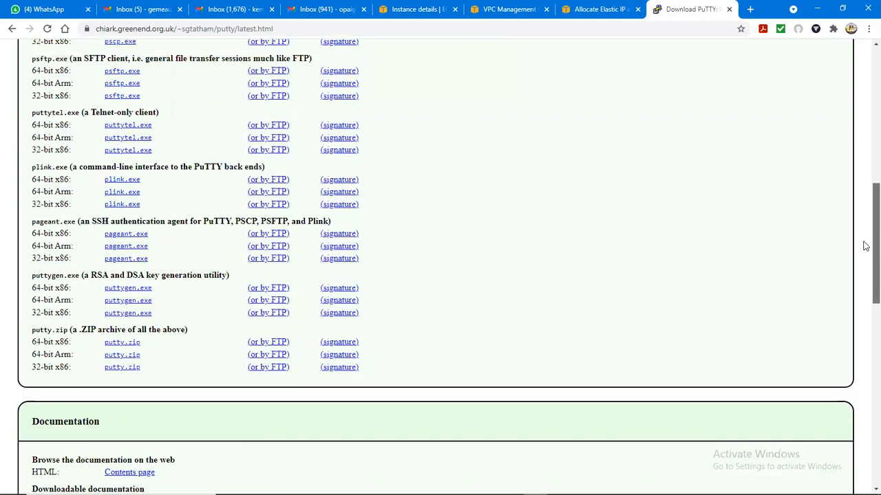
{"action": "left_click_drag", "start_coordinate": [865, 246], "coordinate": [865, 127]}
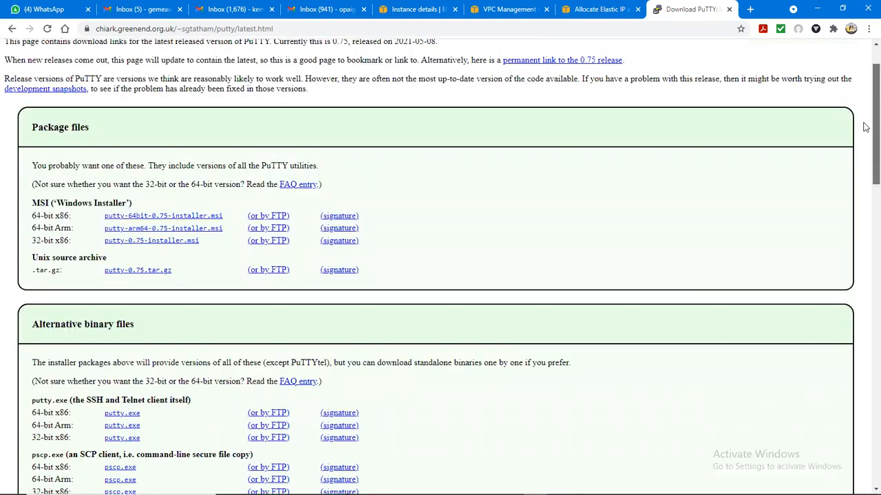
{"action": "left_click_drag", "start_coordinate": [866, 127], "coordinate": [866, 195]}
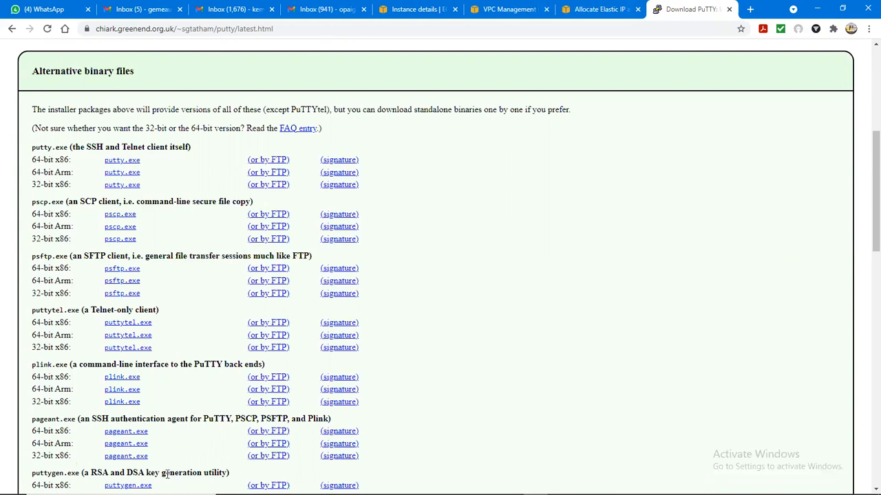
{"action": "left_click", "coordinate": [598, 11]}
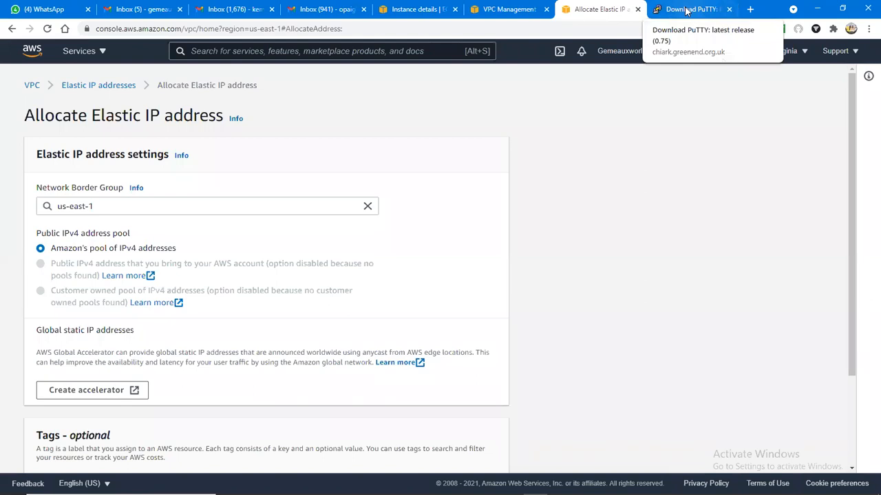
- Open the Create key pair form from the EC2 Dashboard's Key pairs list
{"action": "left_click", "coordinate": [415, 9]}
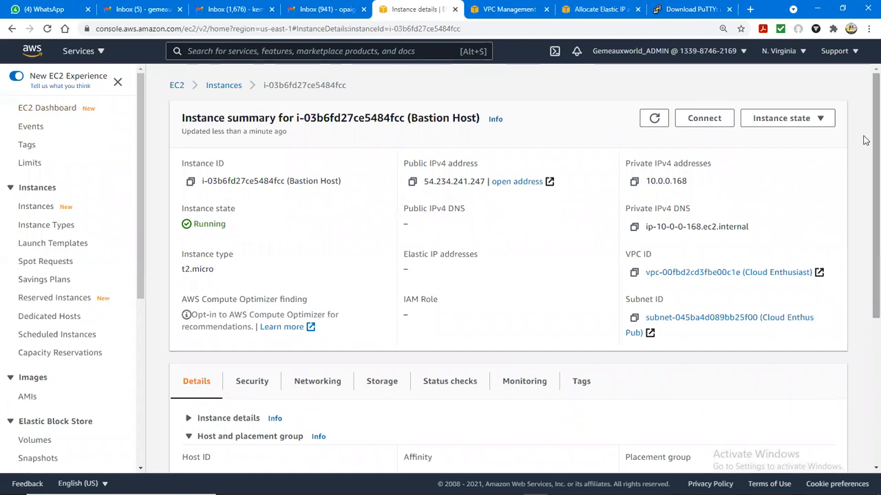
{"action": "left_click", "coordinate": [66, 110]}
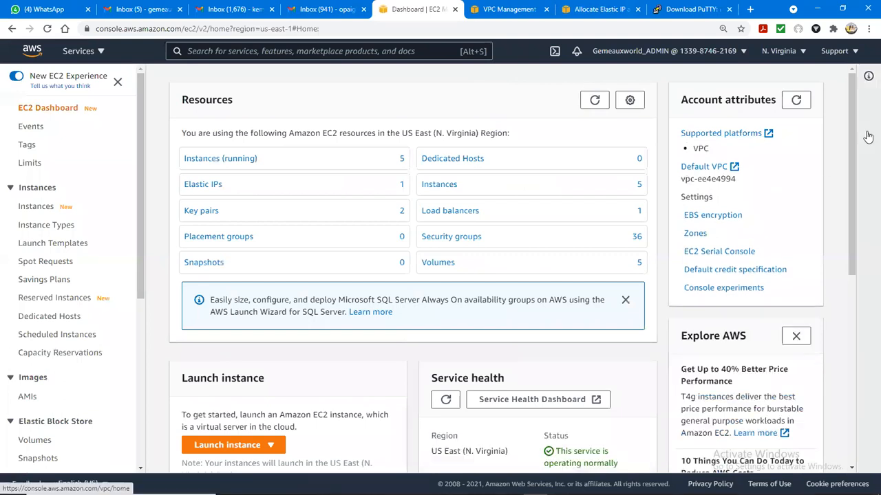
{"action": "left_click", "coordinate": [202, 212]}
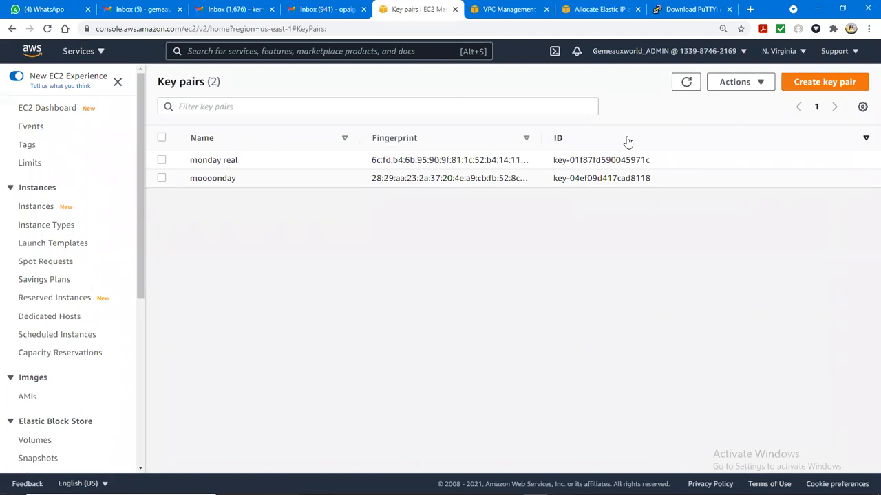
{"action": "left_click", "coordinate": [842, 86]}
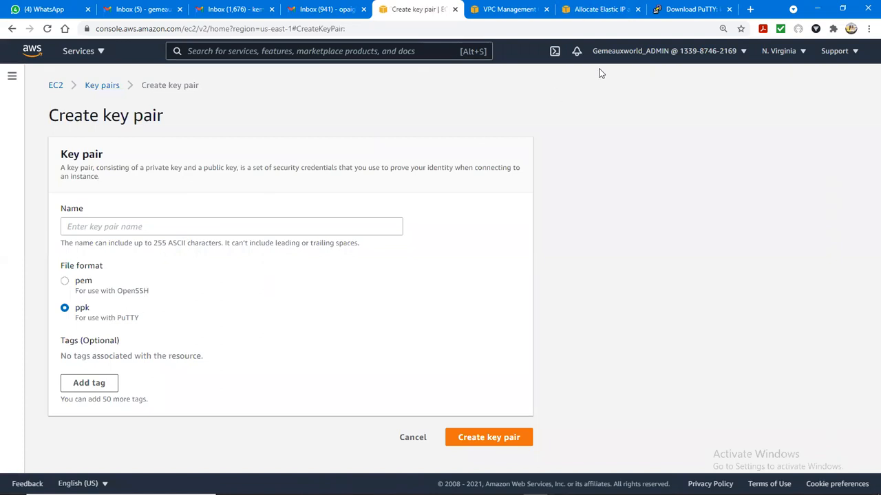
- Switch to the VPC Subnets tab and start a Windows search
{"action": "left_click", "coordinate": [609, 9]}
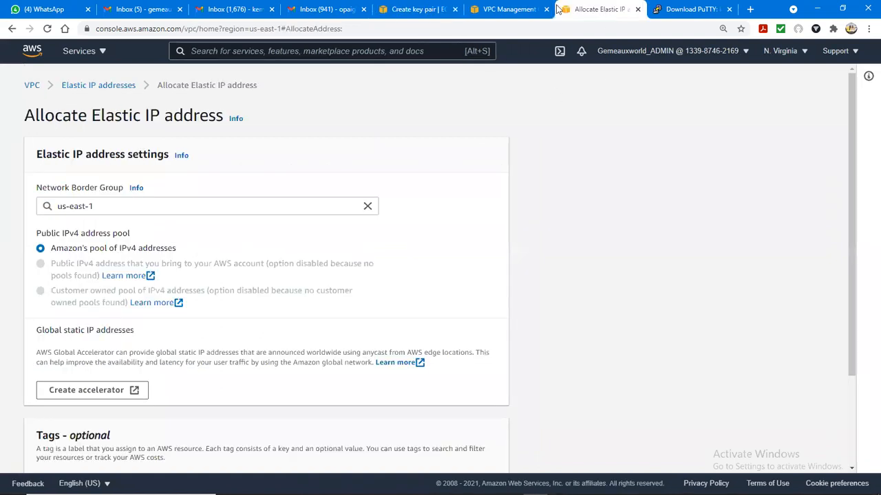
{"action": "left_click", "coordinate": [521, 10]}
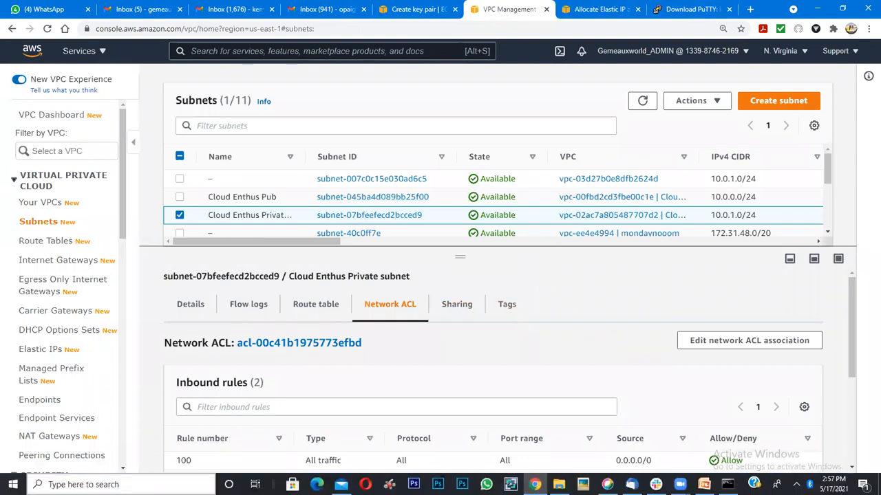
{"action": "left_click", "coordinate": [83, 485]}
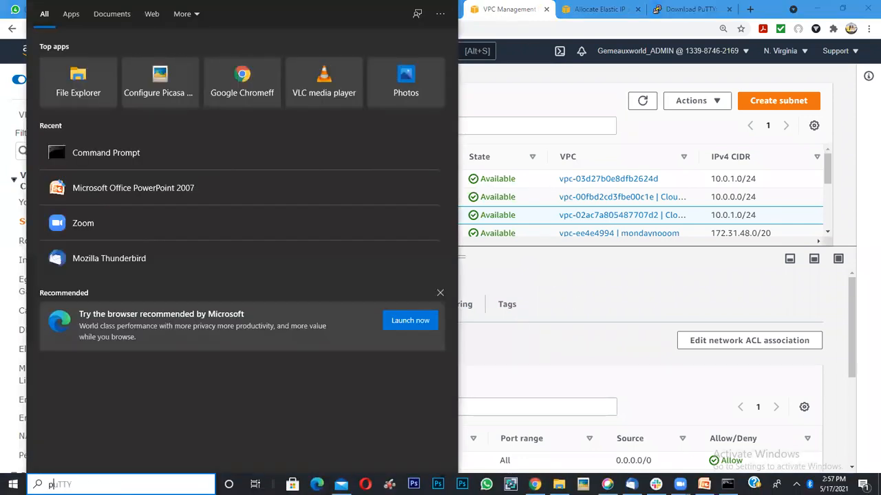
- Launch PuTTY and the Pageant agent from Windows search
{"action": "type", "text": "putty"}
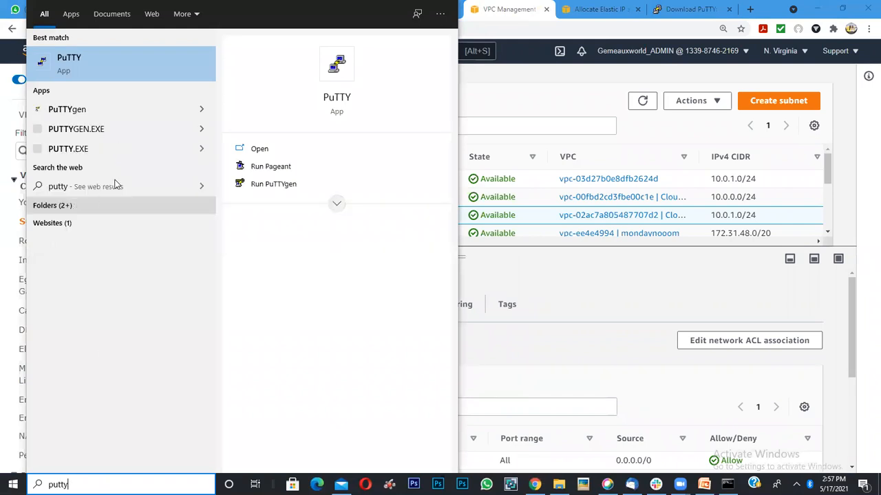
{"action": "left_click", "coordinate": [122, 58]}
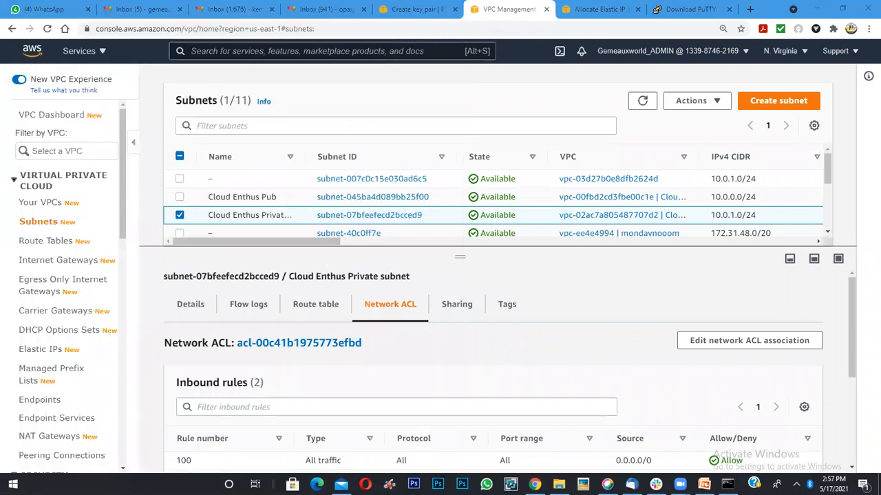
{"action": "left_click", "coordinate": [83, 484]}
{"action": "type", "text": "page"}
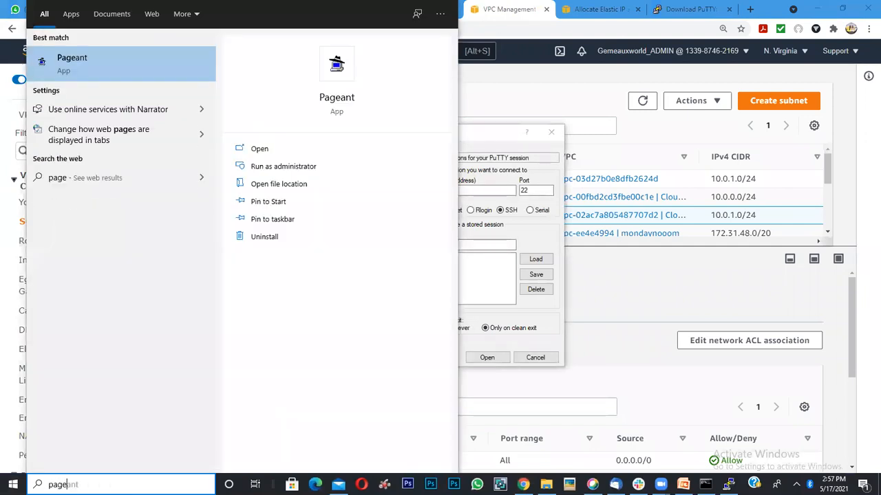
{"action": "left_click", "coordinate": [101, 58]}
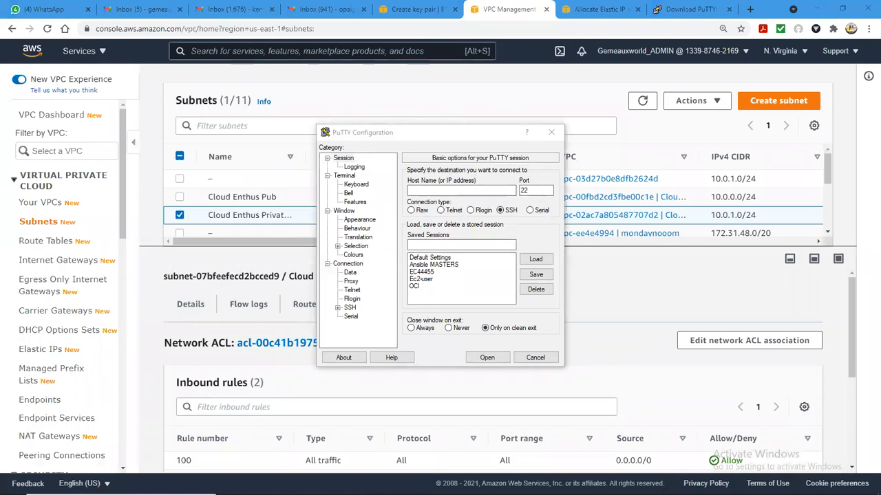
- Load the mooonday.ppk private key into Pageant and close its key list
{"action": "mouse_move", "coordinate": [642, 494]}
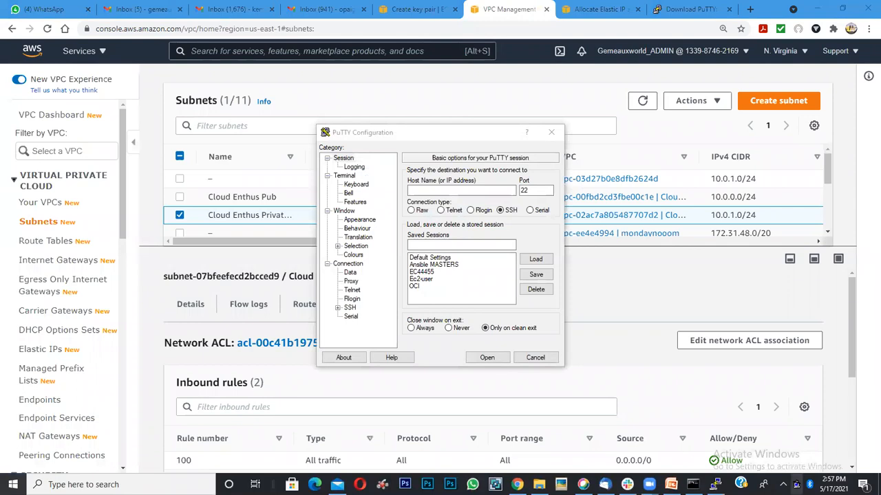
{"action": "double_click", "coordinate": [796, 485]}
{"action": "left_click", "coordinate": [401, 320]}
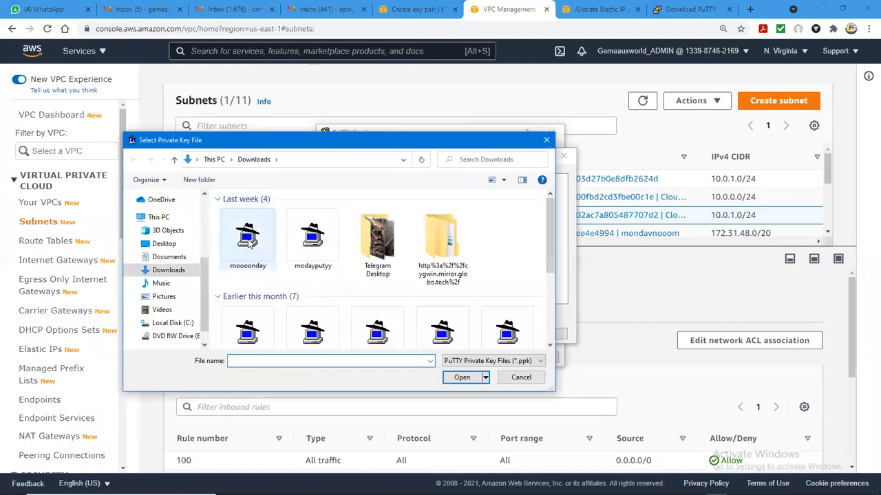
{"action": "left_click", "coordinate": [249, 246]}
{"action": "left_click", "coordinate": [461, 377]}
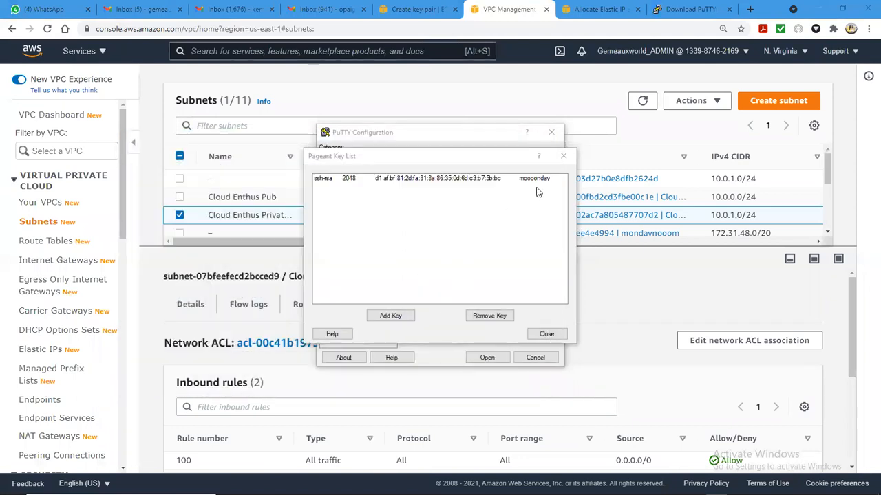
{"action": "left_click", "coordinate": [562, 155]}
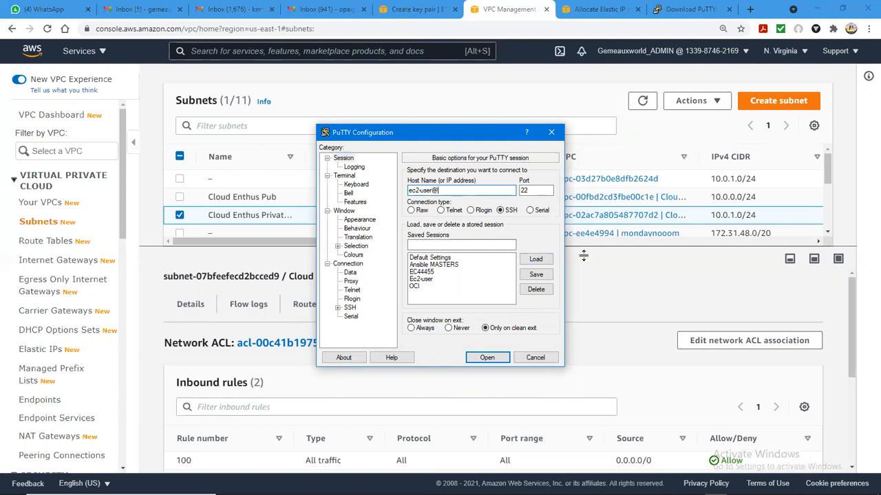
{"action": "mouse_move", "coordinate": [827, 163]}
{"action": "left_mouse_down"}
{"action": "mouse_move", "coordinate": [827, 182]}
{"action": "mouse_move", "coordinate": [827, 155]}
{"action": "left_mouse_up"}
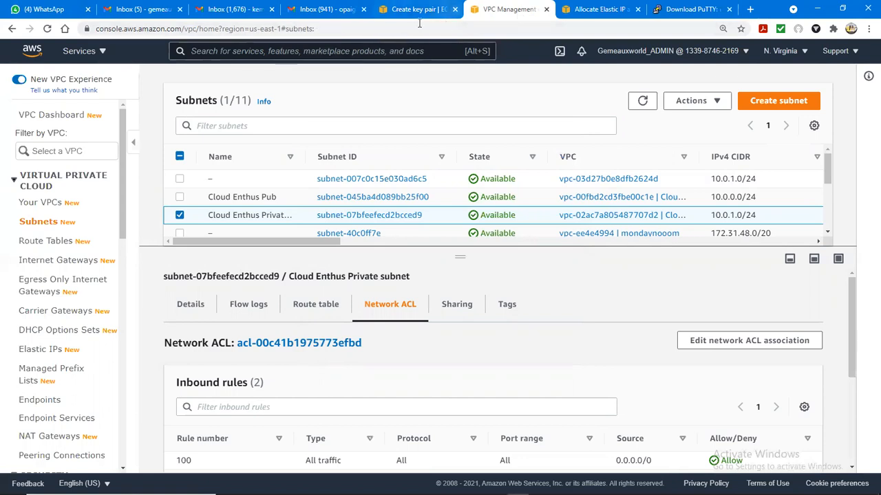
{"action": "left_click", "coordinate": [99, 53]}
- Copy the Bastion Host's public IPv4 address 54.234.241.247 from its Networking details
{"action": "left_click", "coordinate": [274, 127]}
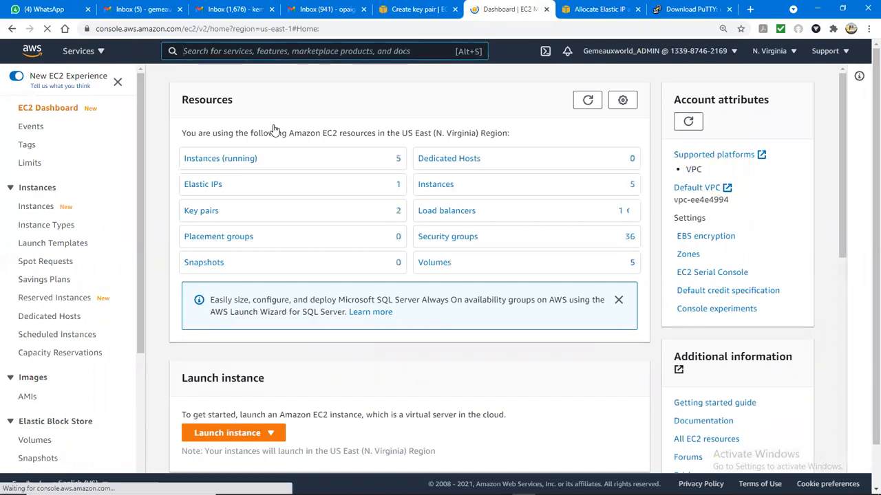
{"action": "left_click", "coordinate": [241, 165]}
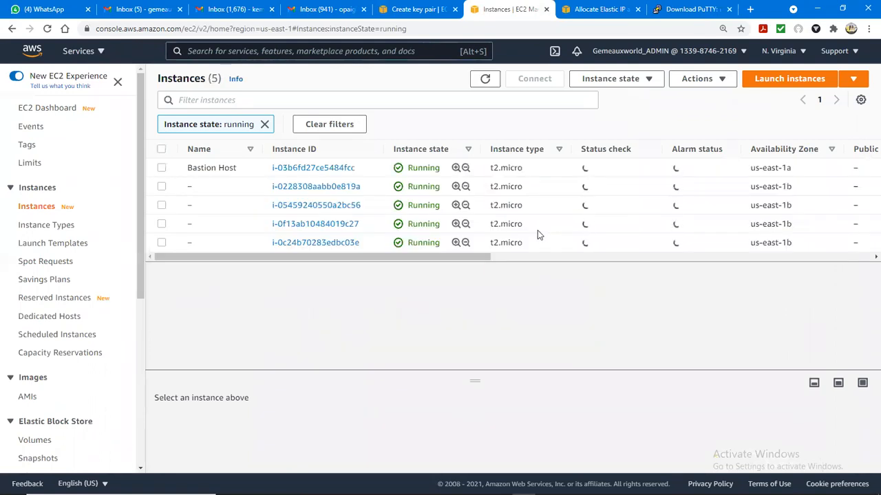
{"action": "left_click", "coordinate": [163, 167]}
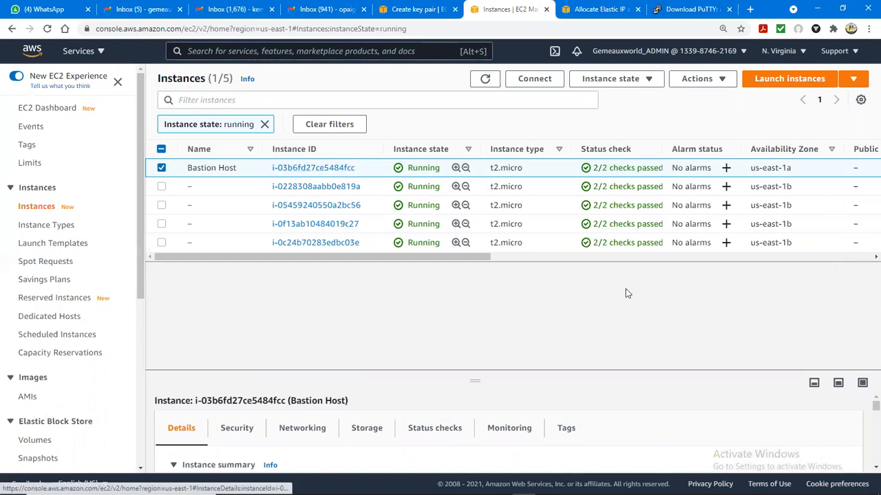
{"action": "left_click", "coordinate": [315, 439]}
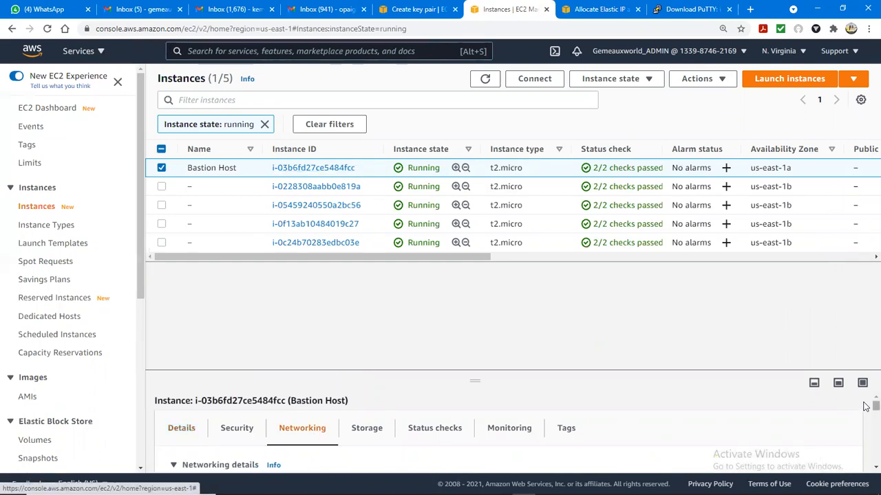
{"action": "scroll", "coordinate": [866, 411], "scroll_direction": "down", "scroll_amount": 1}
{"action": "scroll", "coordinate": [866, 413], "scroll_direction": "down", "scroll_amount": 1}
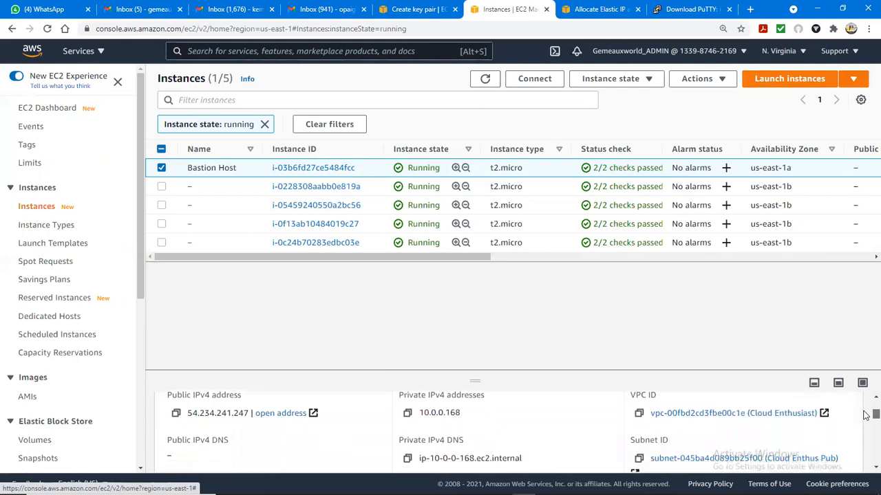
{"action": "left_click", "coordinate": [176, 415]}
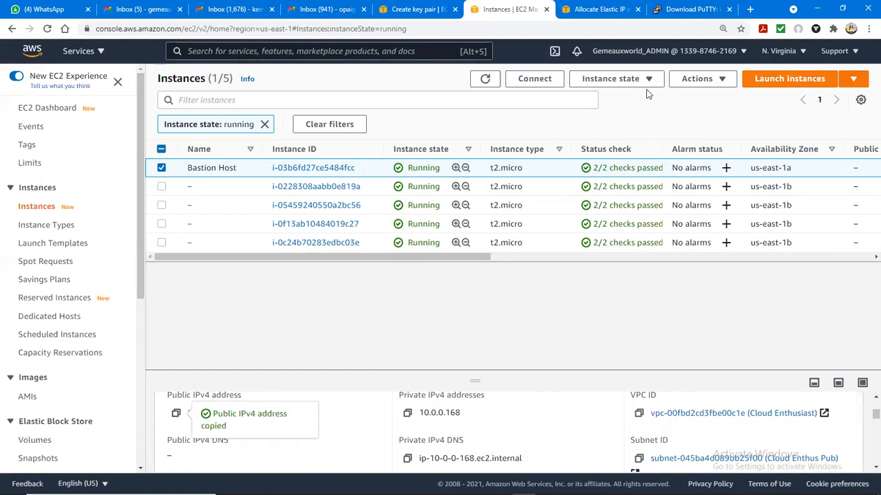
{"action": "mouse_move", "coordinate": [619, 494]}
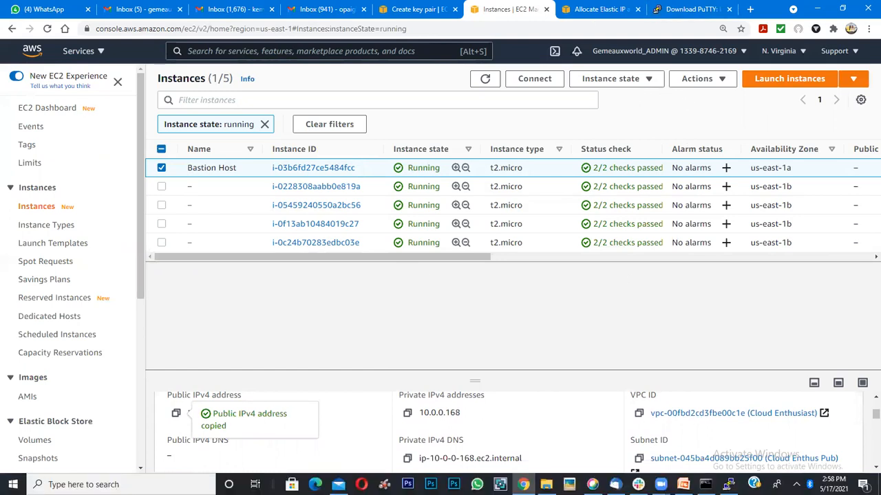
{"action": "left_click", "coordinate": [728, 485]}
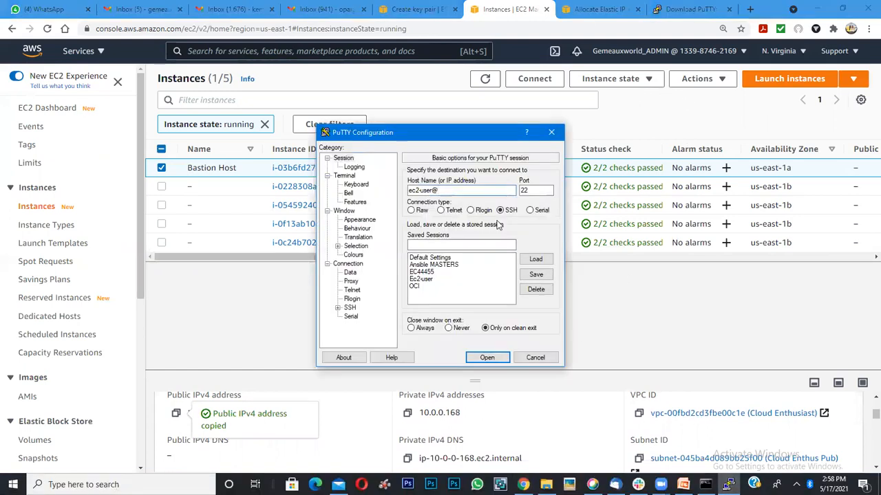
{"action": "key", "text": "ctrl+v"}
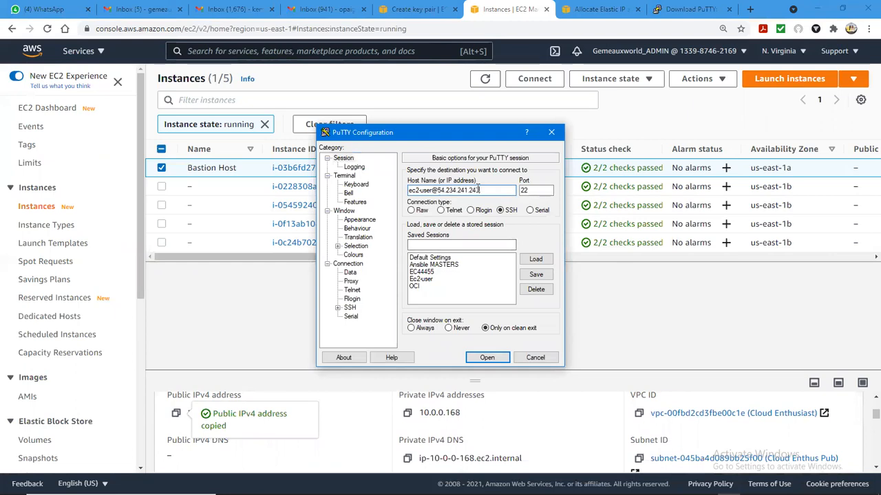
{"action": "left_click", "coordinate": [349, 308]}
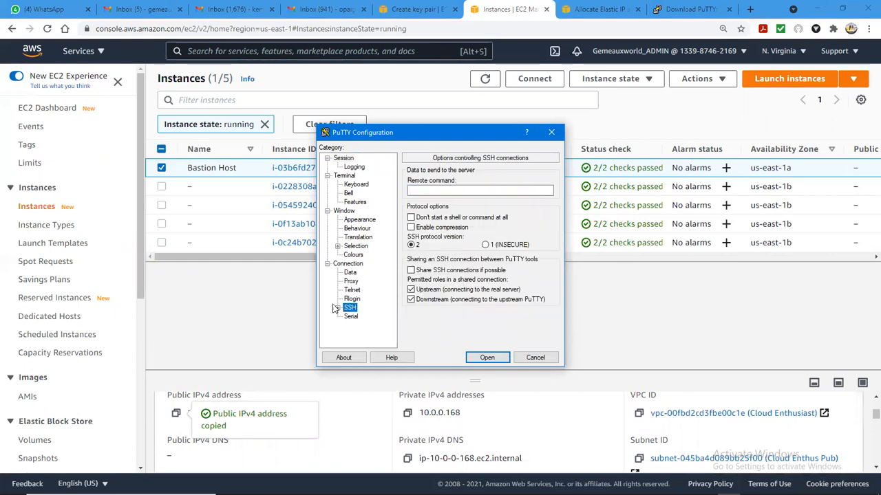
{"action": "left_click", "coordinate": [337, 307]}
{"action": "left_click", "coordinate": [361, 298]}
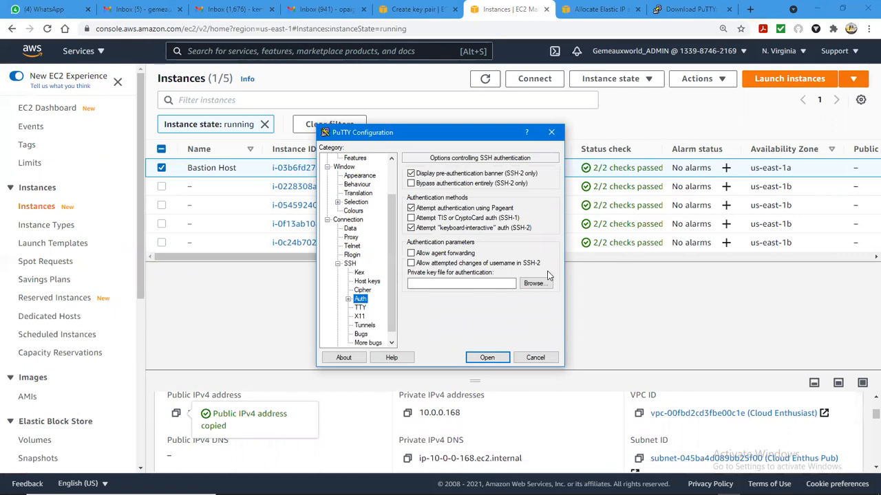
{"action": "left_click", "coordinate": [535, 283]}
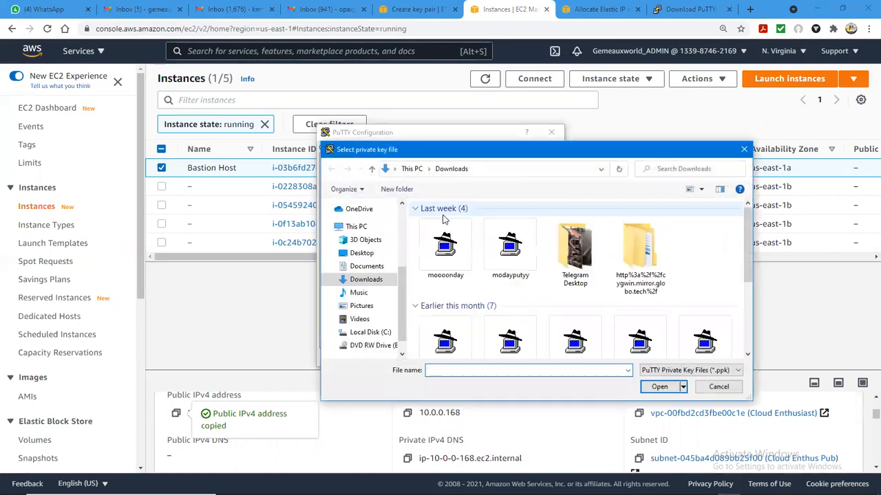
{"action": "left_click", "coordinate": [444, 241]}
{"action": "left_click", "coordinate": [652, 386]}
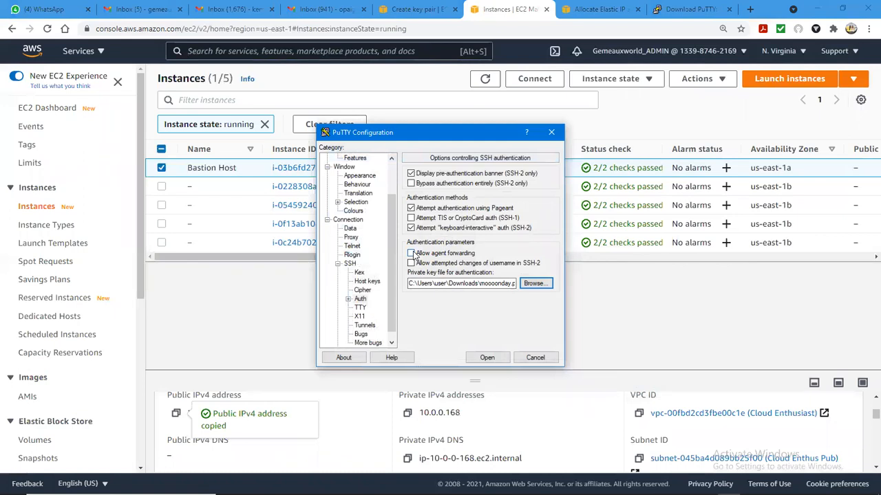
{"action": "left_click", "coordinate": [412, 253]}
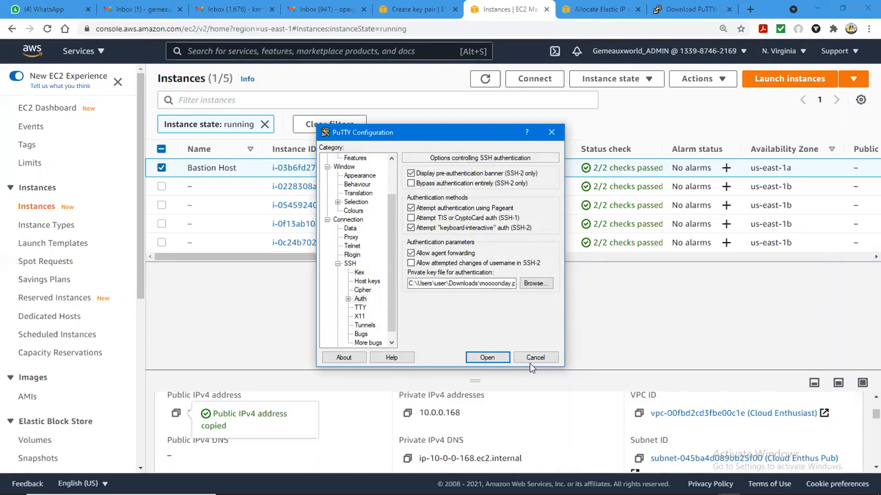
{"action": "left_click", "coordinate": [486, 357]}
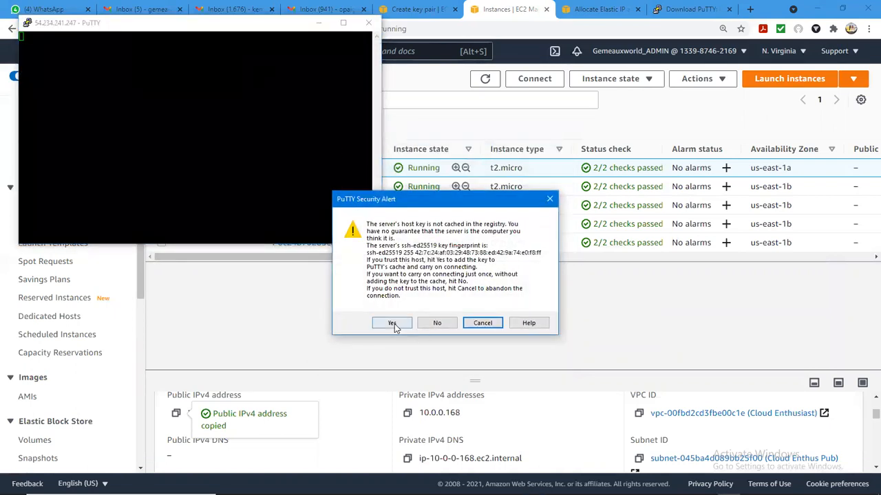
- Trust the bastion's host key and move the terminal aside to reveal the instances list
{"action": "left_click", "coordinate": [391, 324]}
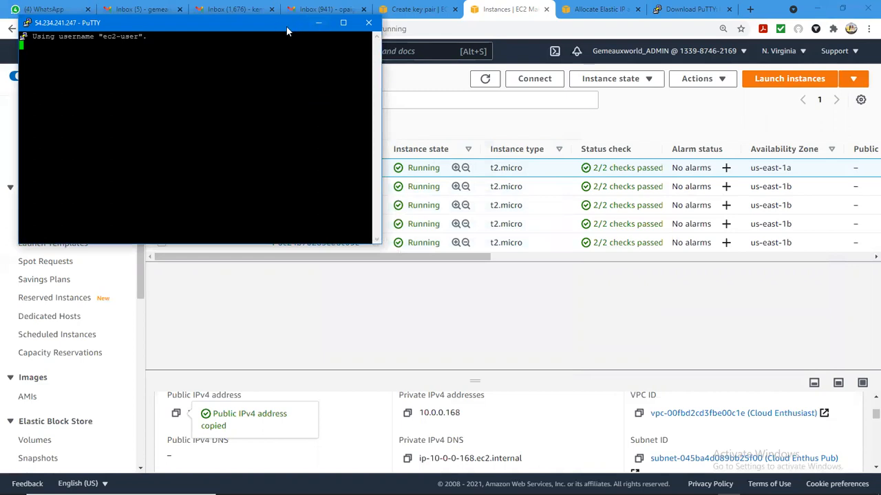
{"action": "left_click_drag", "start_coordinate": [282, 25], "coordinate": [412, 86]}
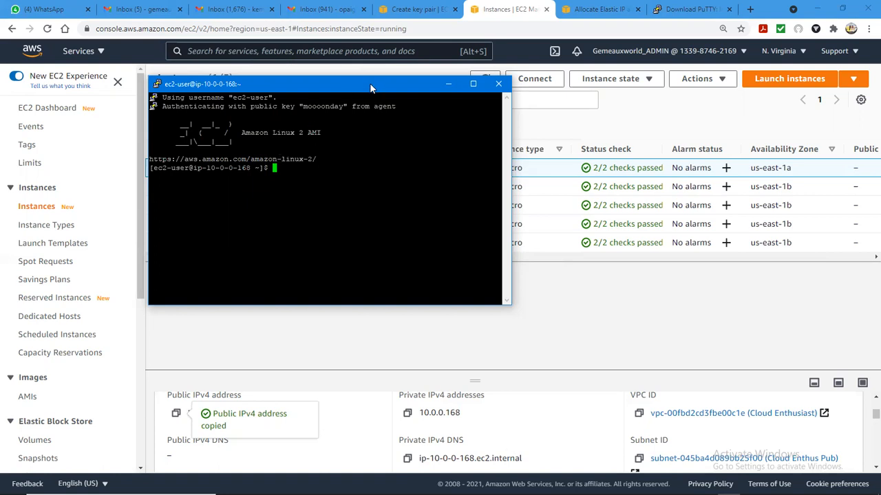
{"action": "left_click_drag", "start_coordinate": [370, 83], "coordinate": [453, 206]}
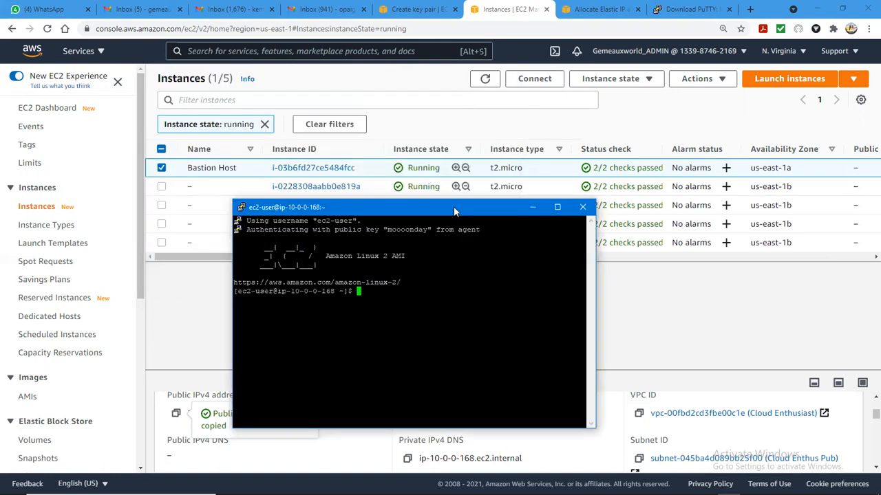
- Select instance i-0228308aabb0e819a and copy its private IPv4 address 10.0.1.122
{"action": "left_click", "coordinate": [159, 190]}
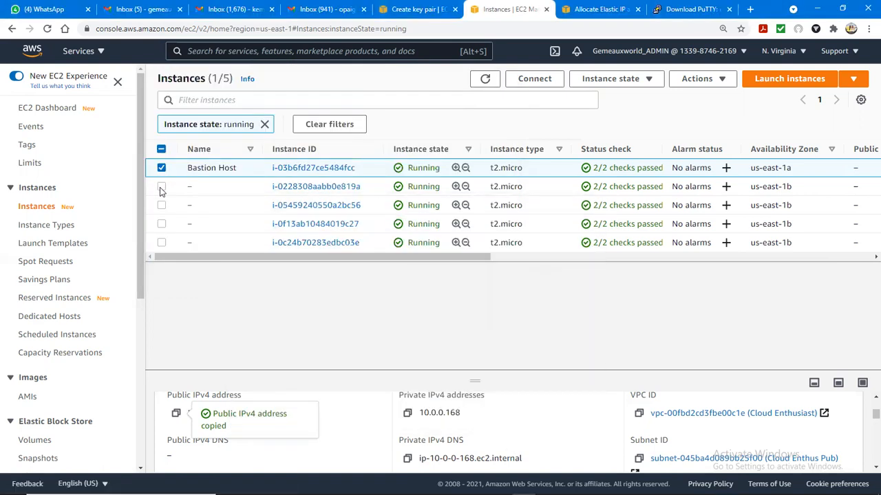
{"action": "left_click", "coordinate": [161, 187]}
{"action": "left_click", "coordinate": [300, 196]}
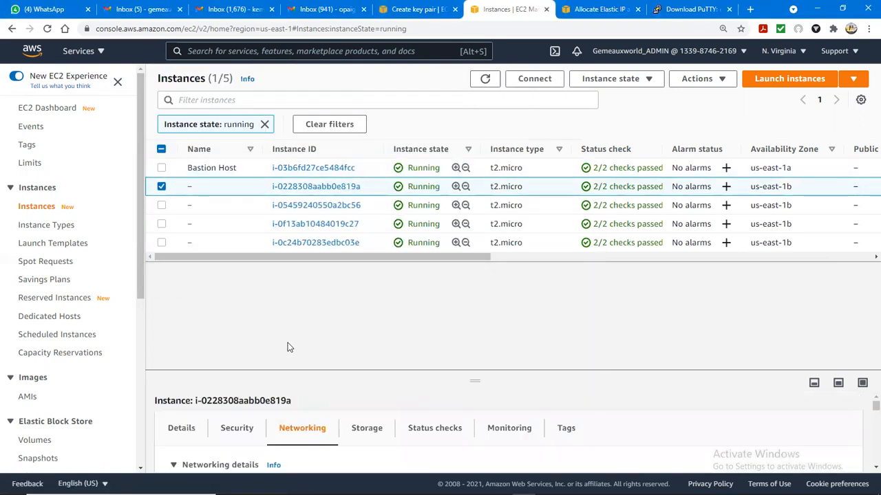
{"action": "left_click", "coordinate": [875, 467]}
{"action": "scroll", "coordinate": [866, 467], "scroll_direction": "down", "scroll_amount": 3}
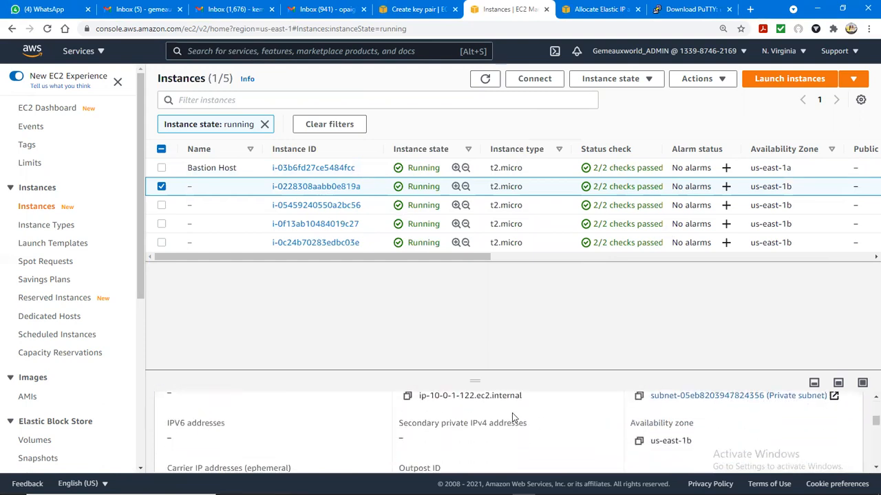
{"action": "left_click", "coordinate": [876, 397]}
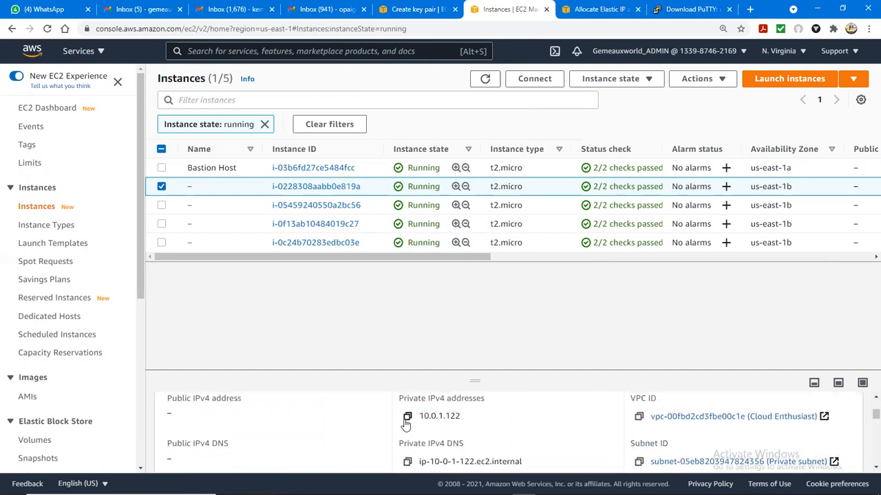
{"action": "left_click", "coordinate": [408, 417]}
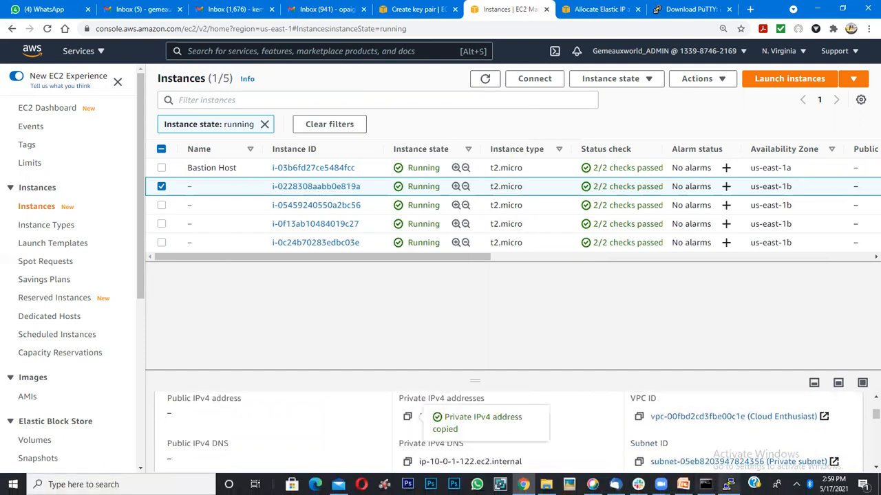
{"action": "left_click", "coordinate": [728, 485]}
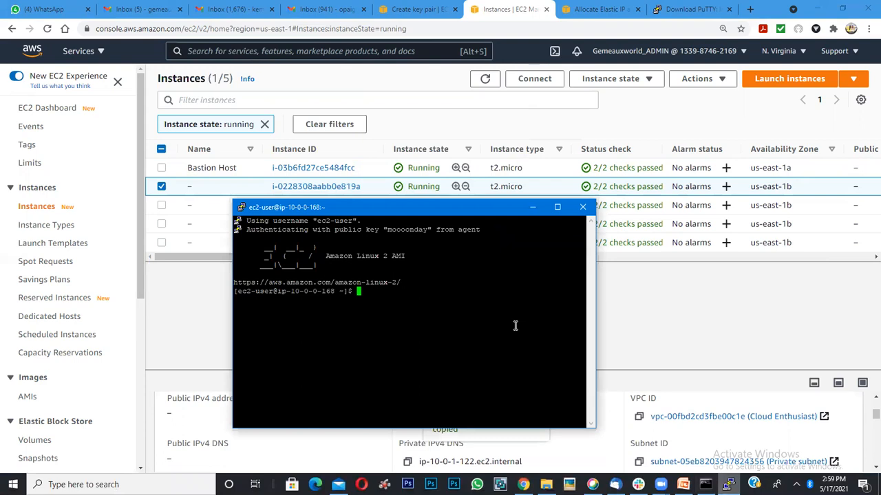
- From the bastion, run ssh 10.0.1.122 and answer 'yes' to accept its host key
{"action": "type", "text": "ssh"}
{"action": "right_click", "coordinate": [415, 307]}
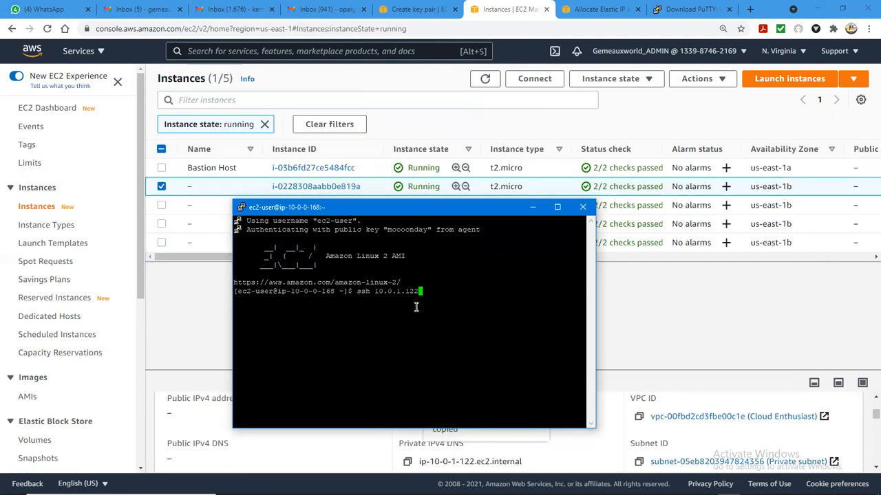
{"action": "key", "text": "Return"}
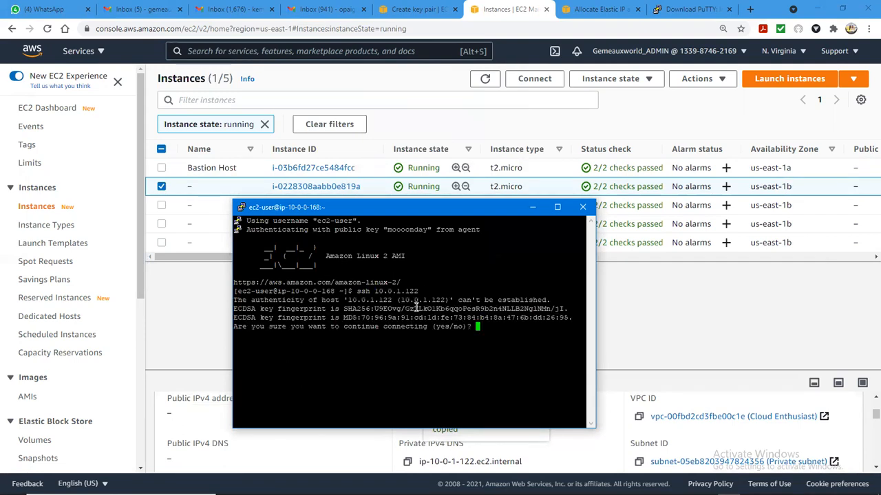
{"action": "type", "text": "yes"}
{"action": "key", "text": "Return"}
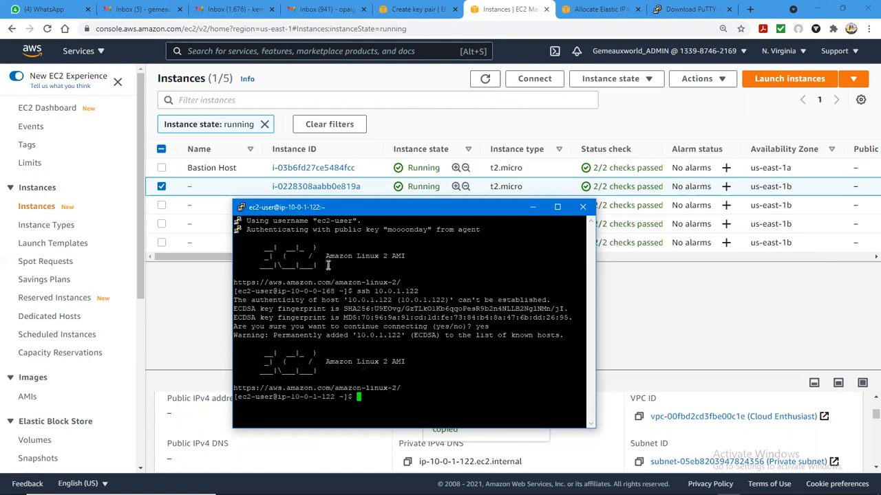
{"action": "left_click", "coordinate": [163, 188]}
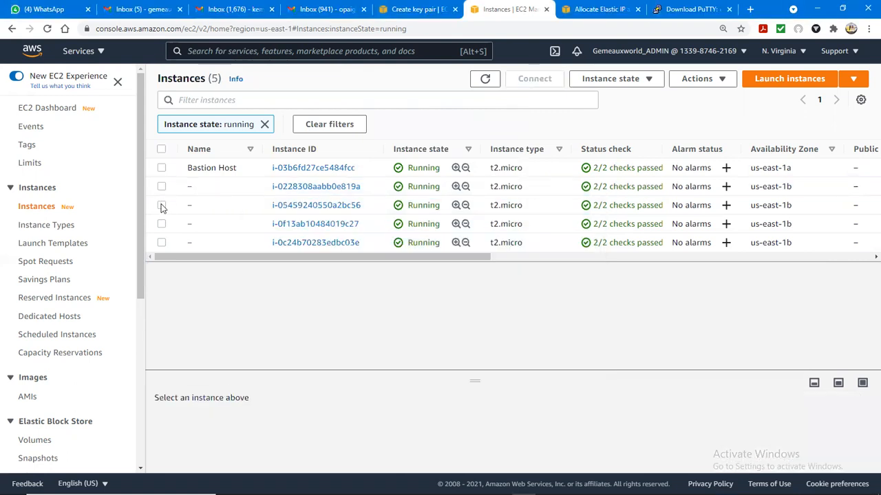
{"action": "left_click", "coordinate": [163, 206]}
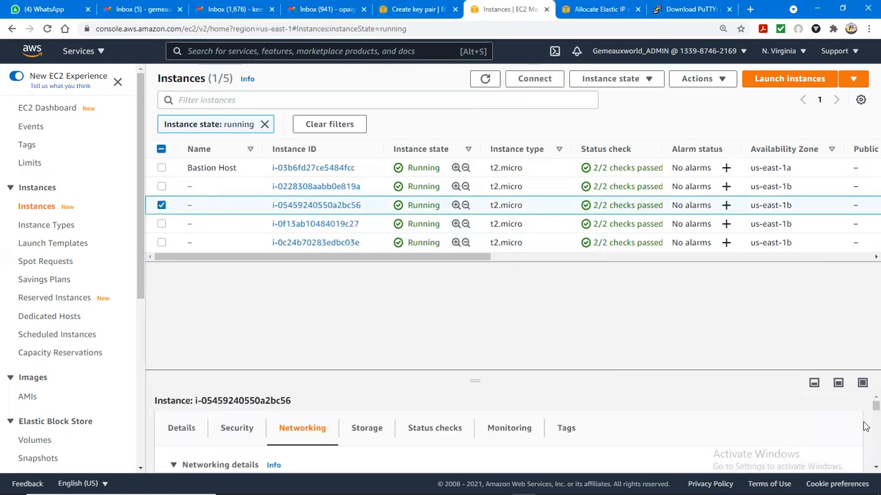
{"action": "scroll", "coordinate": [866, 471], "scroll_direction": "down", "scroll_amount": 2}
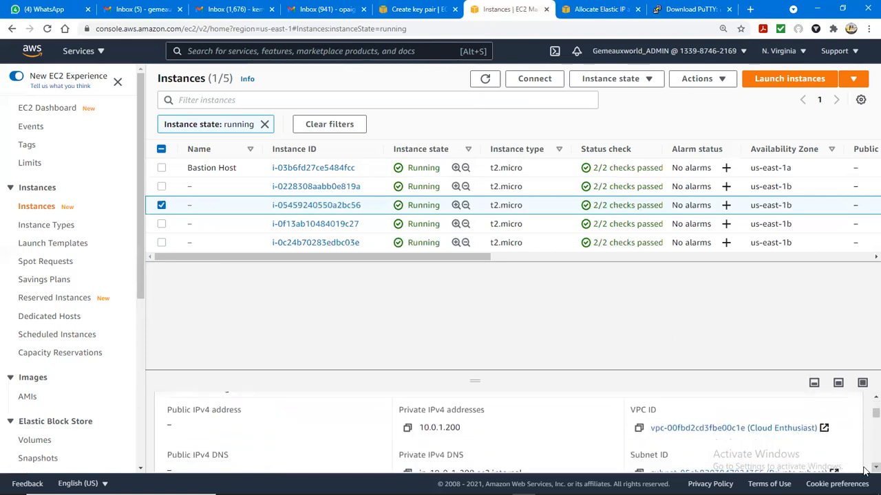
{"action": "left_click", "coordinate": [408, 397]}
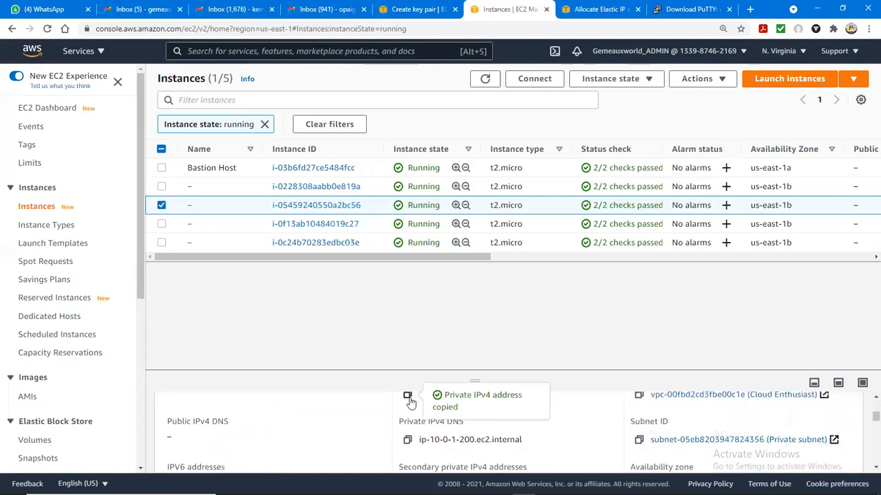
{"action": "left_click", "coordinate": [728, 485]}
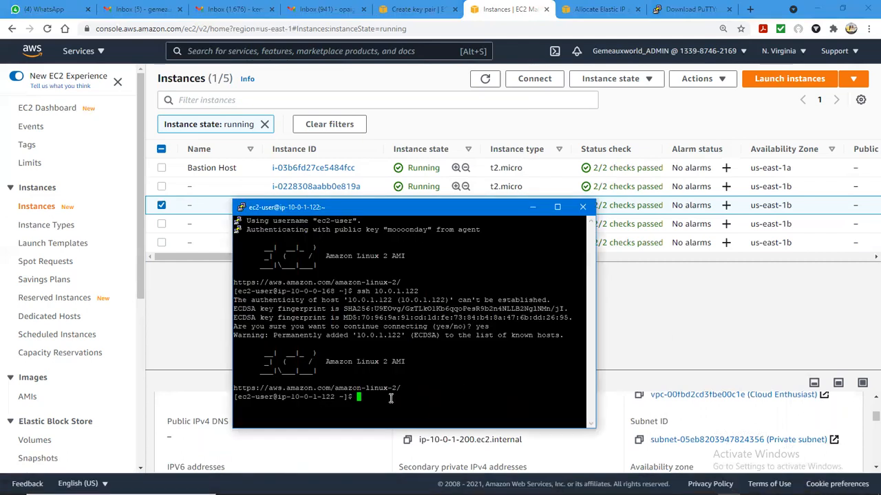
- SSH from 10.0.1.122 into 10.0.1.200, accept its host key with 'yes', and maximize the terminal
{"action": "type", "text": "ssh 10.0.1.200"}
{"action": "key", "text": "Return"}
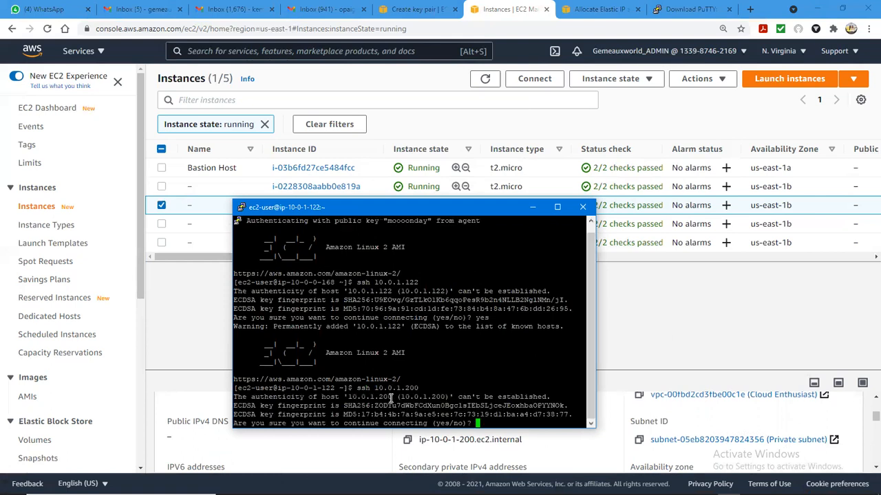
{"action": "type", "text": "yes"}
{"action": "key", "text": "Return"}
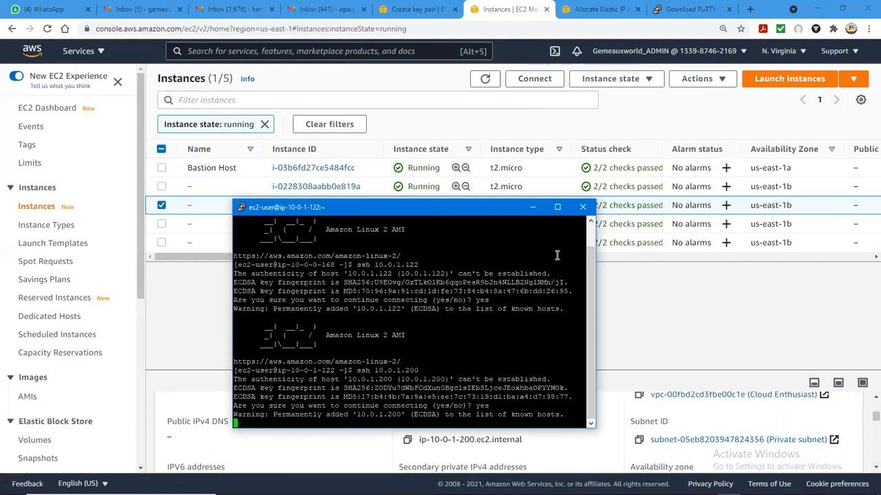
{"action": "left_click", "coordinate": [558, 208]}
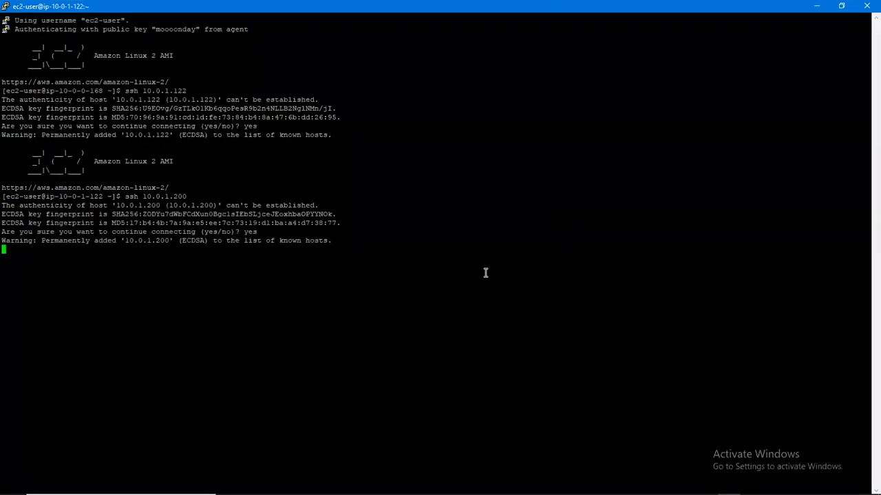
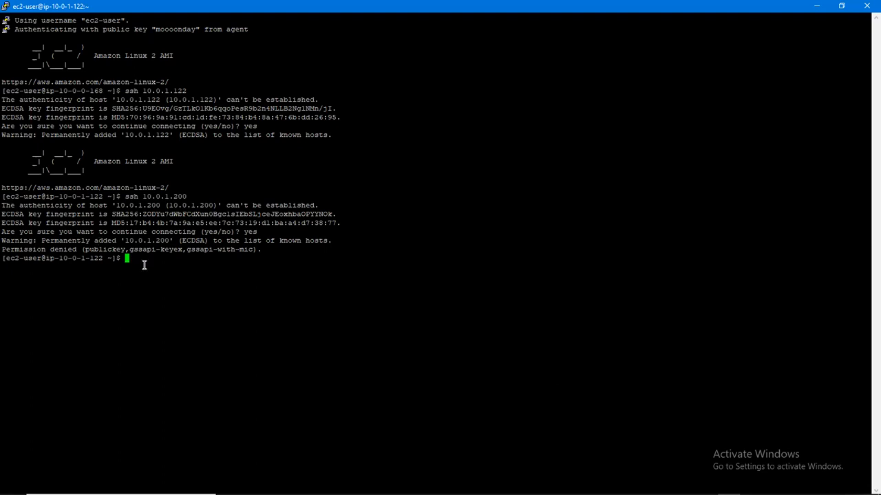
- Exit 10.0.1.122, then SSH from the bastion into 10.0.1.200, accepting its host key with 'yes'
{"action": "type", "text": "exit"}
{"action": "key", "text": "Return"}
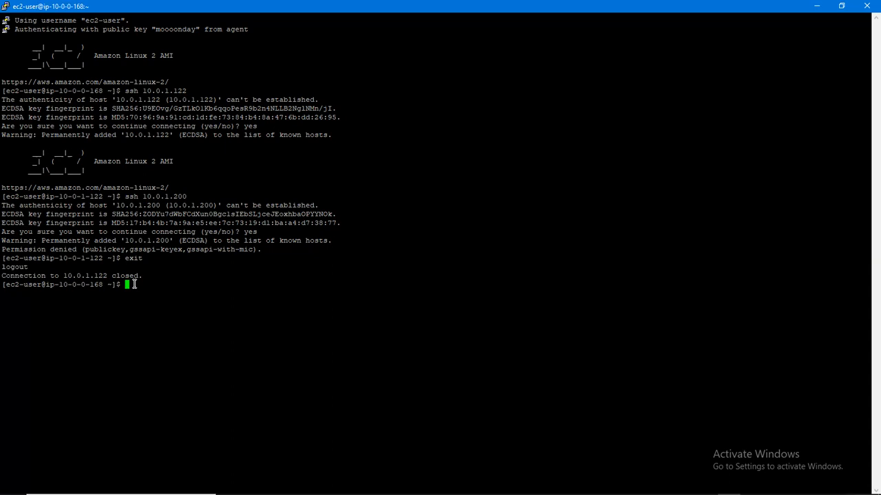
{"action": "type", "text": "ssh 10.0.1.200"}
{"action": "key", "text": "Return"}
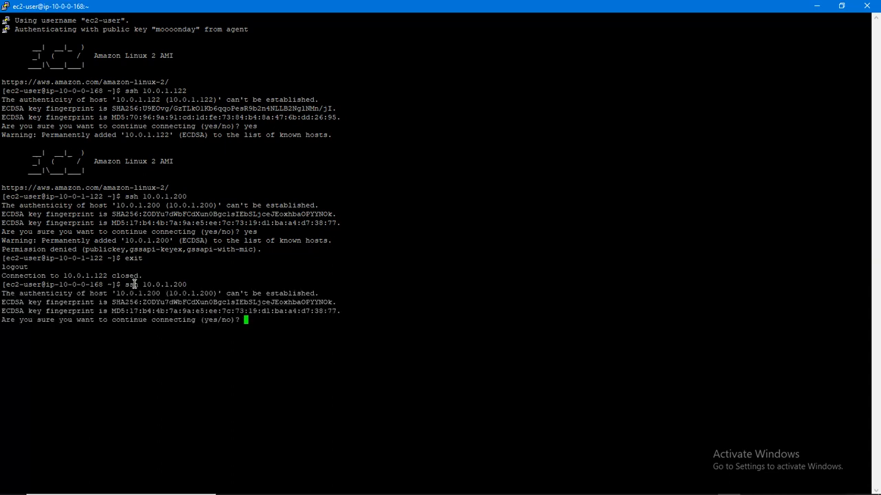
{"action": "type", "text": "yes"}
{"action": "key", "text": "Return"}
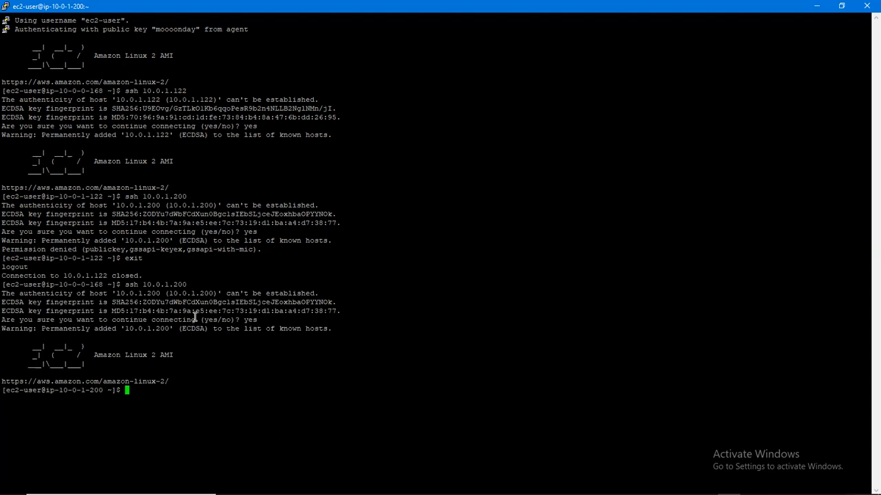
- Start a root package update on 10.0.1.200 with sudo yum update -y
{"action": "type", "text": "su yum update"}
{"action": "key", "text": "Return"}
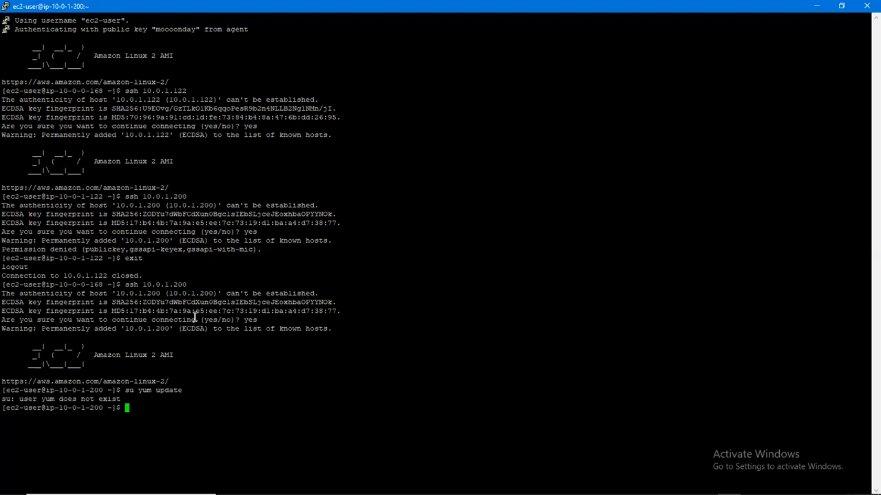
{"action": "type", "text": "sudo"}
{"action": "type", "text": "yum update -y"}
{"action": "key", "text": "Return"}
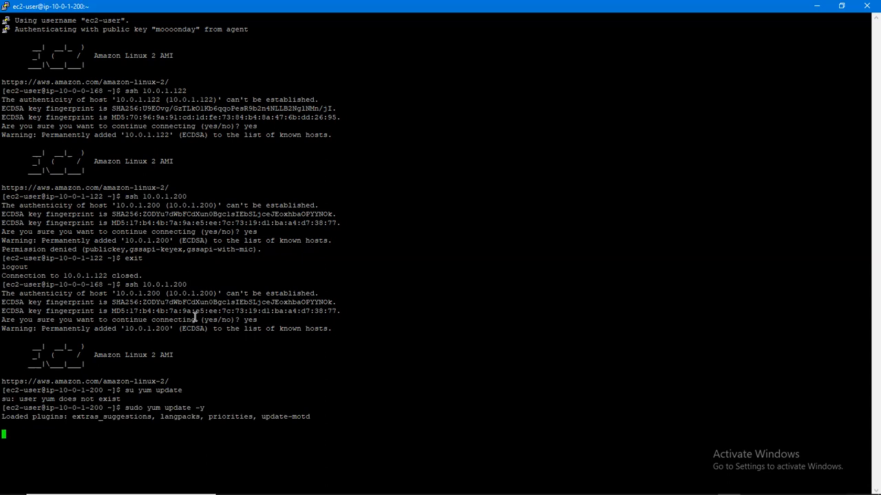
- Suspend the yum update with Ctrl+Z and exit 10.0.1.200 back to the bastion prompt
{"action": "type", "text": "xit"}
{"action": "key", "text": "Return"}
{"action": "key", "text": "ctrl+z"}
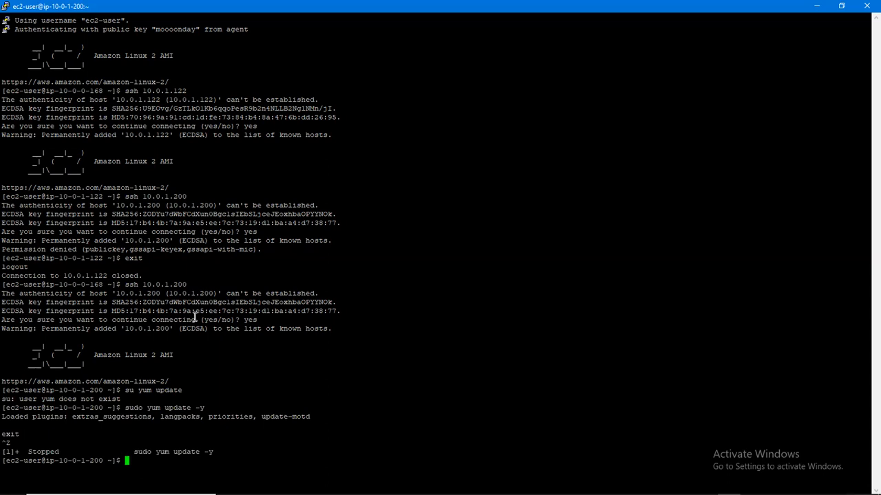
{"action": "type", "text": "exit"}
{"action": "key", "text": "Return"}
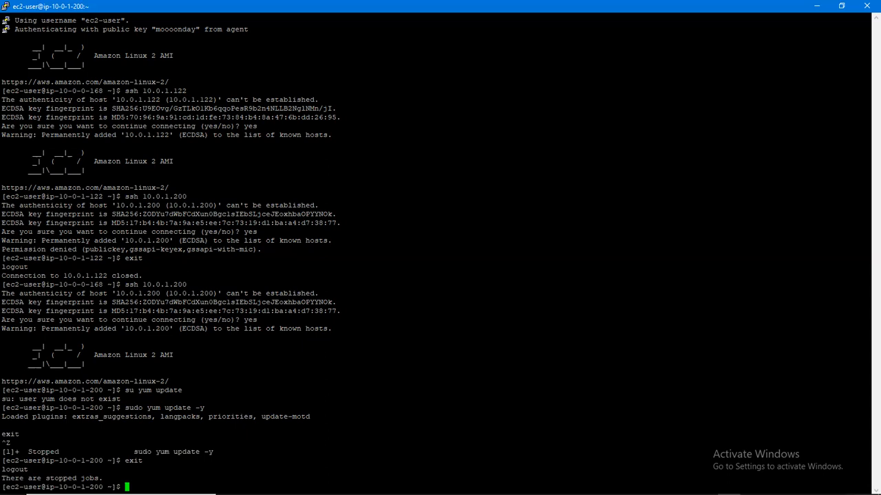
{"action": "type", "text": "exit"}
{"action": "key", "text": "Return"}
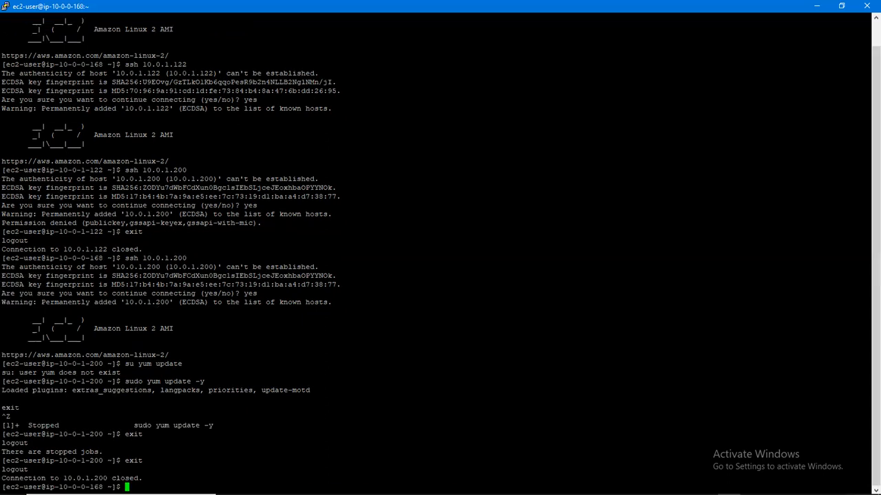
- In the EC2 list, select only instance i-0f13ab10484019c27 and copy its private IPv4 10.0.1.155
{"action": "mouse_move", "coordinate": [454, 493]}
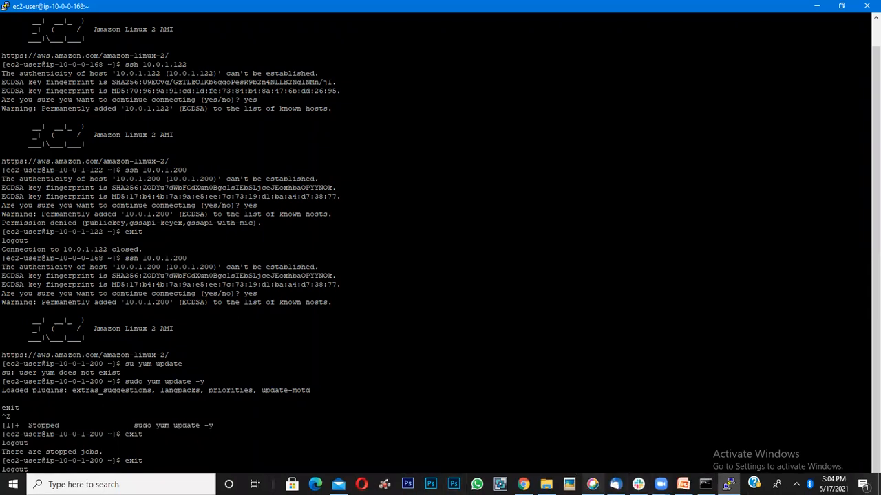
{"action": "left_click", "coordinate": [546, 484]}
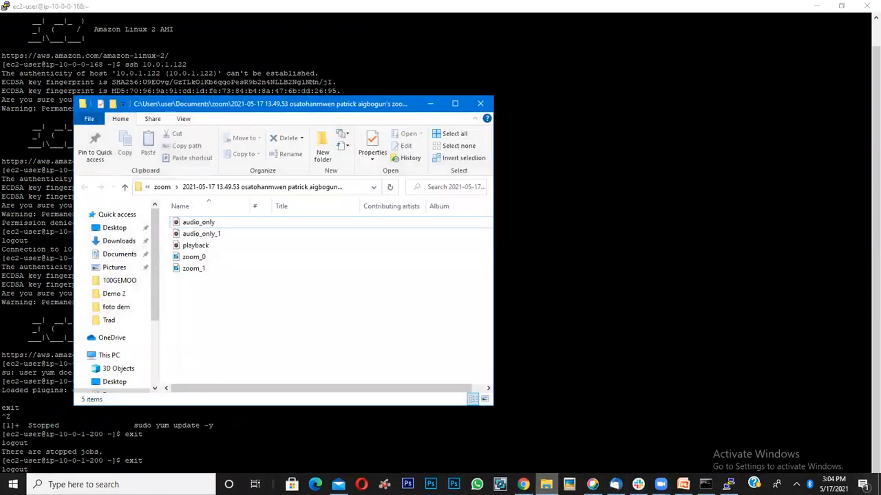
{"action": "left_click", "coordinate": [545, 485]}
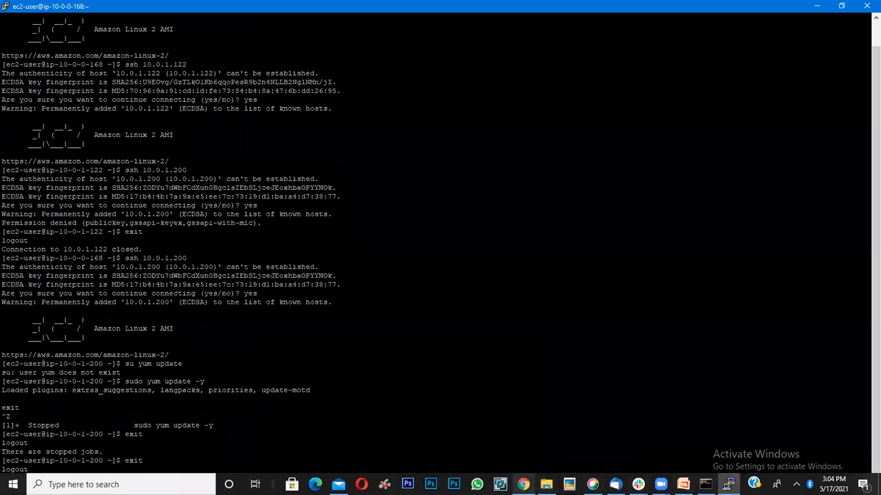
{"action": "left_click", "coordinate": [523, 484]}
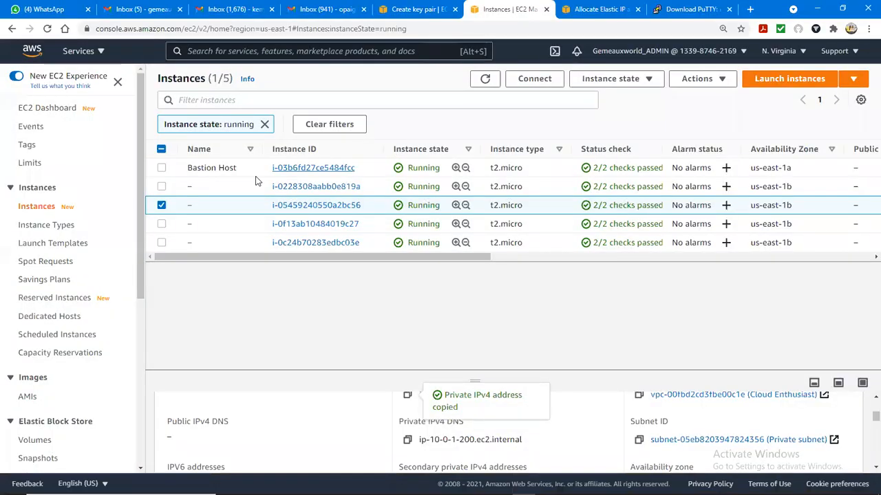
{"action": "left_click", "coordinate": [162, 223]}
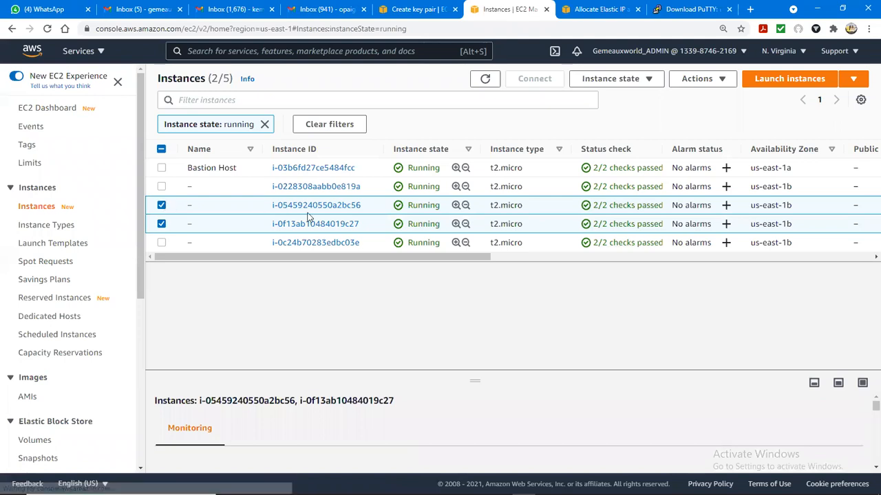
{"action": "left_click", "coordinate": [161, 205]}
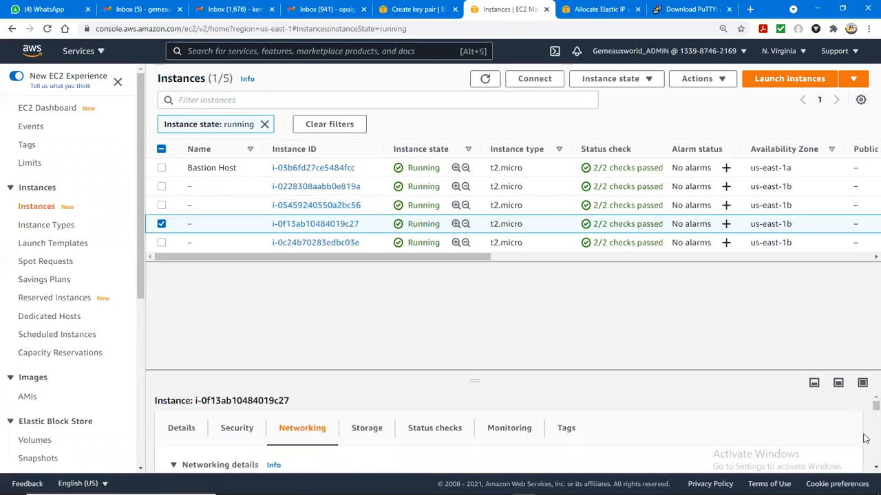
{"action": "scroll", "coordinate": [864, 465], "scroll_direction": "down", "scroll_amount": 3}
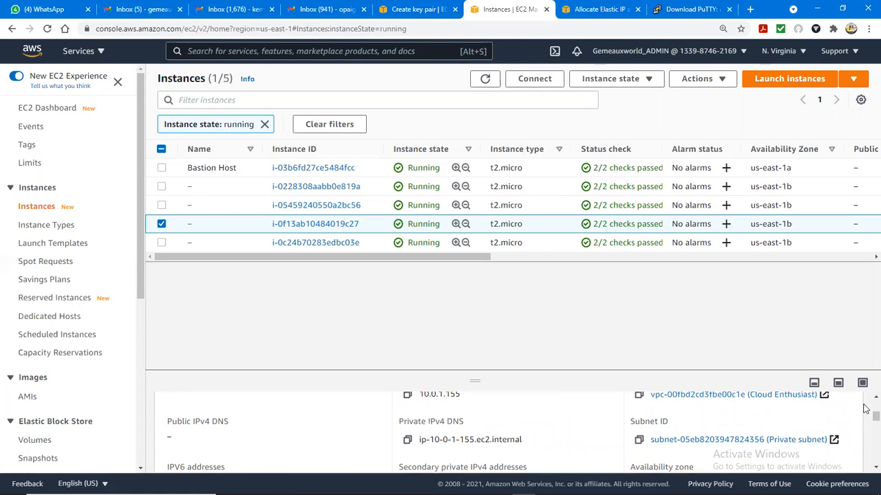
{"action": "scroll", "coordinate": [866, 404], "scroll_direction": "up", "scroll_amount": 1}
{"action": "scroll", "coordinate": [865, 404], "scroll_direction": "up", "scroll_amount": 2}
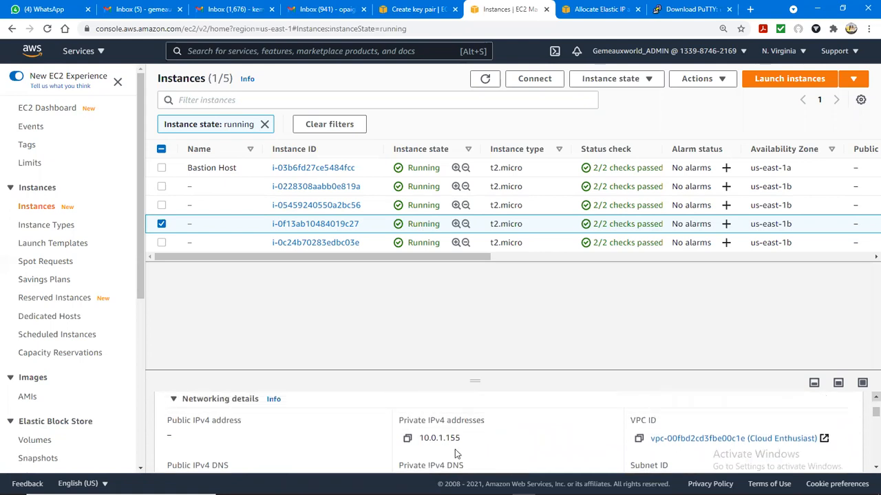
{"action": "left_click", "coordinate": [408, 441]}
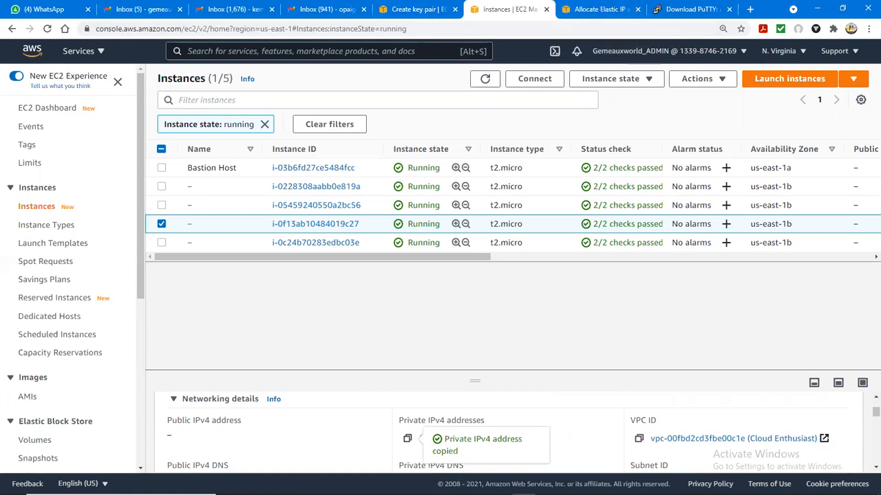
{"action": "mouse_move", "coordinate": [638, 493]}
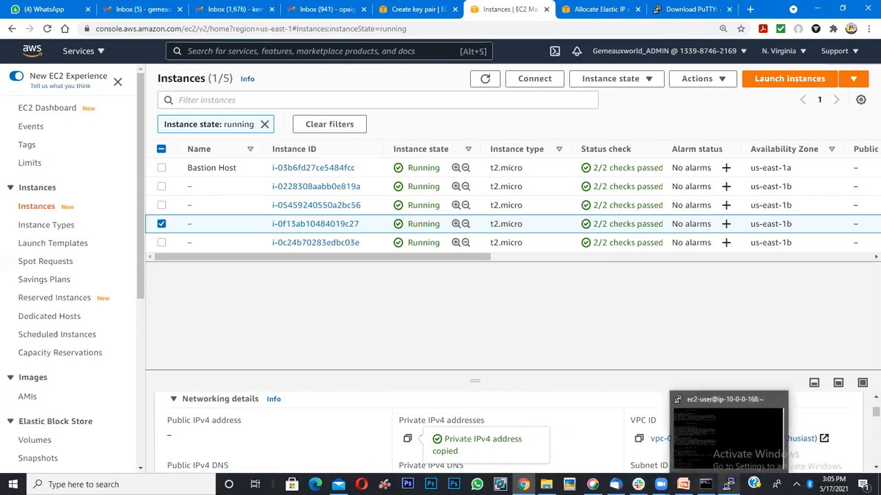
{"action": "left_click", "coordinate": [728, 486]}
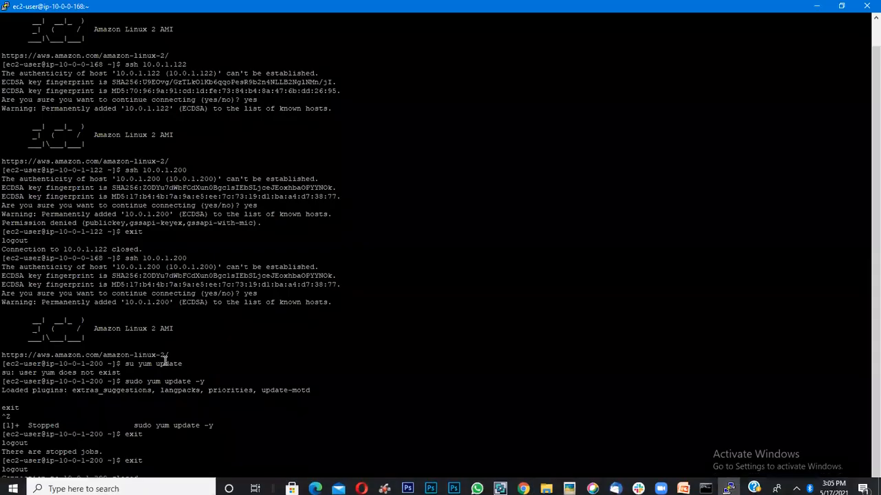
- Clear the screen, then ssh 10.0.1.155 from the bastion and accept its host key with 'yes'
{"action": "type", "text": "clear"}
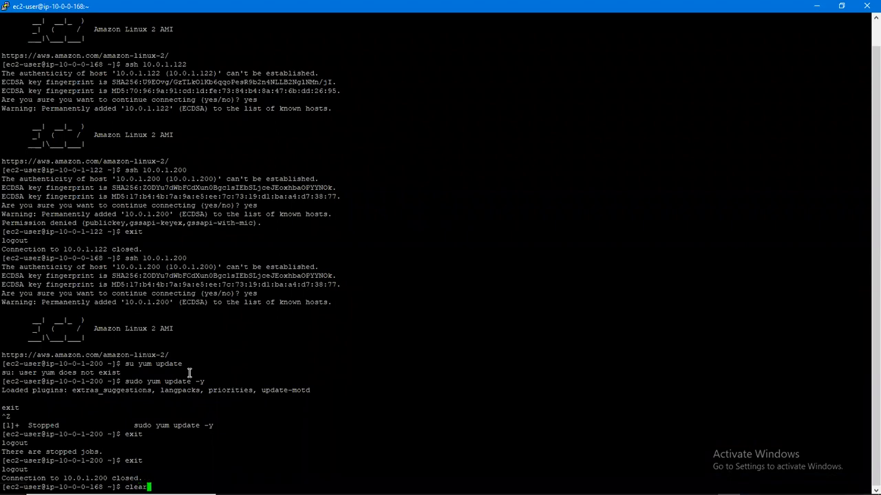
{"action": "key", "text": "Return"}
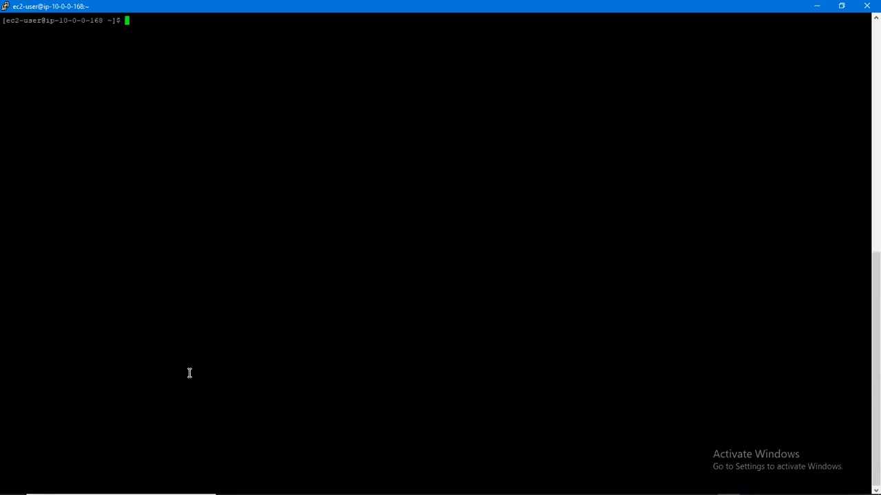
{"action": "type", "text": "ssh"}
{"action": "type", "text": "c"}
{"action": "right_click", "coordinate": [189, 373]}
{"action": "key", "text": "BackSpace"}
{"action": "key", "text": "BackSpace"}
{"action": "key", "text": "BackSpace"}
{"action": "key", "text": "BackSpace"}
{"action": "key", "text": "BackSpace"}
{"action": "key", "text": "BackSpace"}
{"action": "key", "text": "BackSpace"}
{"action": "key", "text": "BackSpace"}
{"action": "key", "text": "BackSpace"}
{"action": "key", "text": "BackSpace"}
{"action": "key", "text": "BackSpace"}
{"action": "key", "text": "BackSpace"}
{"action": "key", "text": "BackSpace"}
{"action": "key", "text": "BackSpace"}
{"action": "type", "text": "ssh 10.0.1.155"}
{"action": "key", "text": "Return"}
{"action": "type", "text": "yes"}
{"action": "key", "text": "Return"}
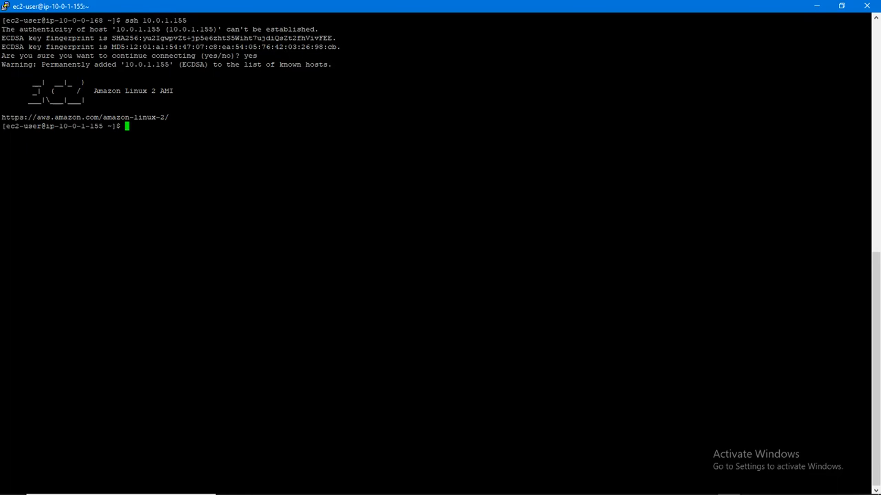
- Ping google.com from 10.0.1.155, which fails with 'Name or service not known'
{"action": "mouse_move", "coordinate": [638, 493]}
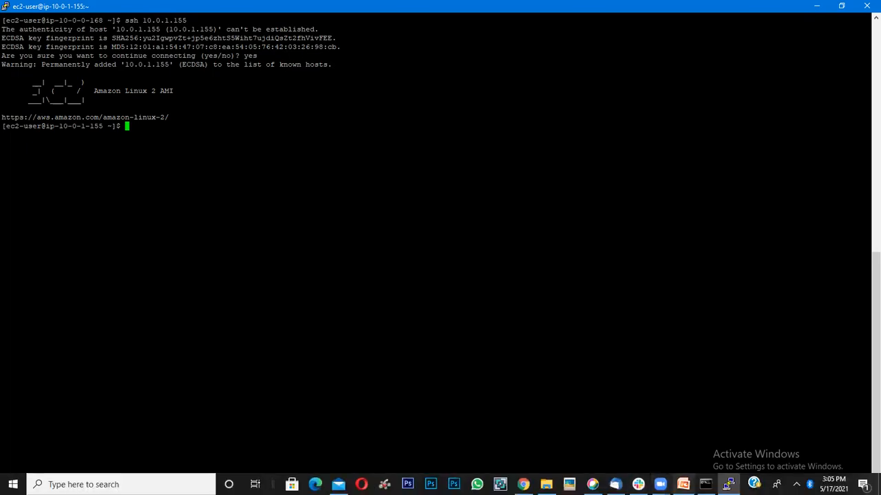
{"action": "mouse_move", "coordinate": [728, 485]}
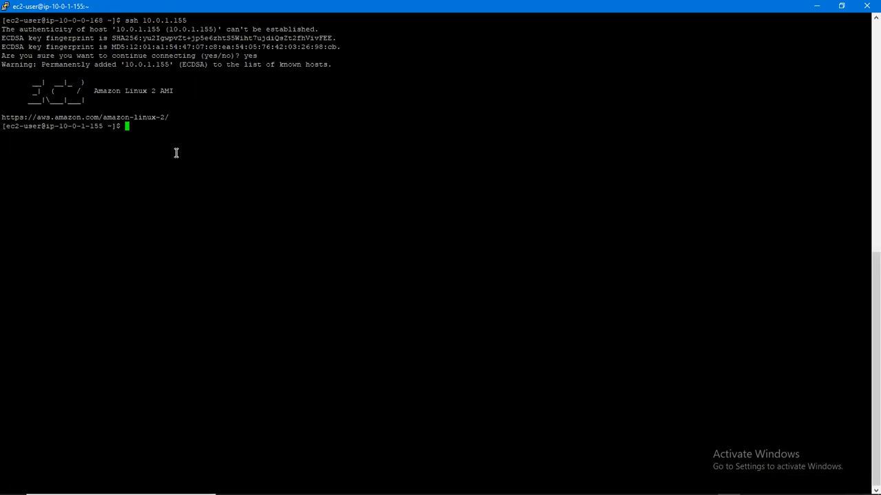
{"action": "type", "text": "ping google.com"}
{"action": "key", "text": "Return"}
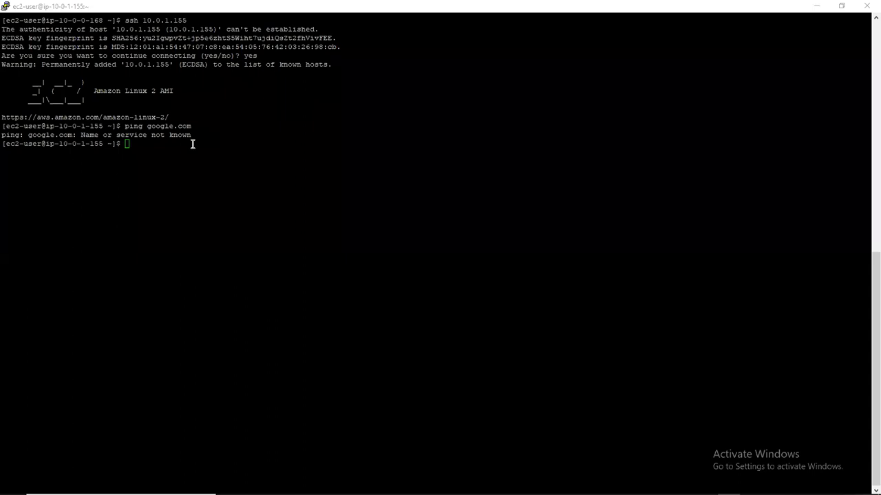
{"action": "left_click", "coordinate": [193, 144]}
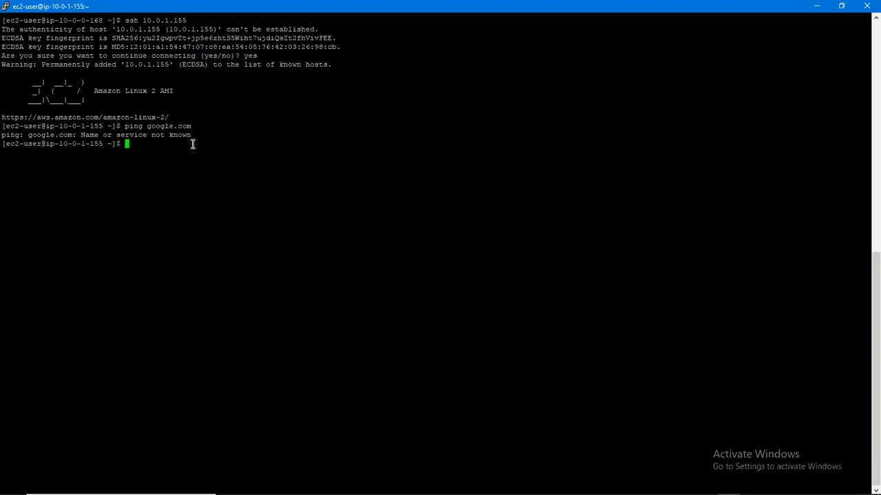
- Become root with sudo su, start yum update -y, and suspend it with Ctrl+Z
{"action": "type", "text": "sudo su"}
{"action": "key", "text": "Return"}
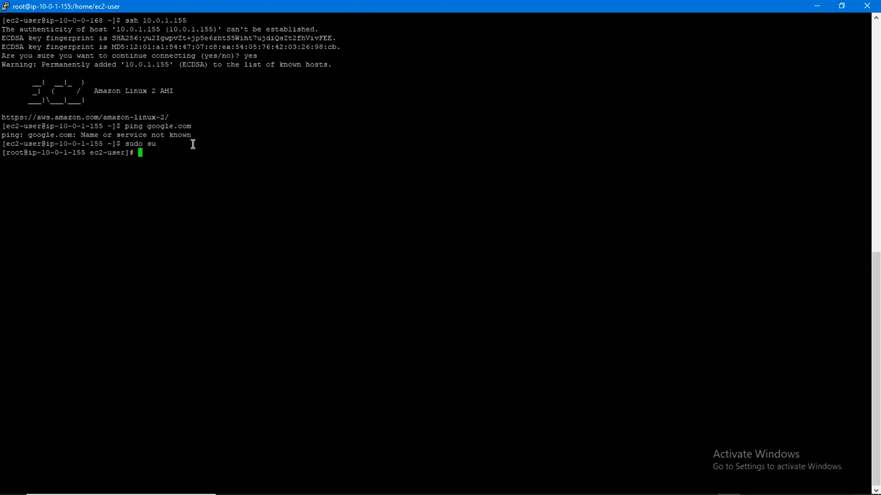
{"action": "type", "text": "yum update -y"}
{"action": "key", "text": "Return"}
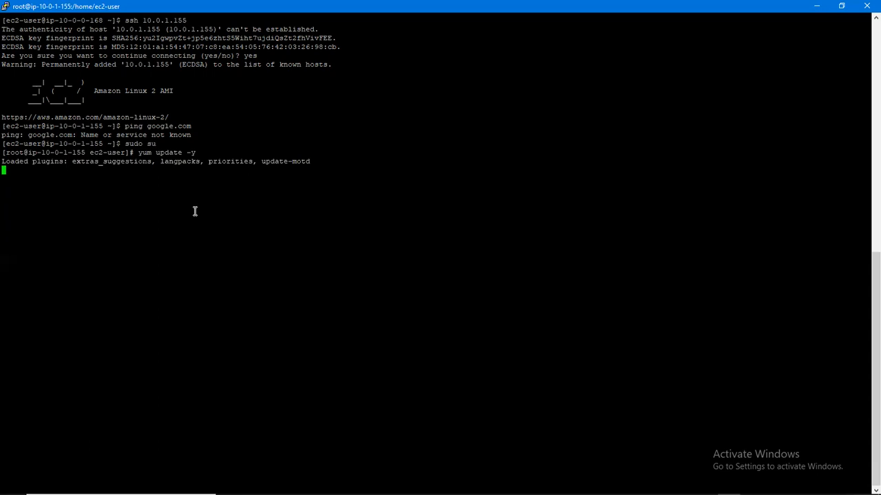
{"action": "key", "text": "ctrl+z"}
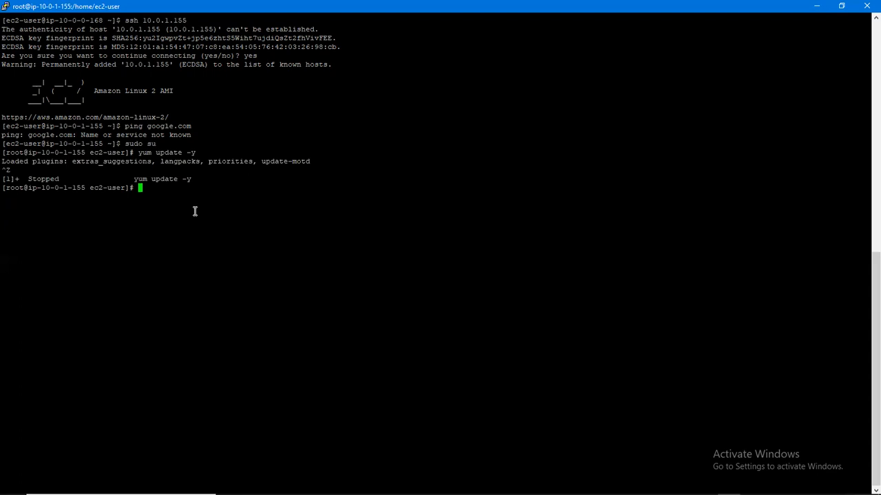
- List the home folder's contents, including hidden files, with ls and ls -al
{"action": "type", "text": "ls"}
{"action": "key", "text": "Return"}
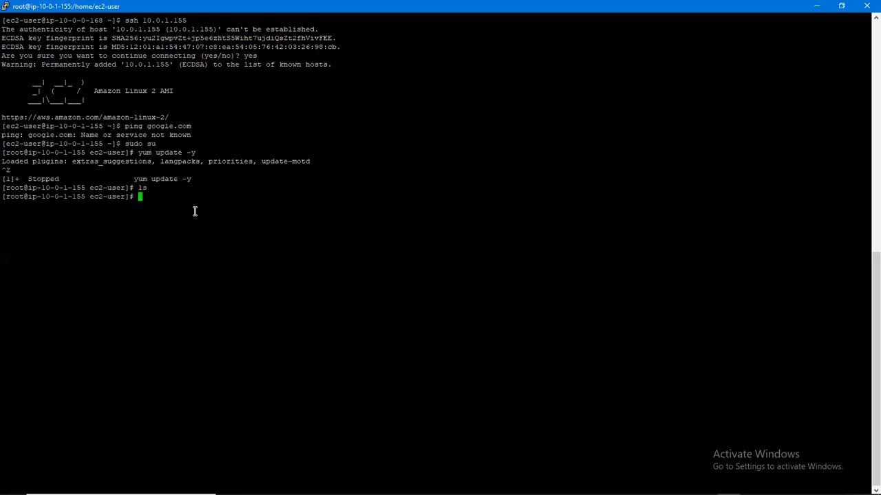
{"action": "type", "text": "ls -al"}
{"action": "key", "text": "Return"}
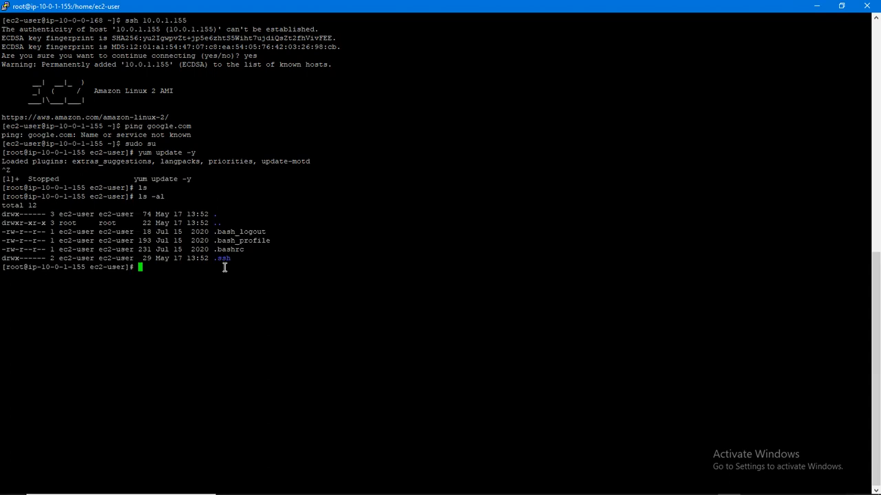
- Enter .ssh, list its files, and print authorized_keys showing a single ssh-rsa key
{"action": "type", "text": "cd "}
{"action": "type", "text": "-"}
{"action": "type", "text": "ss"}
{"action": "key", "text": "BackSpace"}
{"action": "key", "text": "BackSpace"}
{"action": "key", "text": "BackSpace"}
{"action": "type", "text": ".ssh"}
{"action": "key", "text": "Return"}
{"action": "type", "text": "ls -al"}
{"action": "key", "text": "Return"}
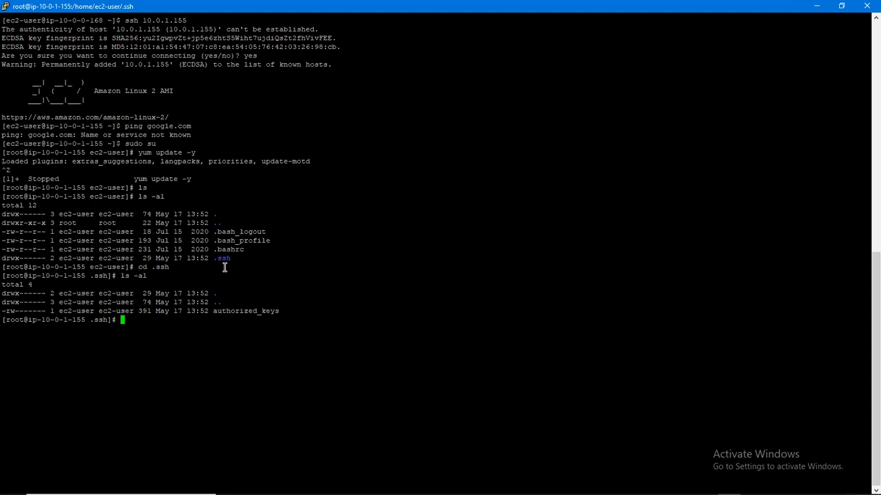
{"action": "type", "text": "cat auth"}
{"action": "key", "text": "Tab"}
{"action": "key", "text": "Return"}
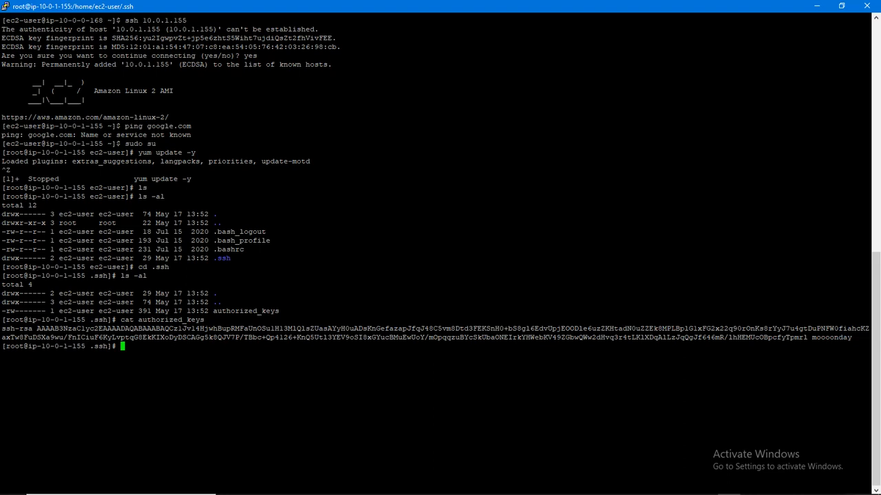
{"action": "mouse_move", "coordinate": [523, 490]}
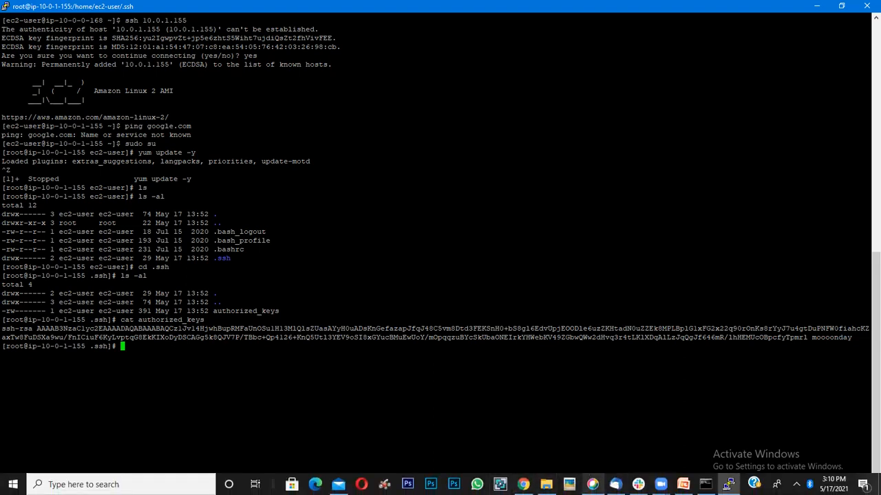
{"action": "left_click", "coordinate": [524, 484]}
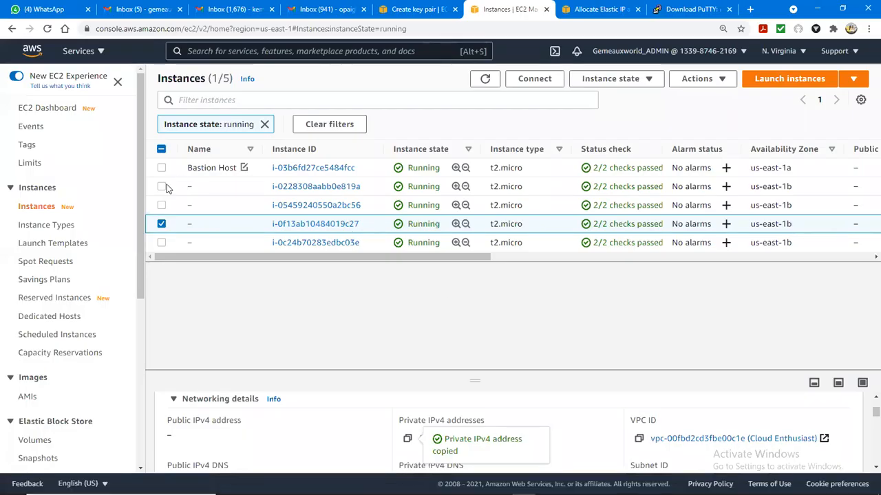
{"action": "left_click", "coordinate": [161, 205]}
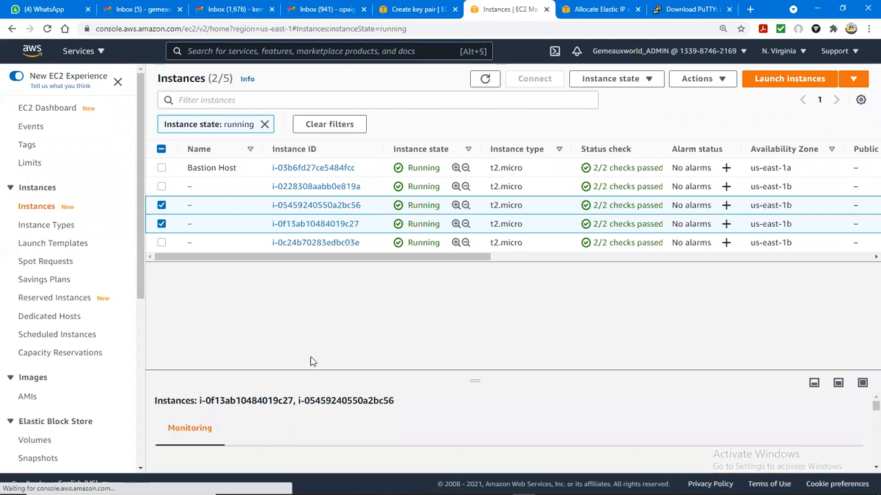
{"action": "left_click", "coordinate": [161, 224]}
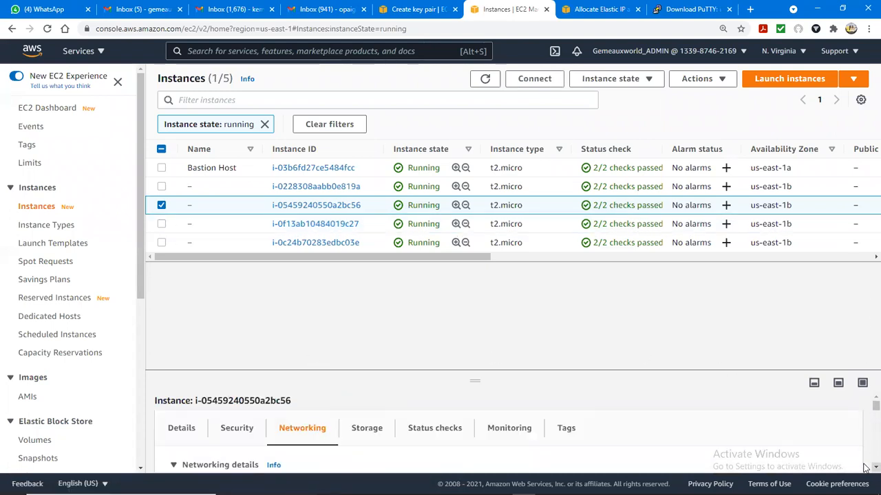
{"action": "scroll", "coordinate": [587, 423], "scroll_direction": "down", "scroll_amount": 3}
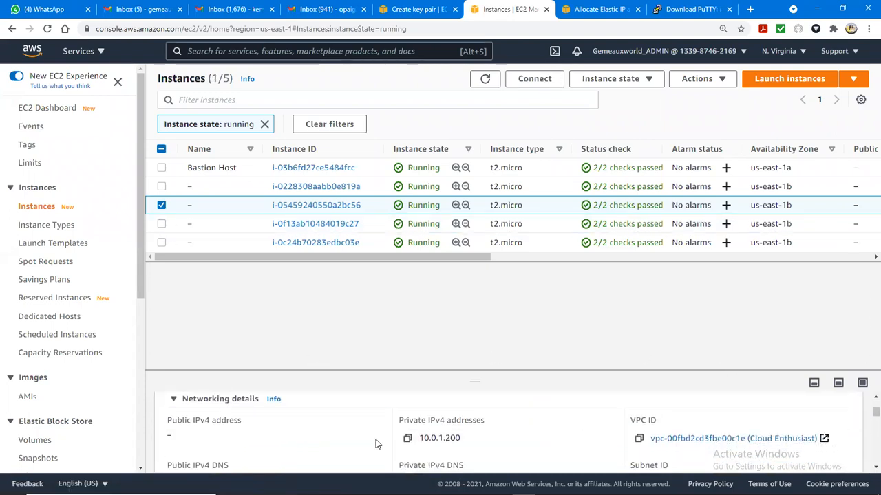
{"action": "left_click", "coordinate": [407, 438]}
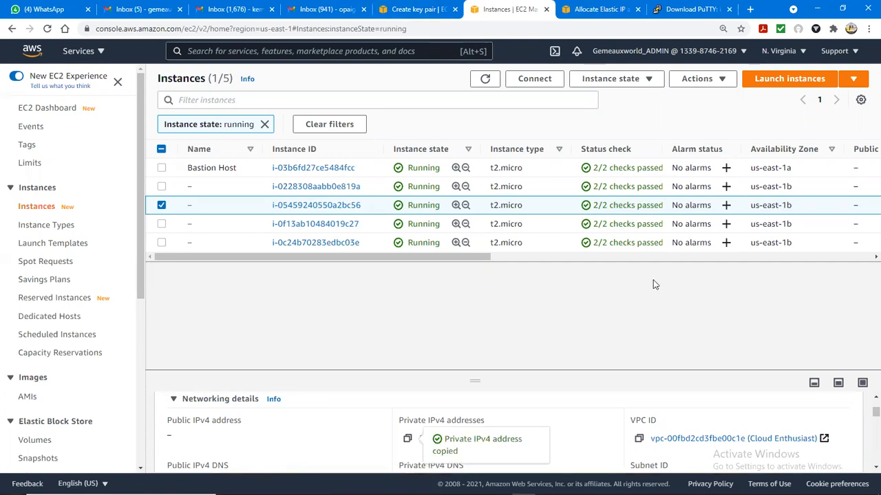
{"action": "left_click", "coordinate": [729, 484]}
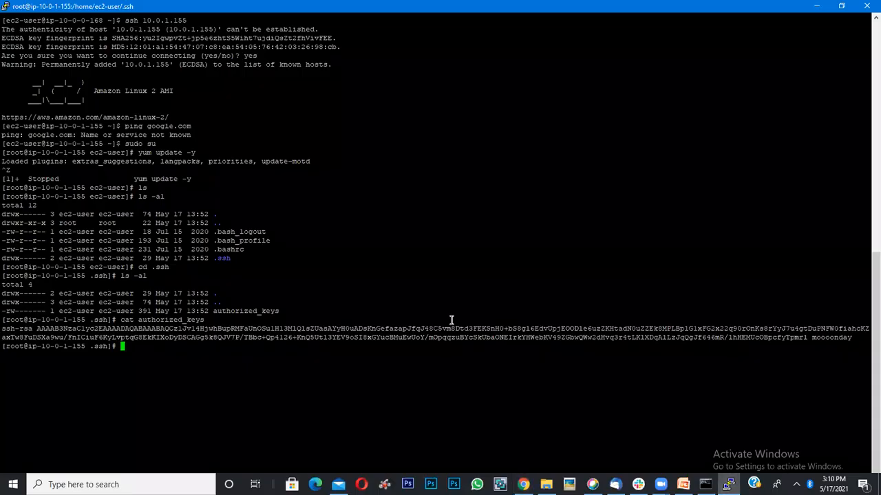
- From 10.0.1.155, ssh 10.0.1.200 and accept its host key; login is denied (publickey)
{"action": "type", "text": "ssh 10.0.1.200"}
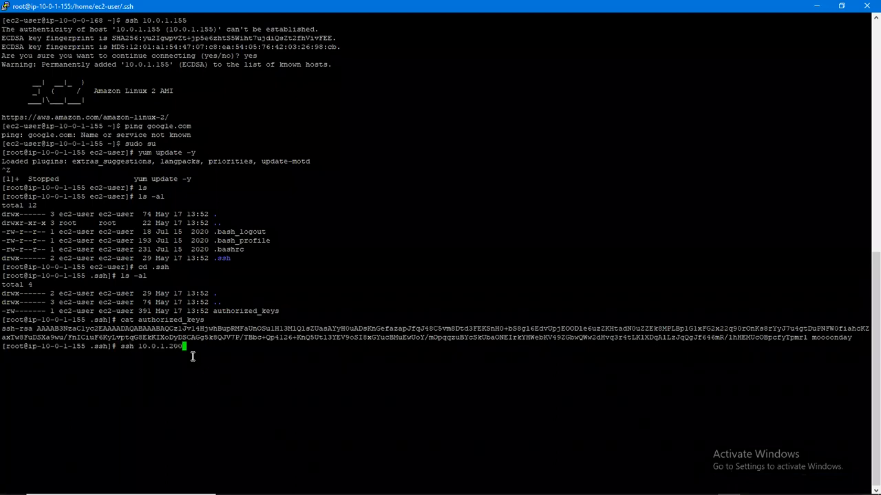
{"action": "key", "text": "Return"}
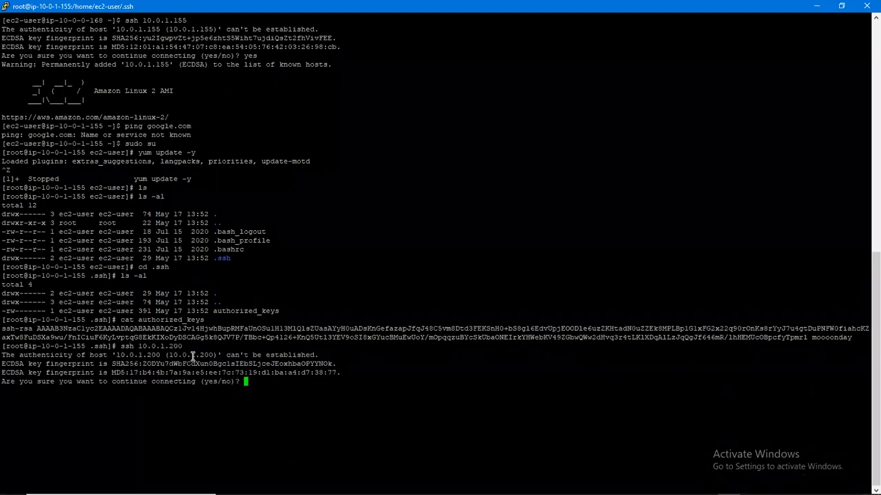
{"action": "type", "text": "yes"}
{"action": "key", "text": "Return"}
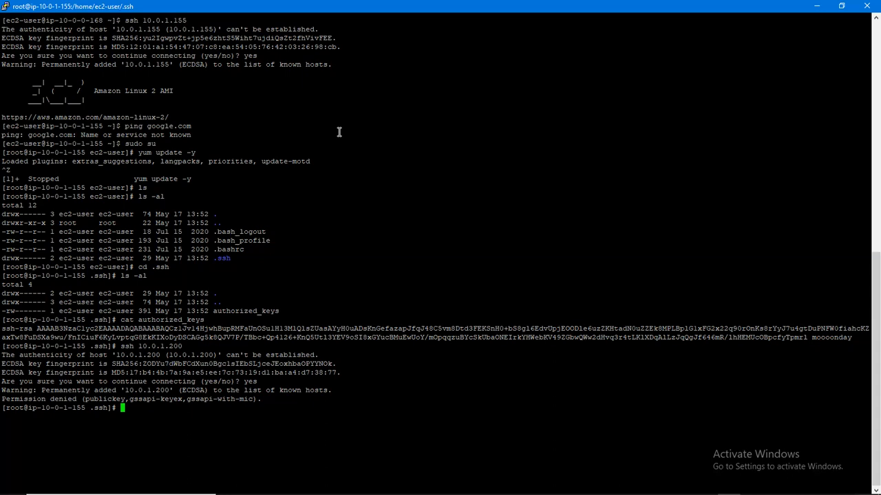
{"action": "key", "text": "alt+Tab"}
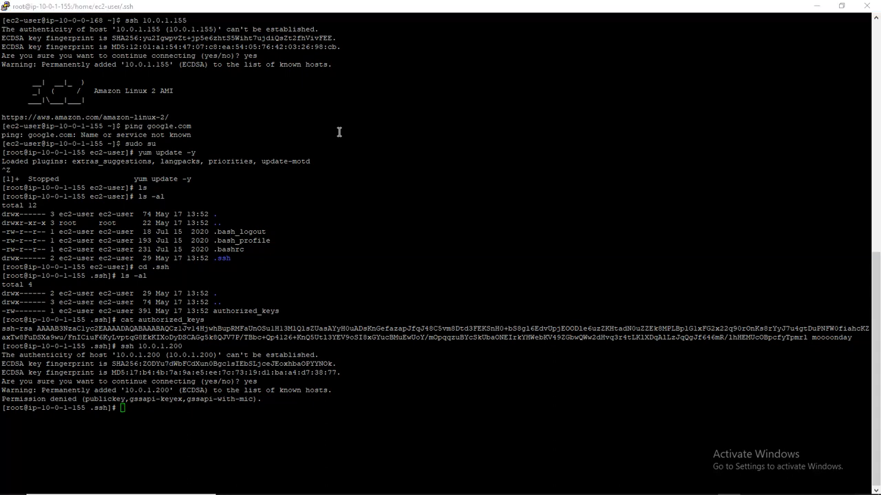